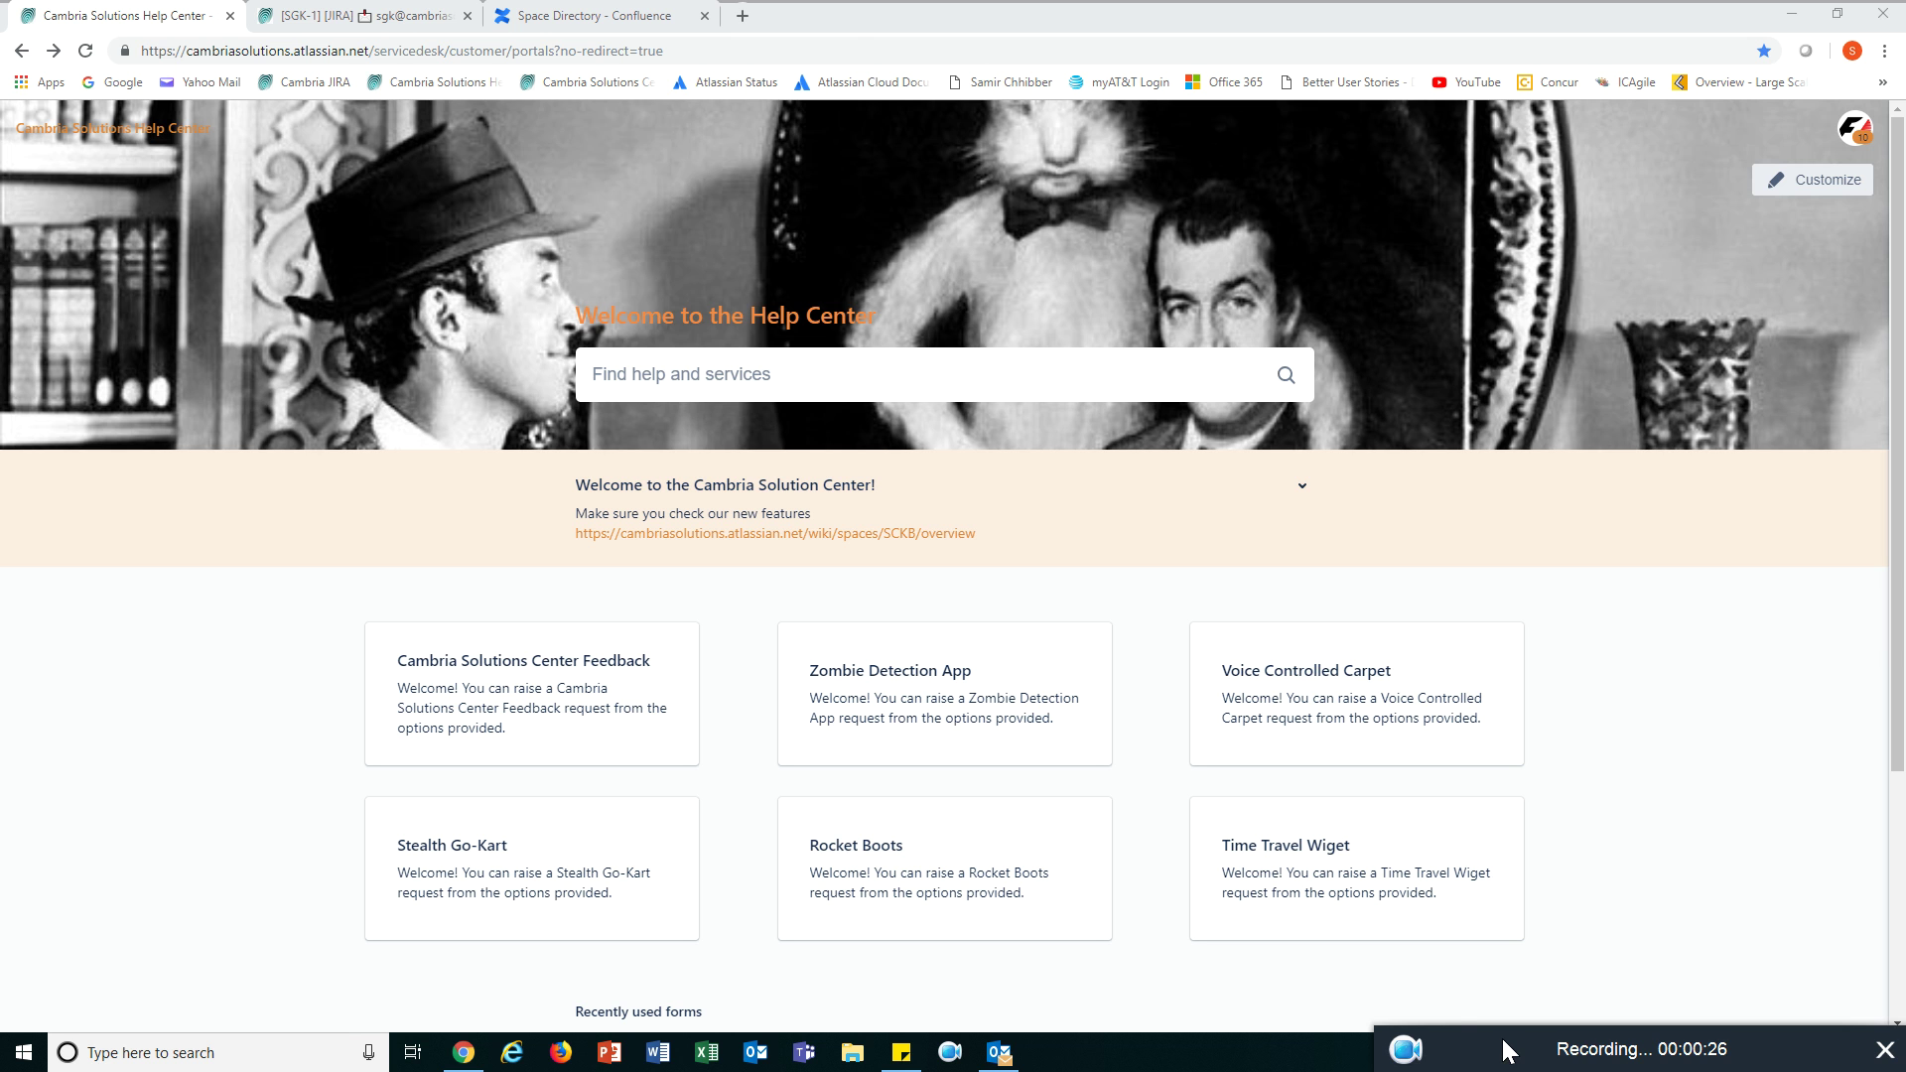
- Switch from the Cambria Solutions Help Center to the SGK-1 Jira issue
click(342, 17)
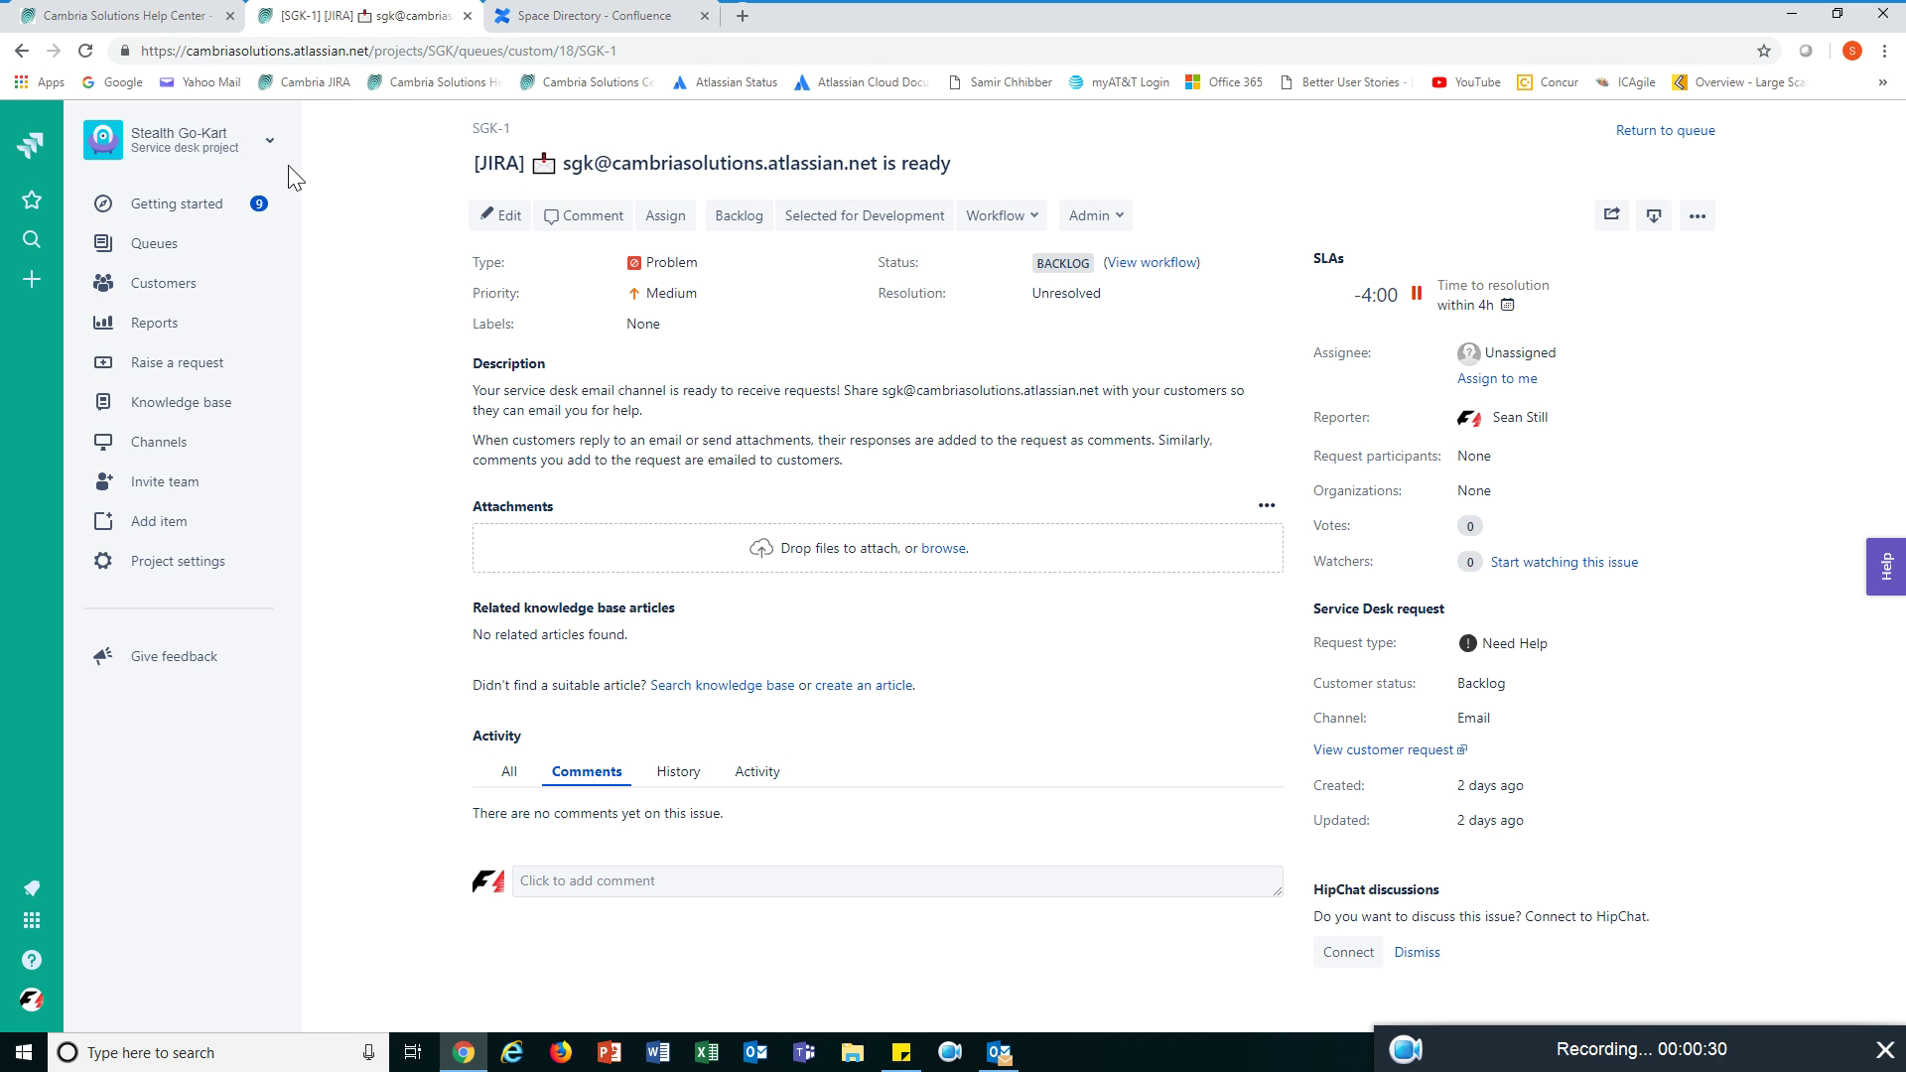
- Pass through the project's Getting started page to reach the Jira System dashboard
click(217, 226)
click(36, 147)
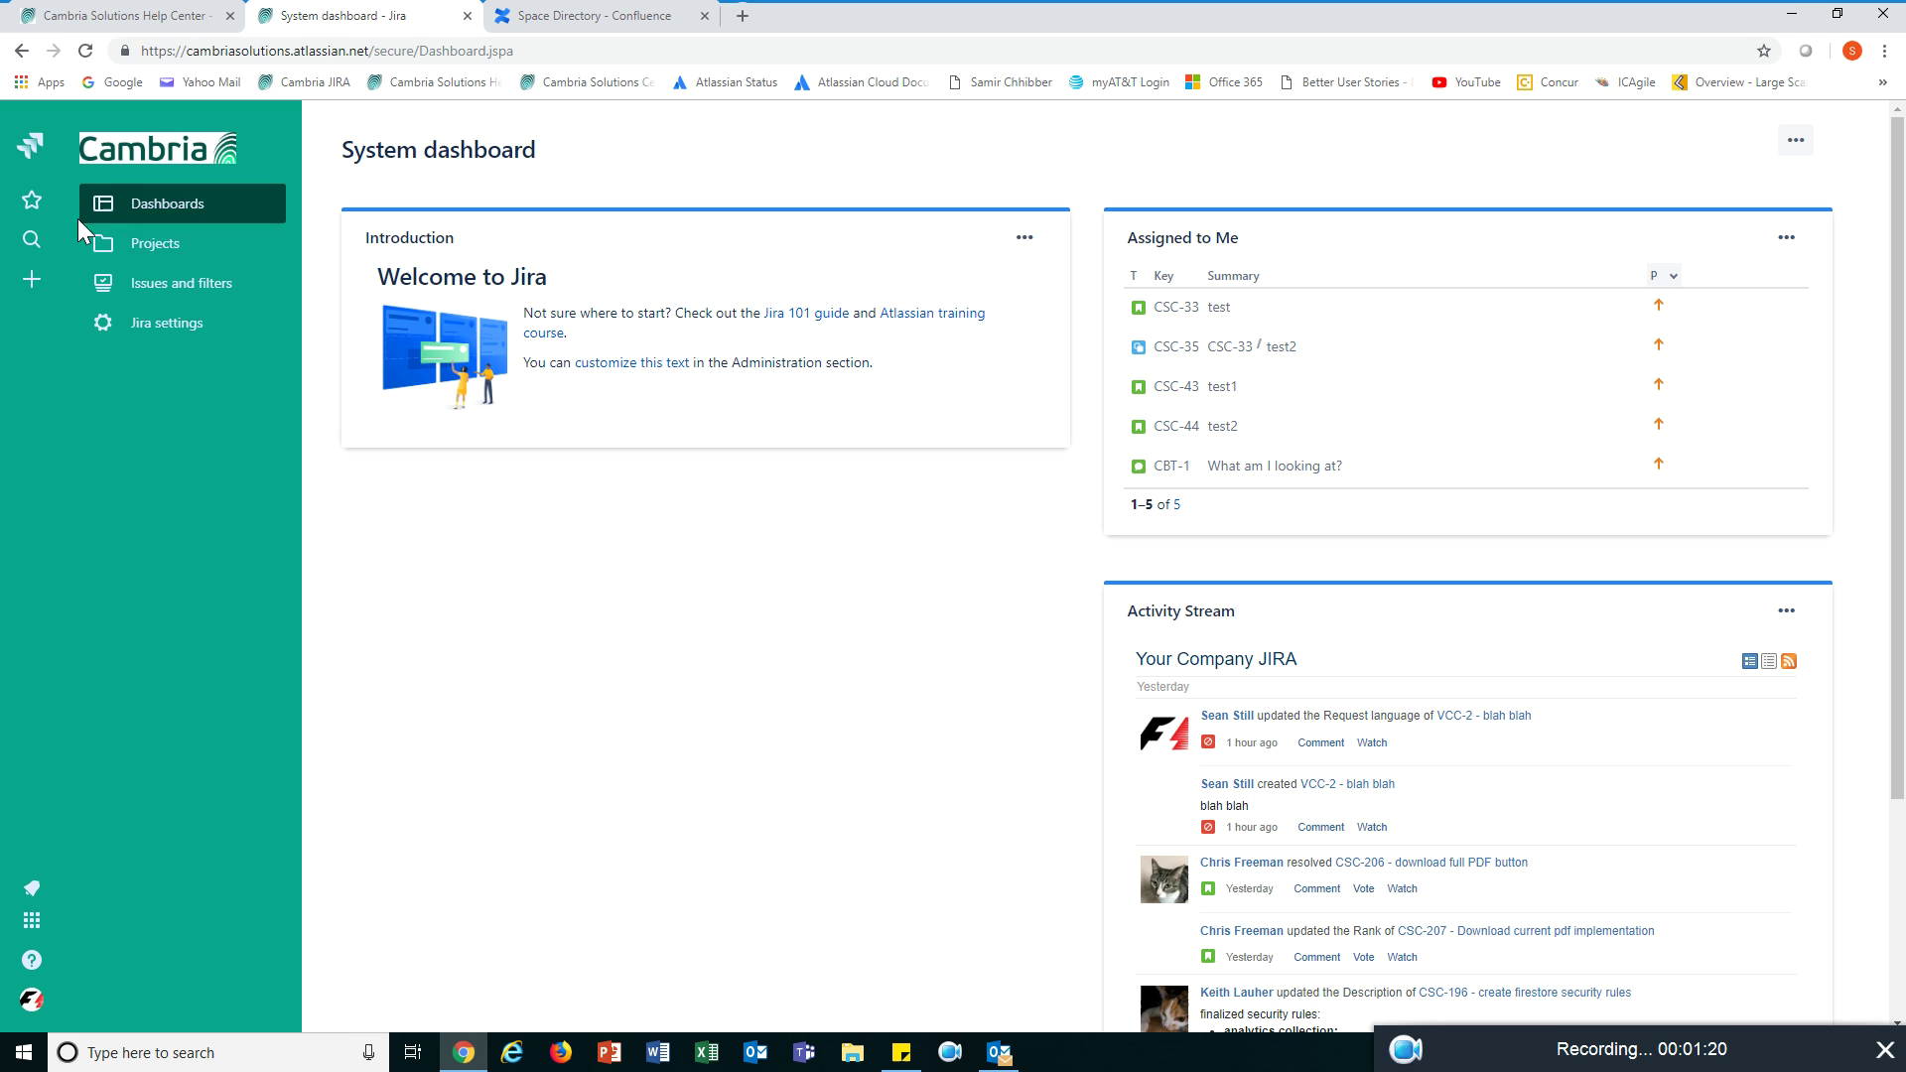
- Pick Rocket Boots from the full projects list to reach its Getting started page
click(151, 248)
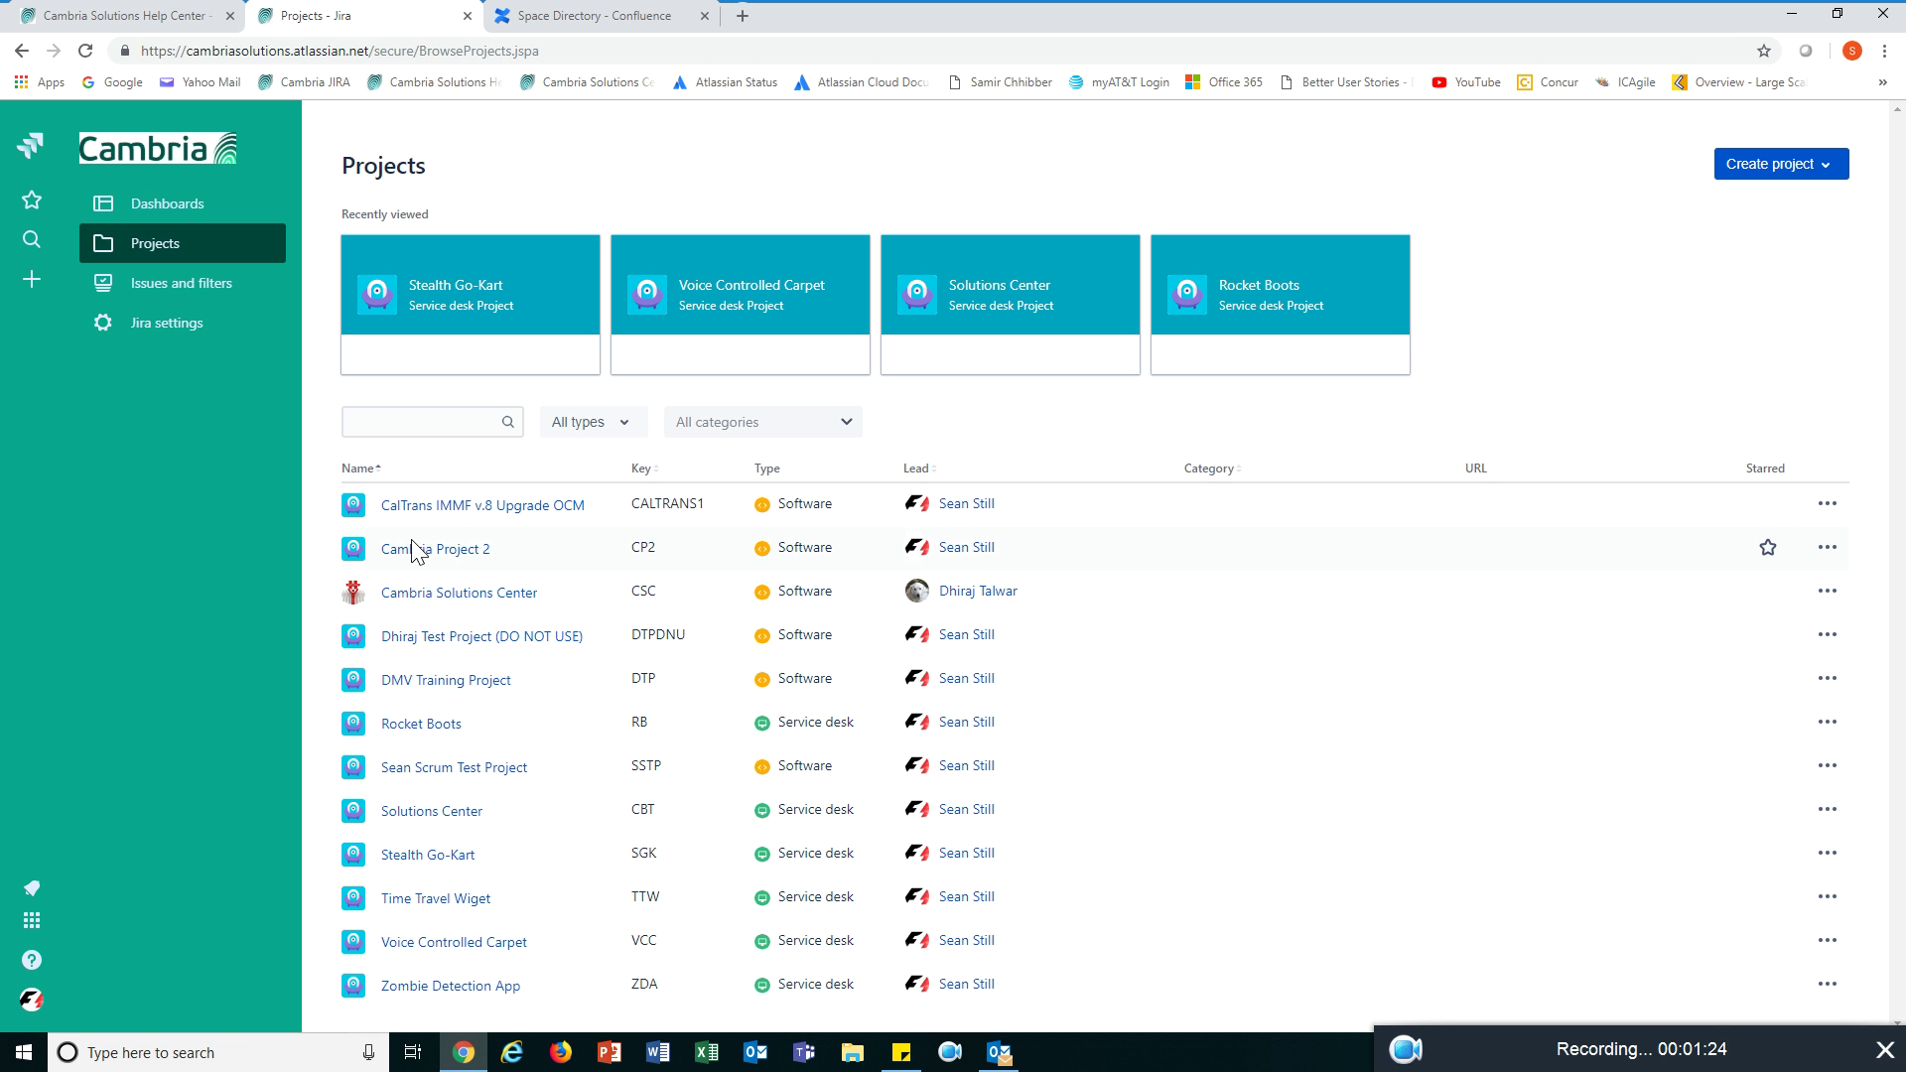
click(428, 732)
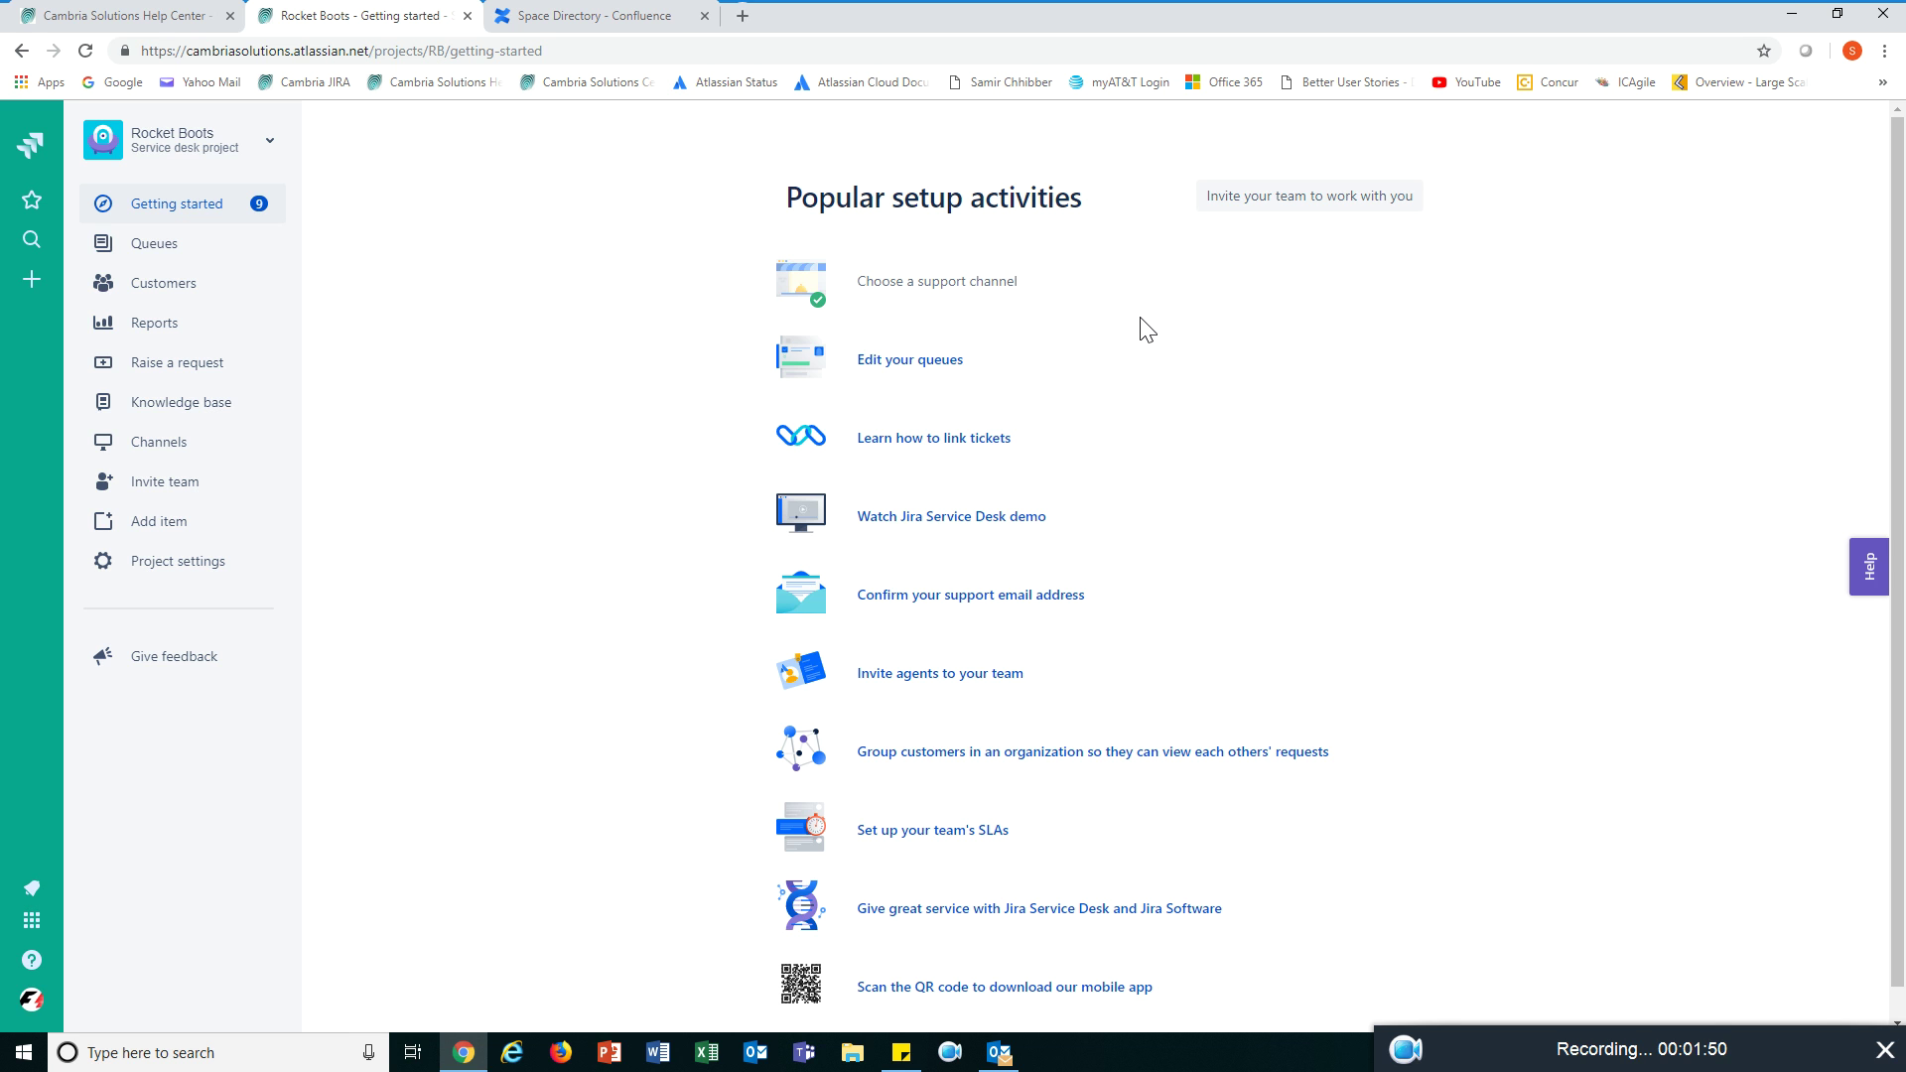
scroll(1147, 330, down, 1)
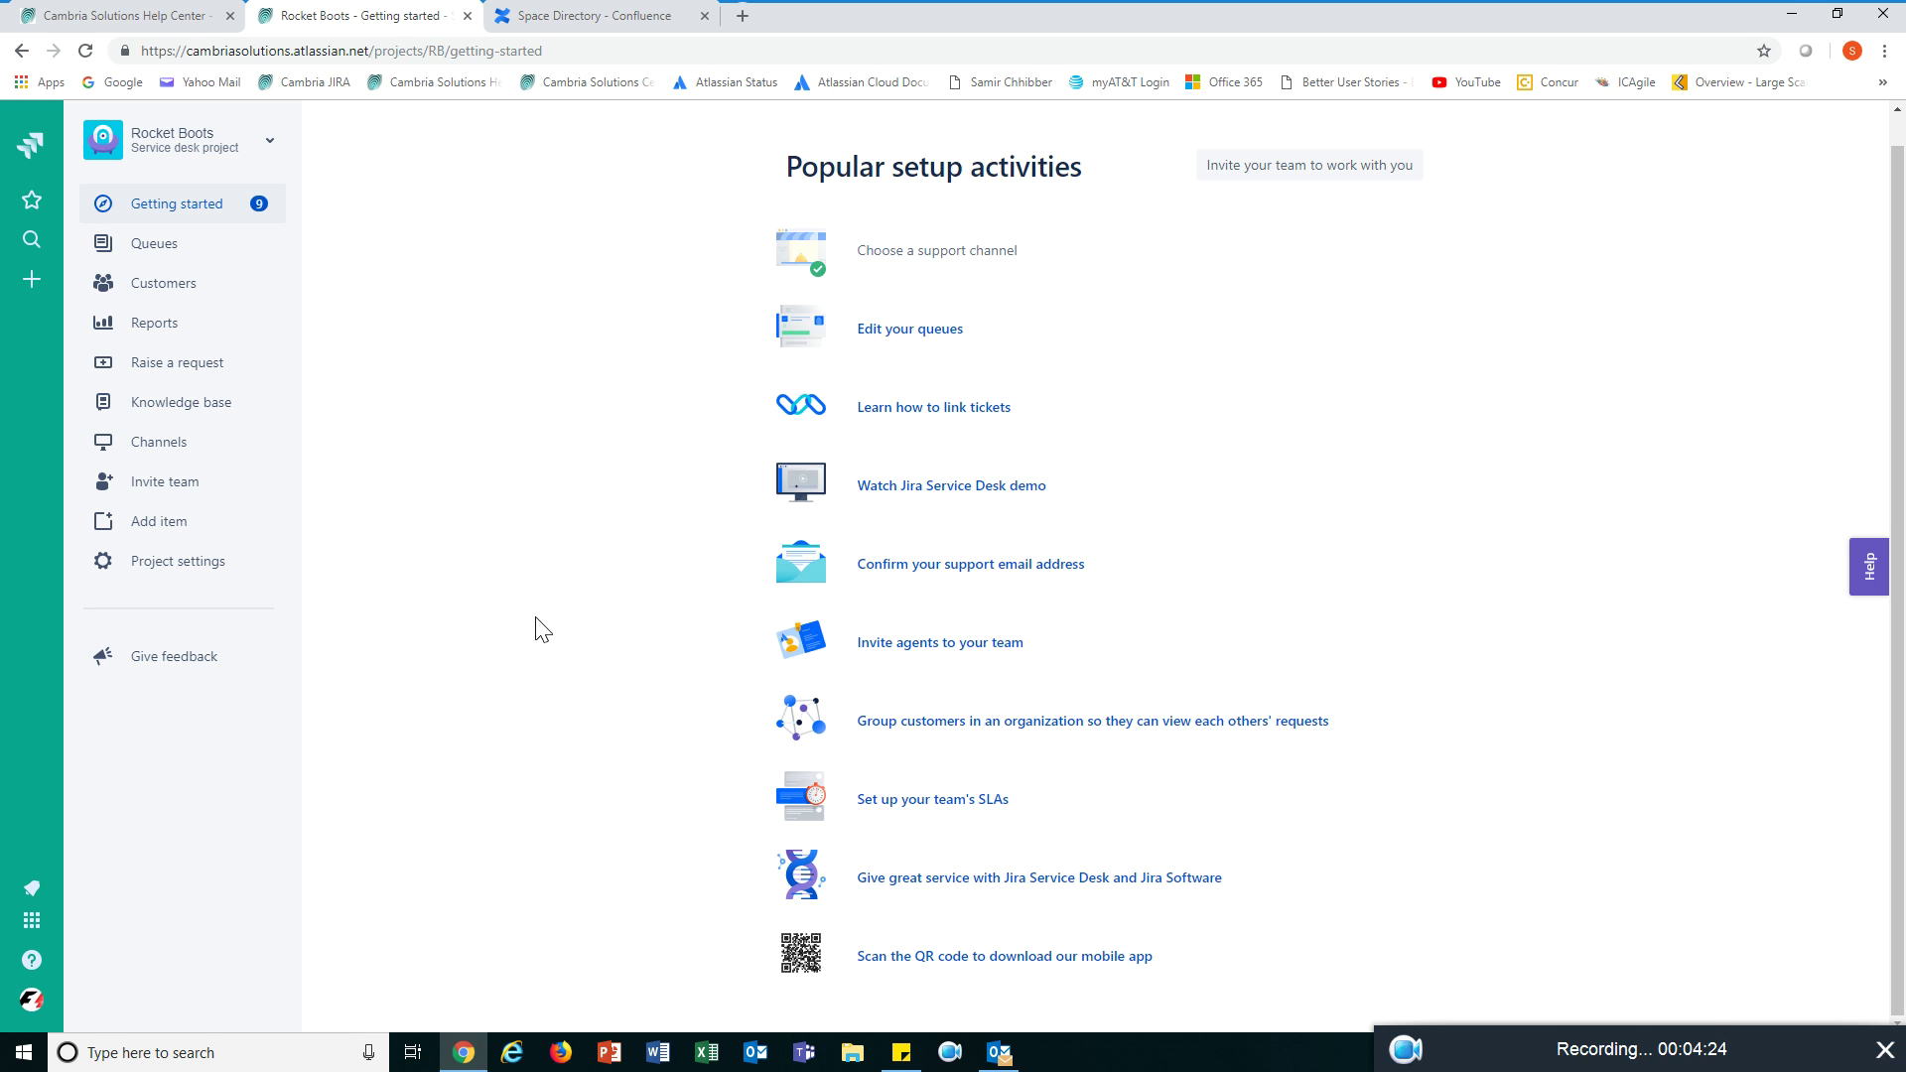
click(215, 563)
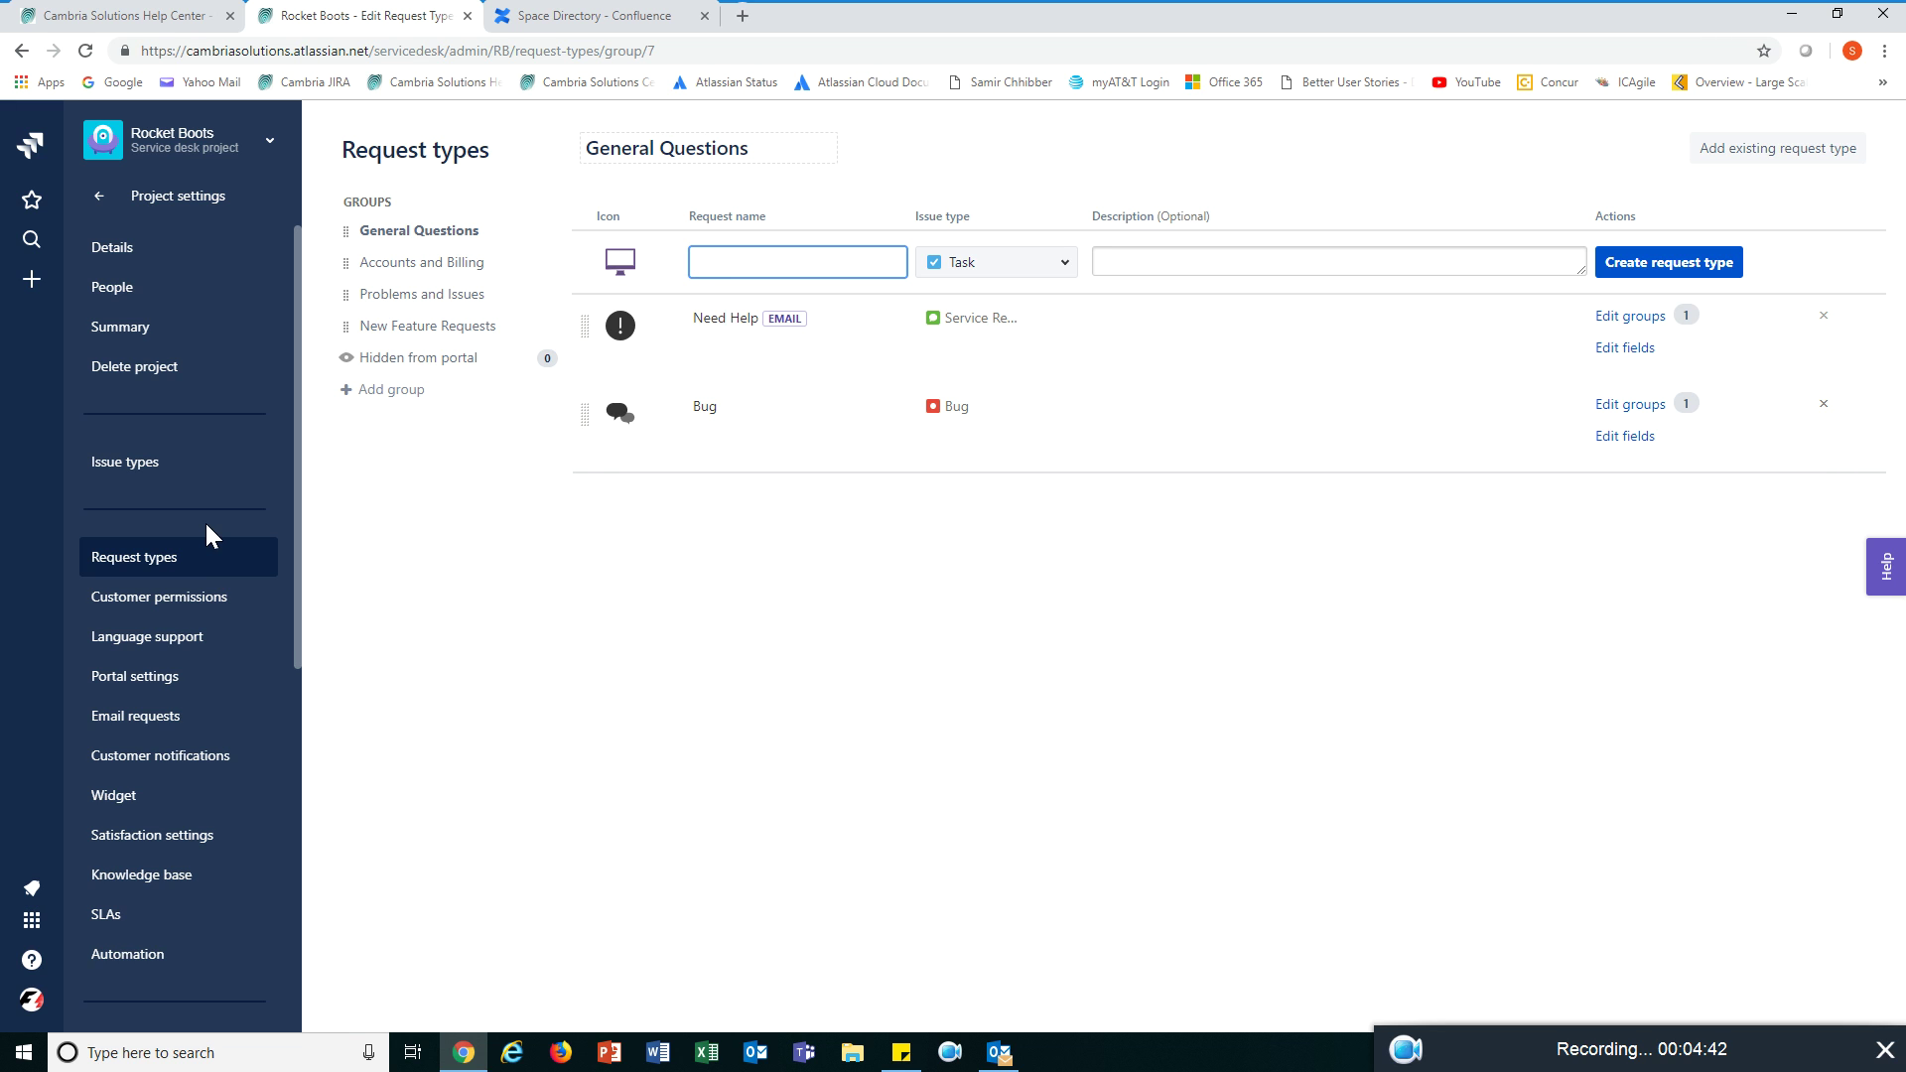
- Review Rocket Boots details (key RB, Service Desk type, Unassigned assignee) and cancel without saving
click(152, 265)
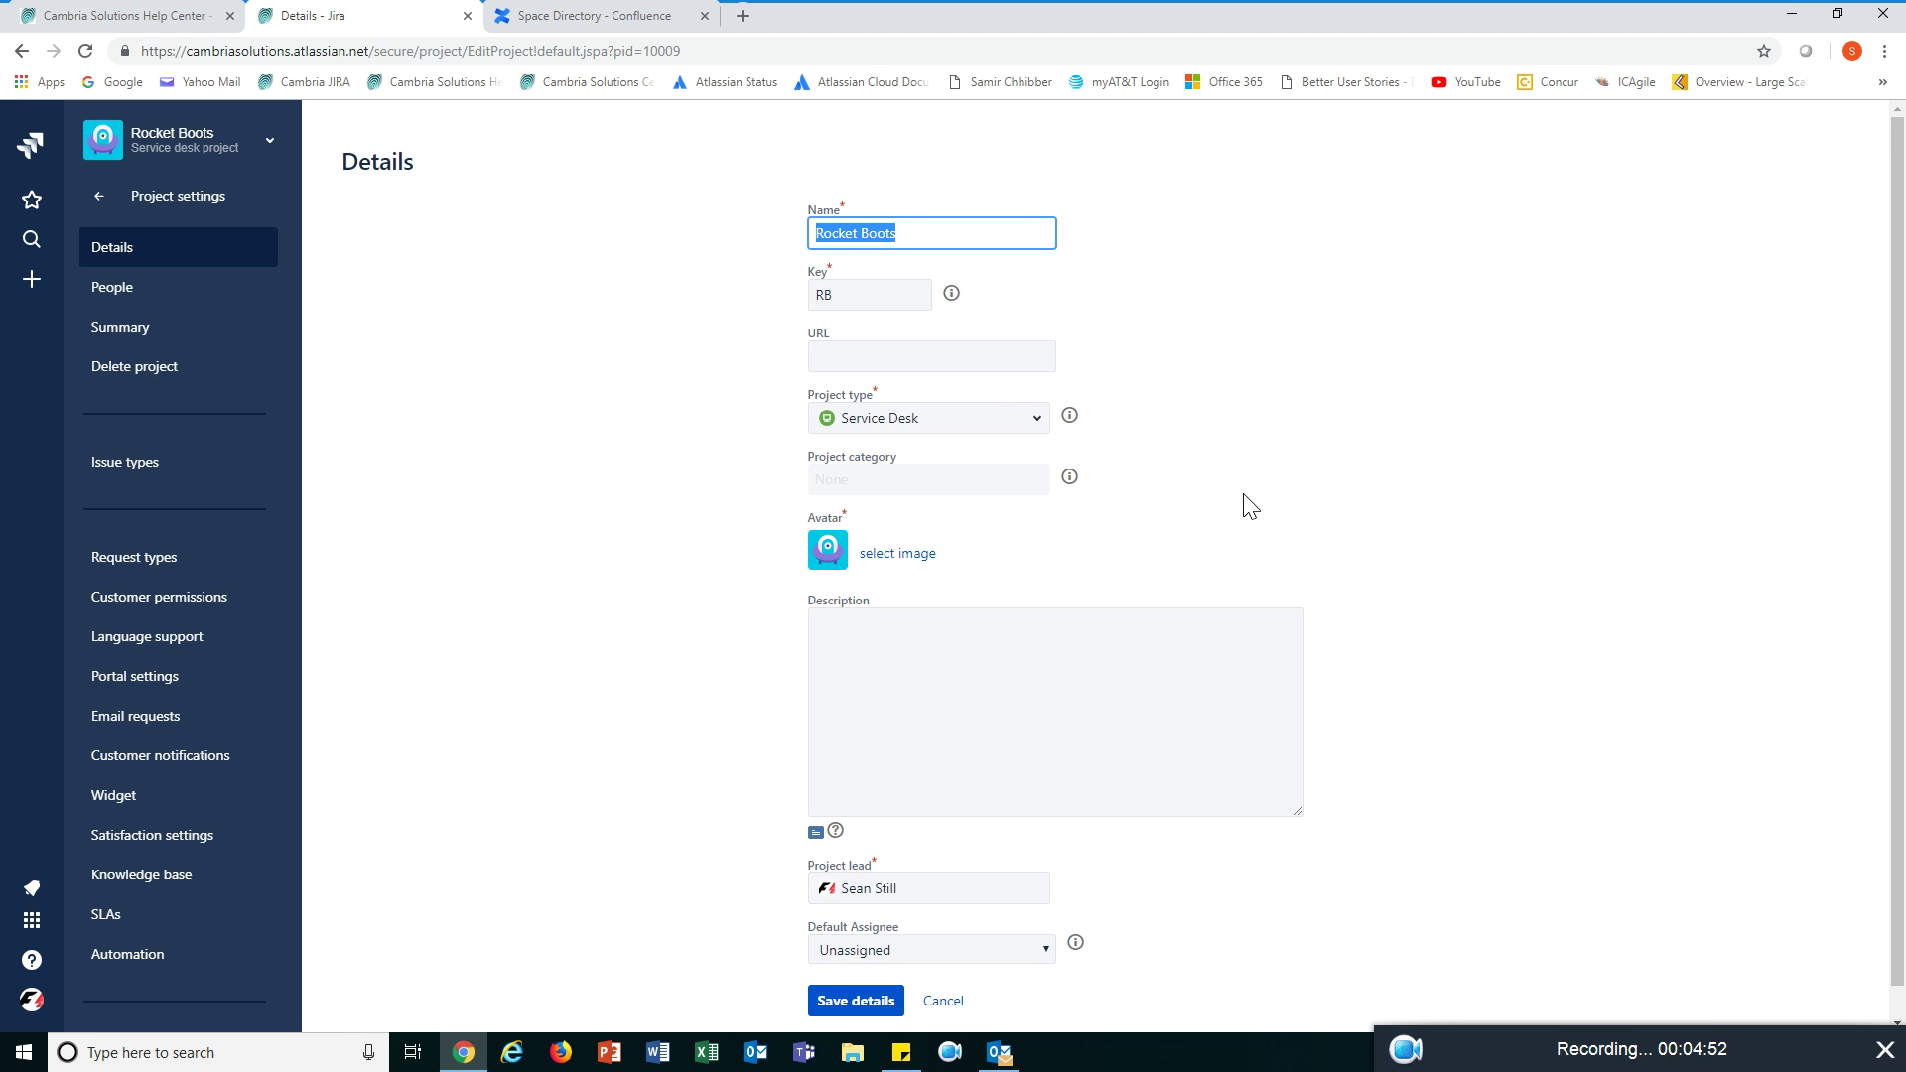
scroll(1249, 504, down, 1)
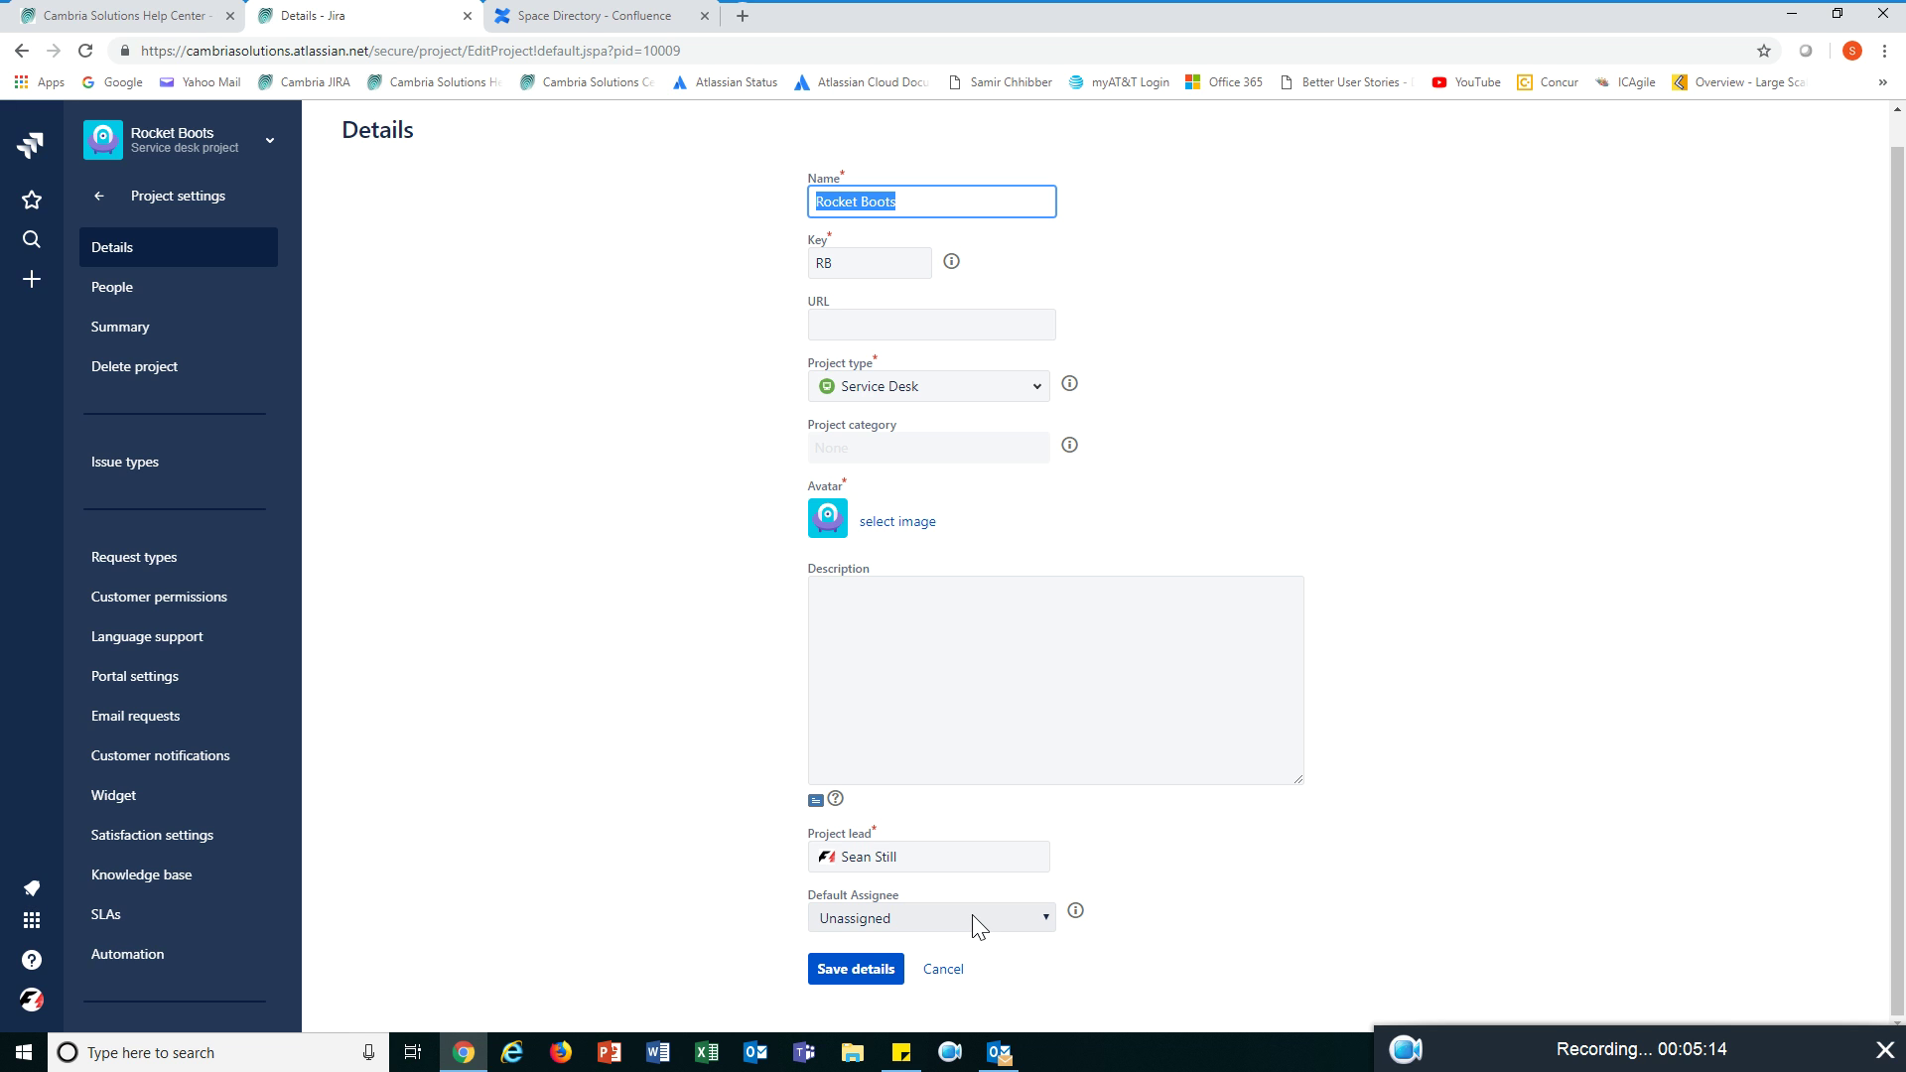
click(948, 970)
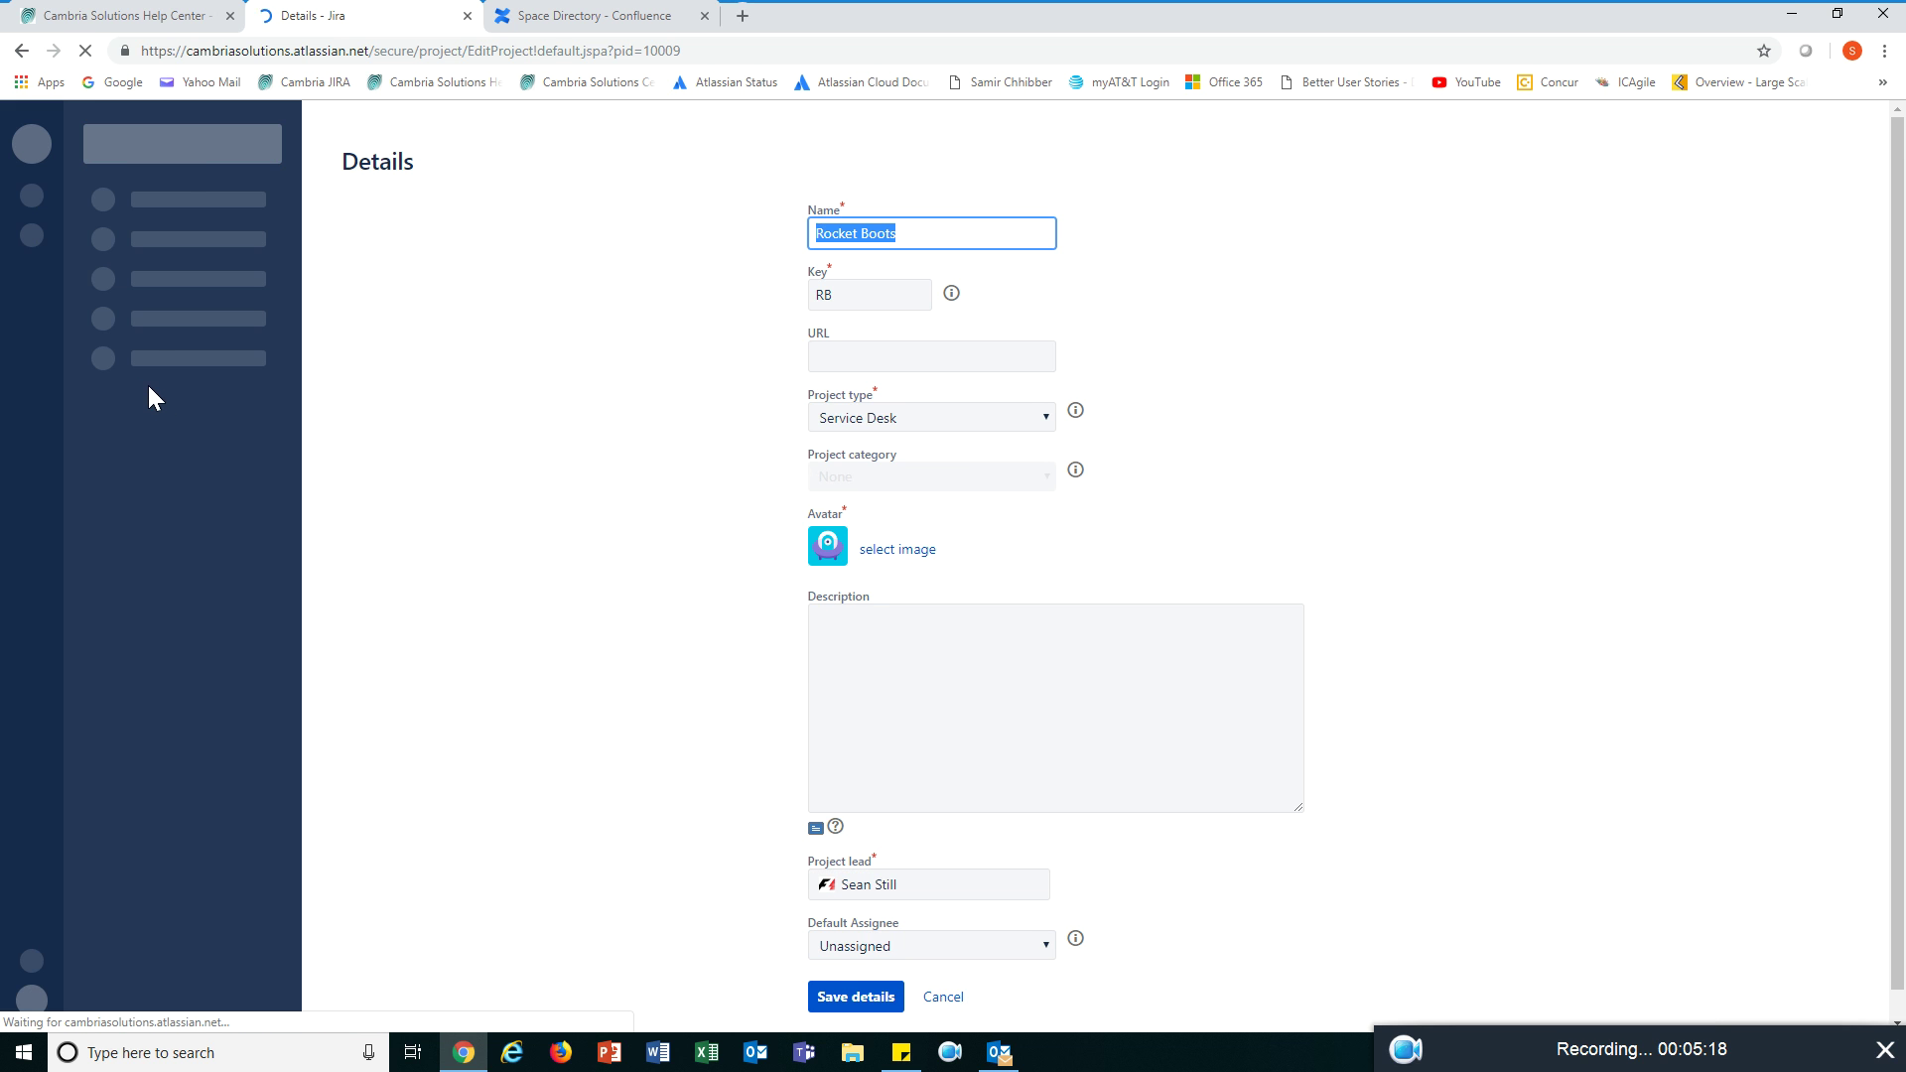
- On the People page, search for a person to add, then dismiss without adding anyone
click(137, 293)
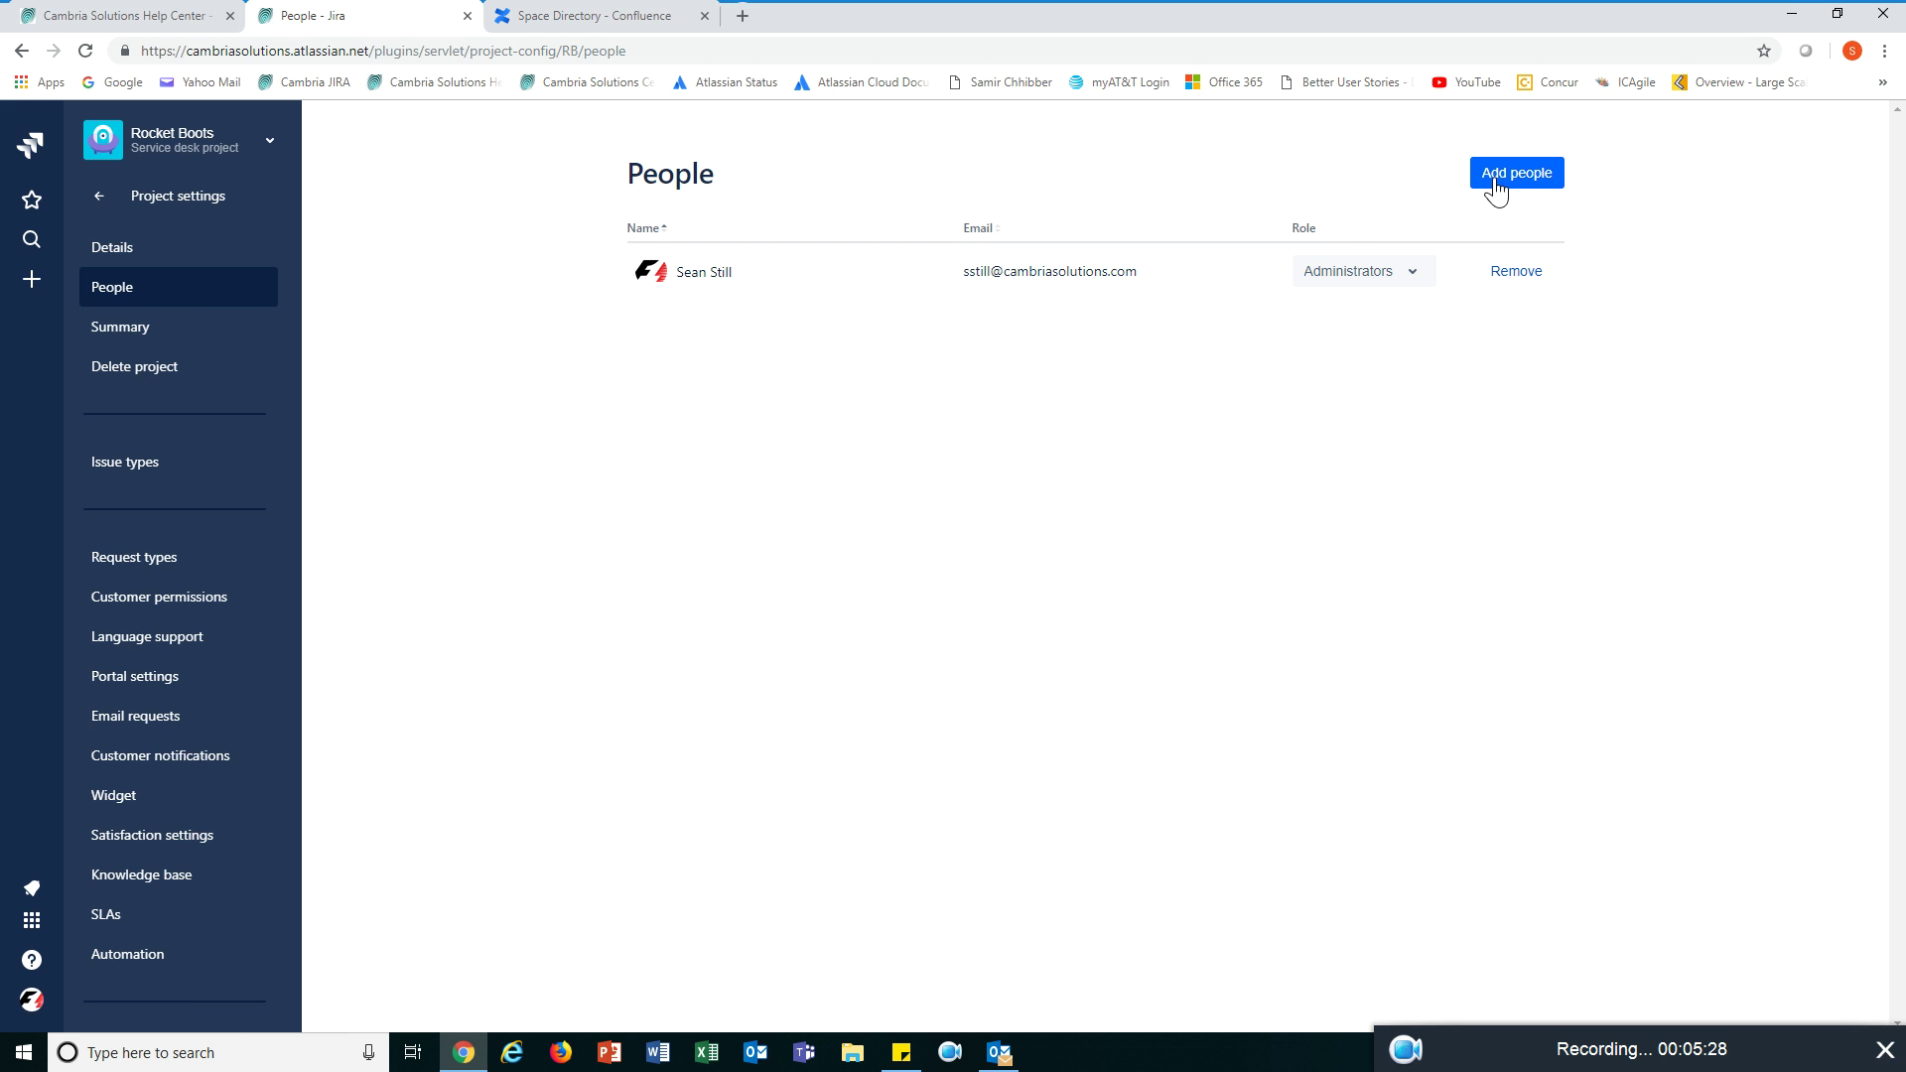
click(1496, 189)
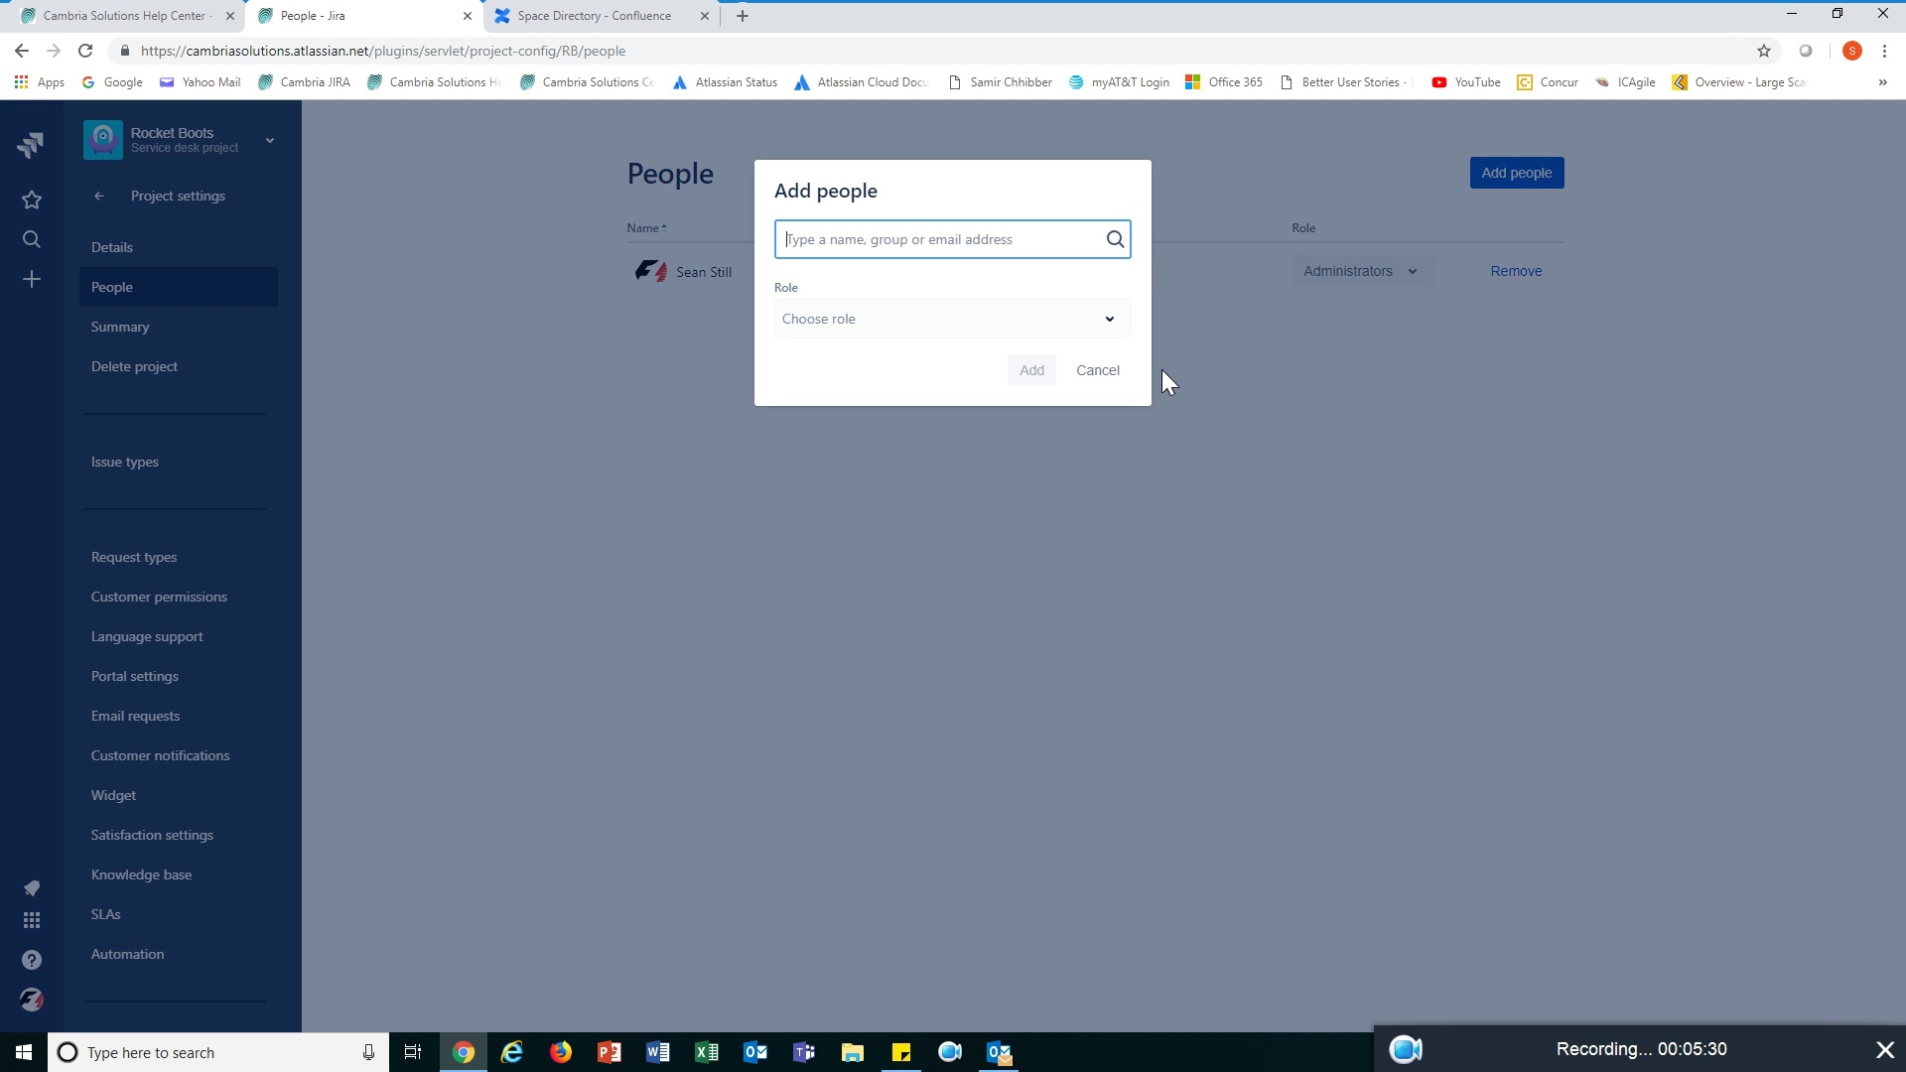
click(910, 239)
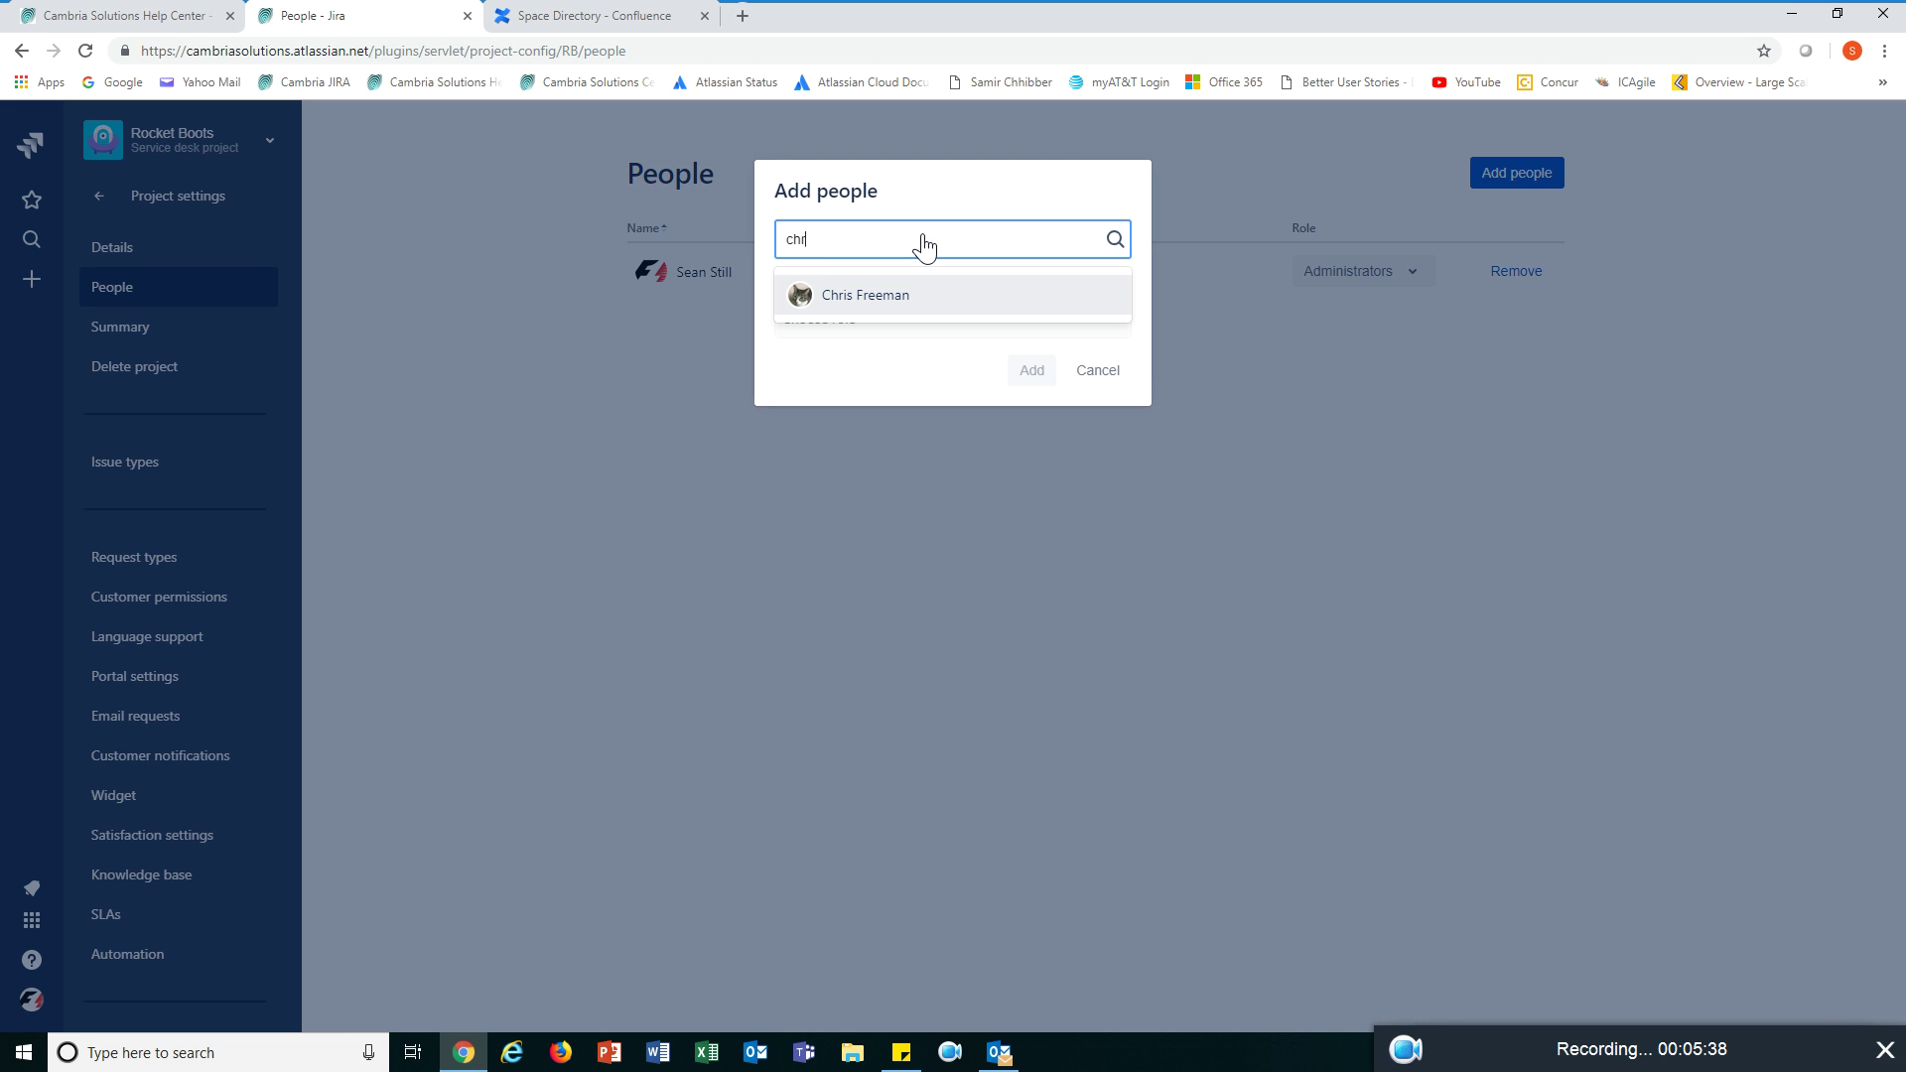
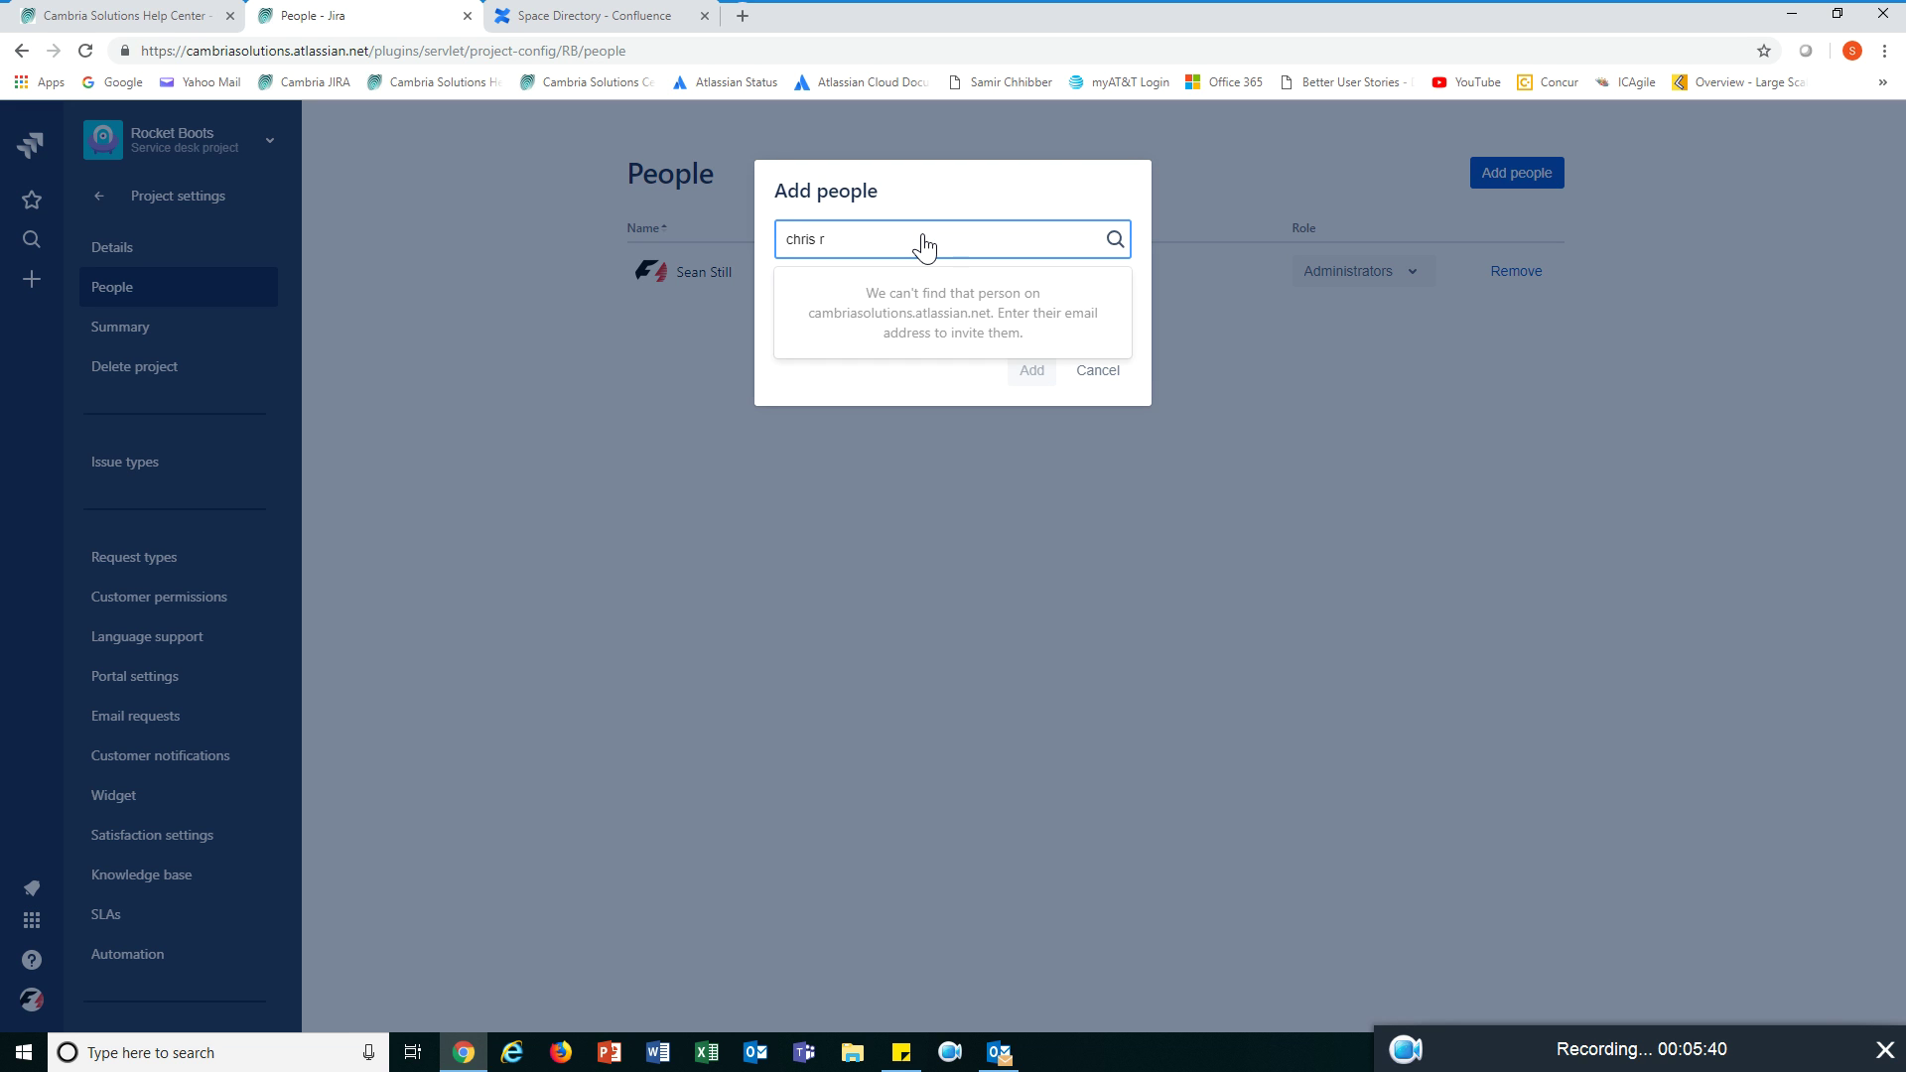
click(1372, 390)
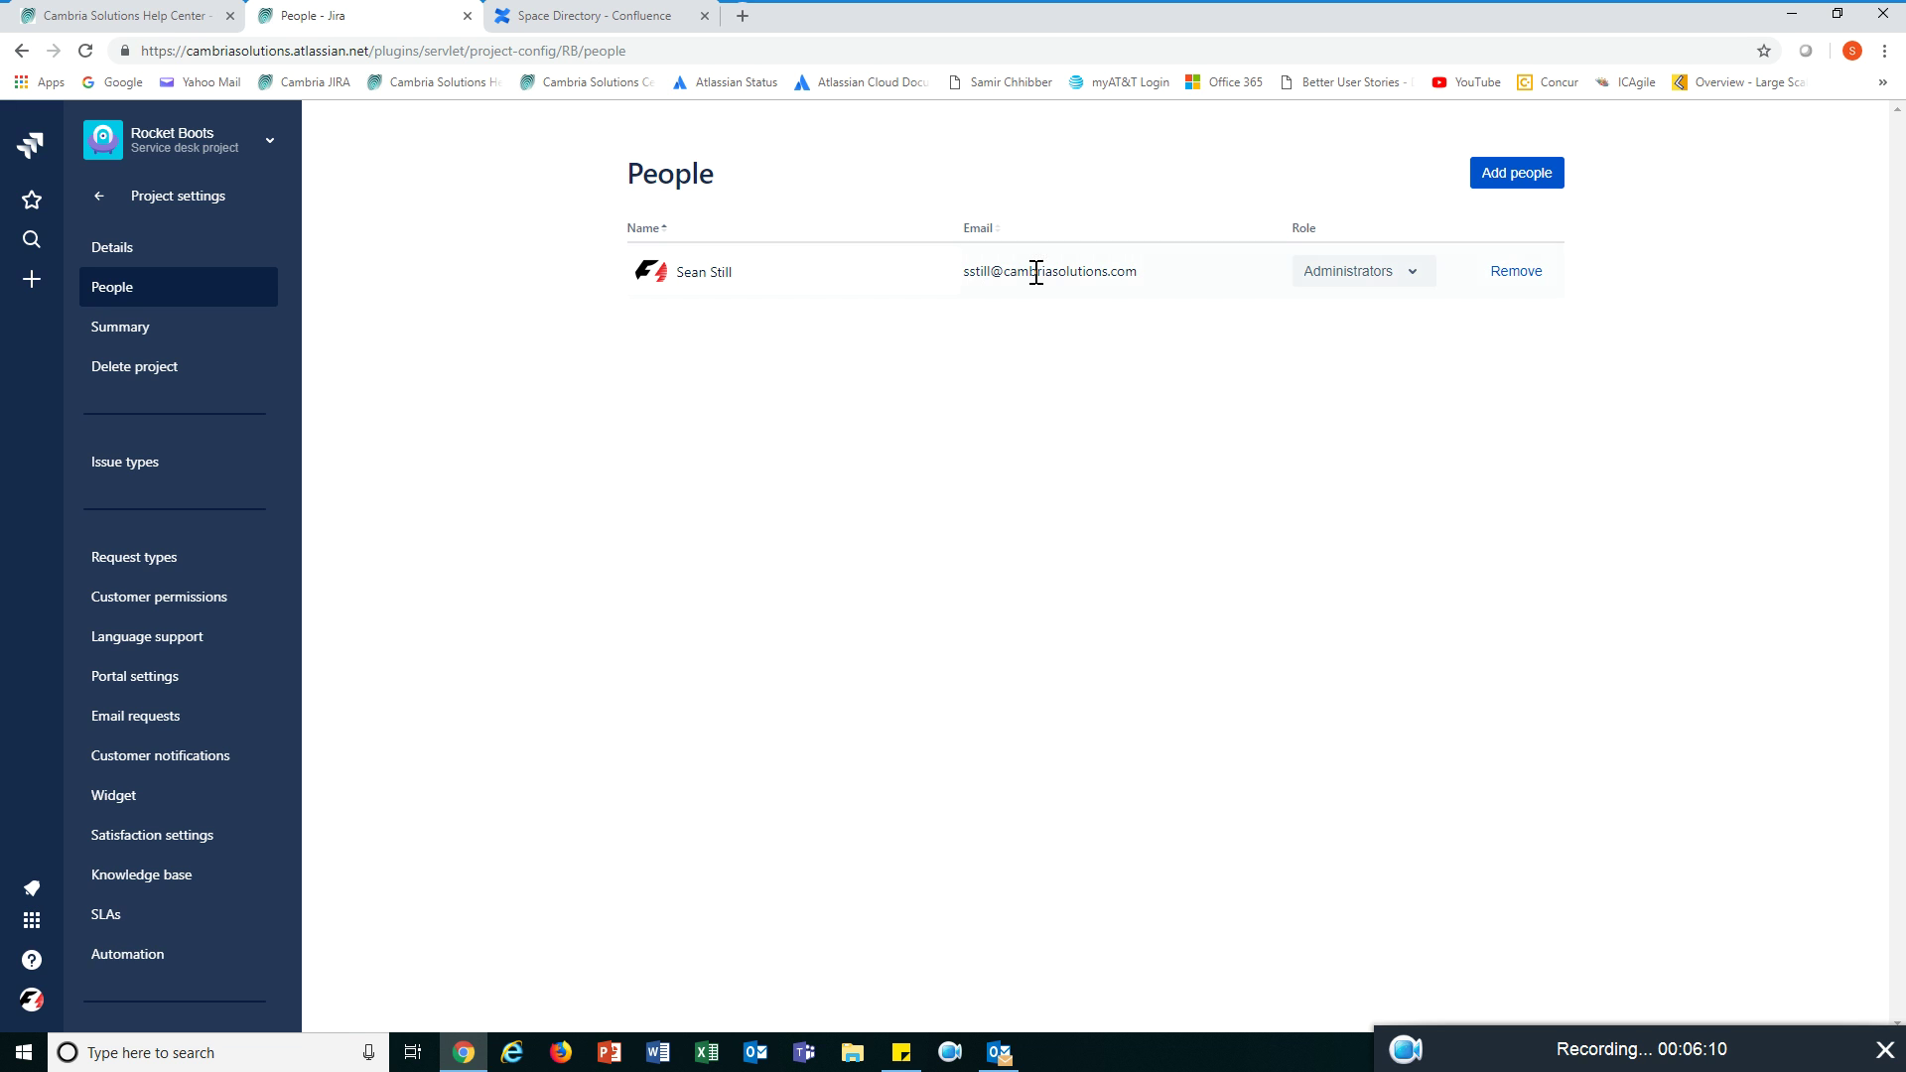
- Leave the Administrators role unchanged and view the Rocket Boots settings Summary
click(1404, 281)
click(1473, 558)
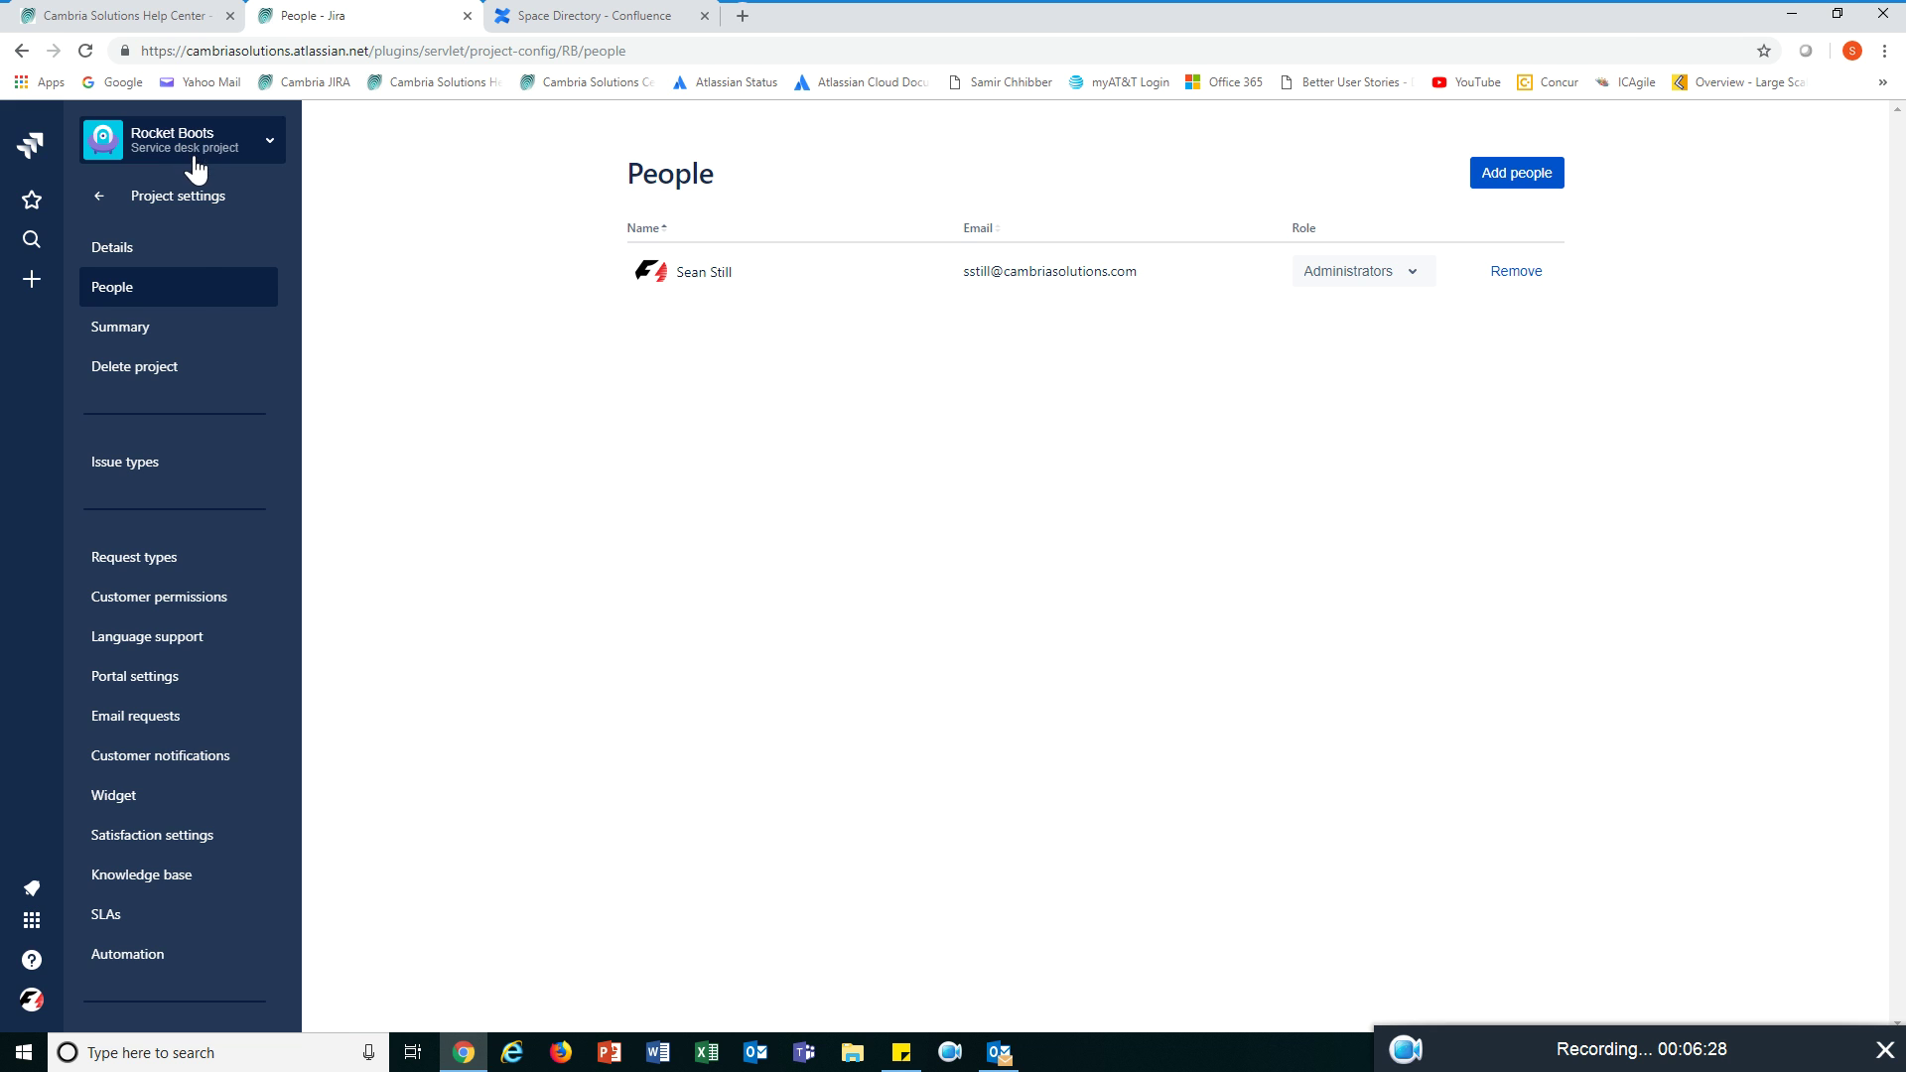
click(191, 369)
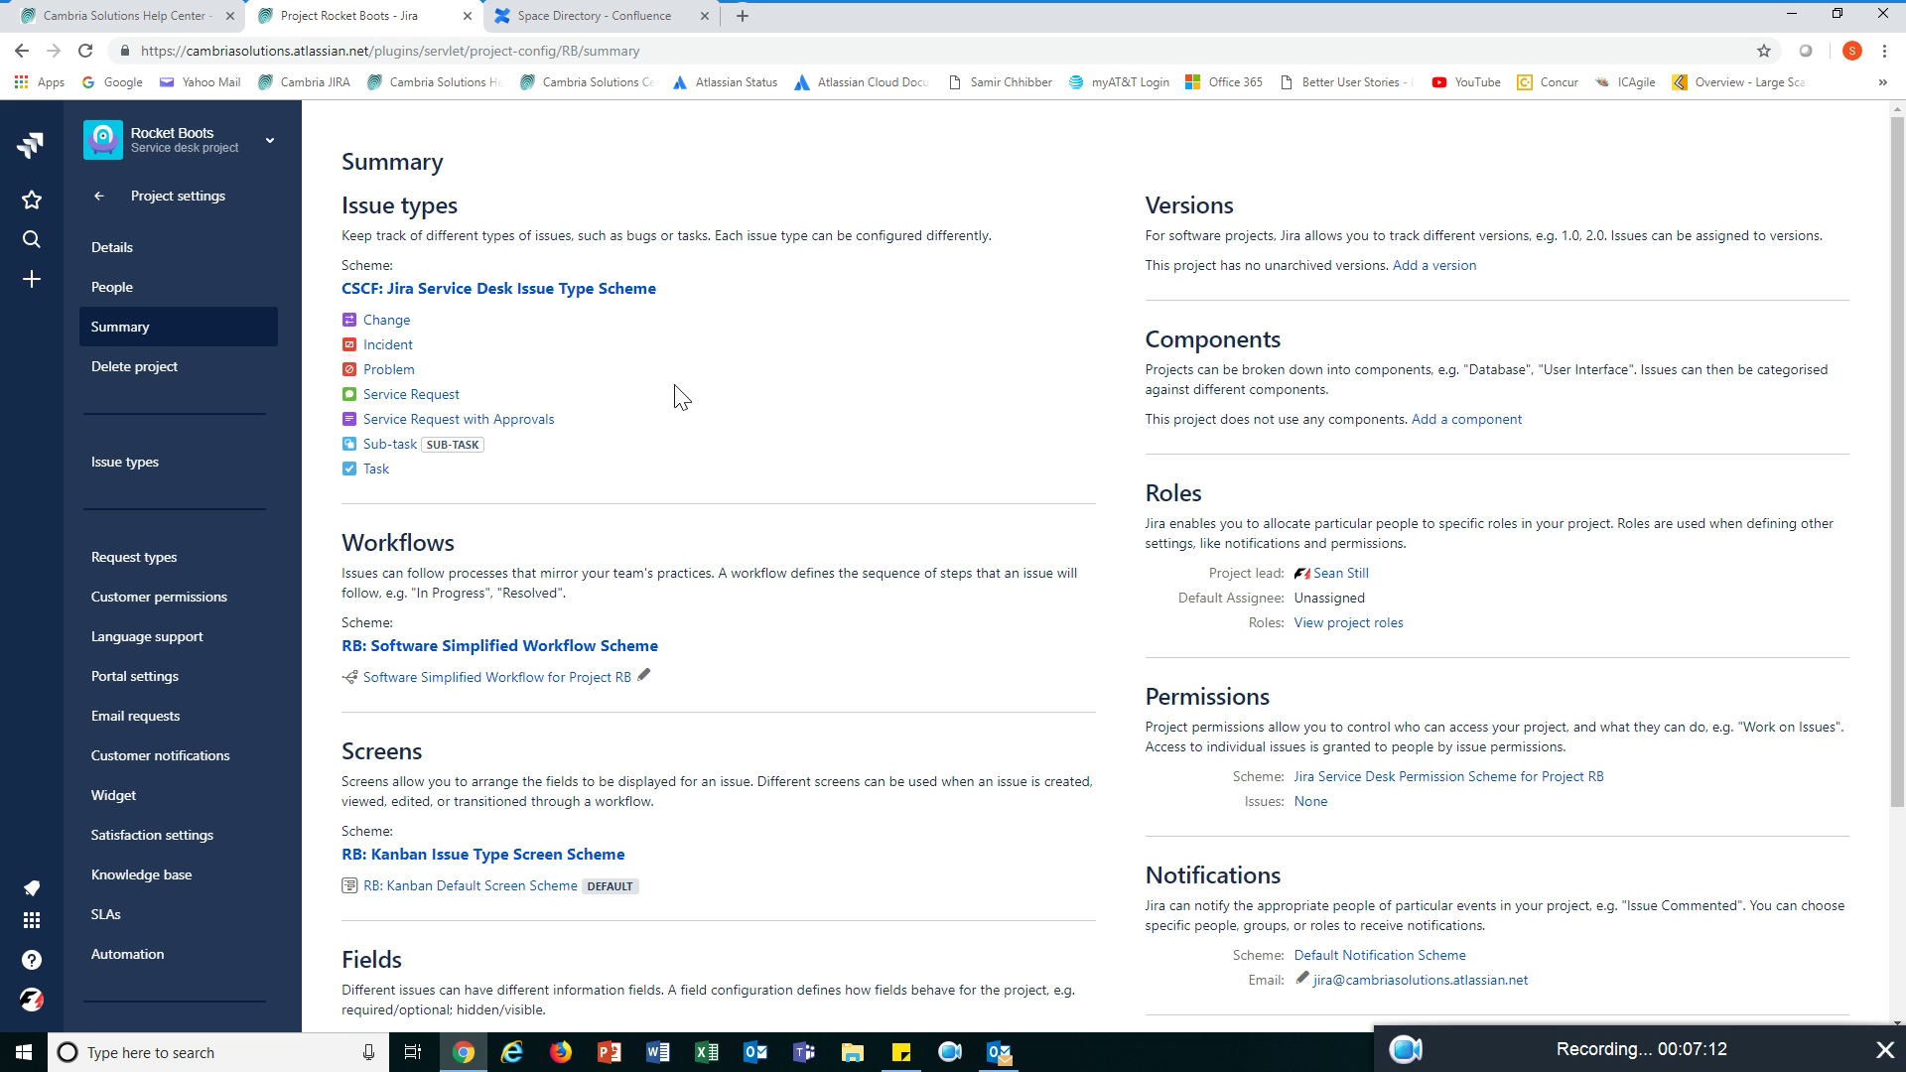
scroll(681, 397, down, 1)
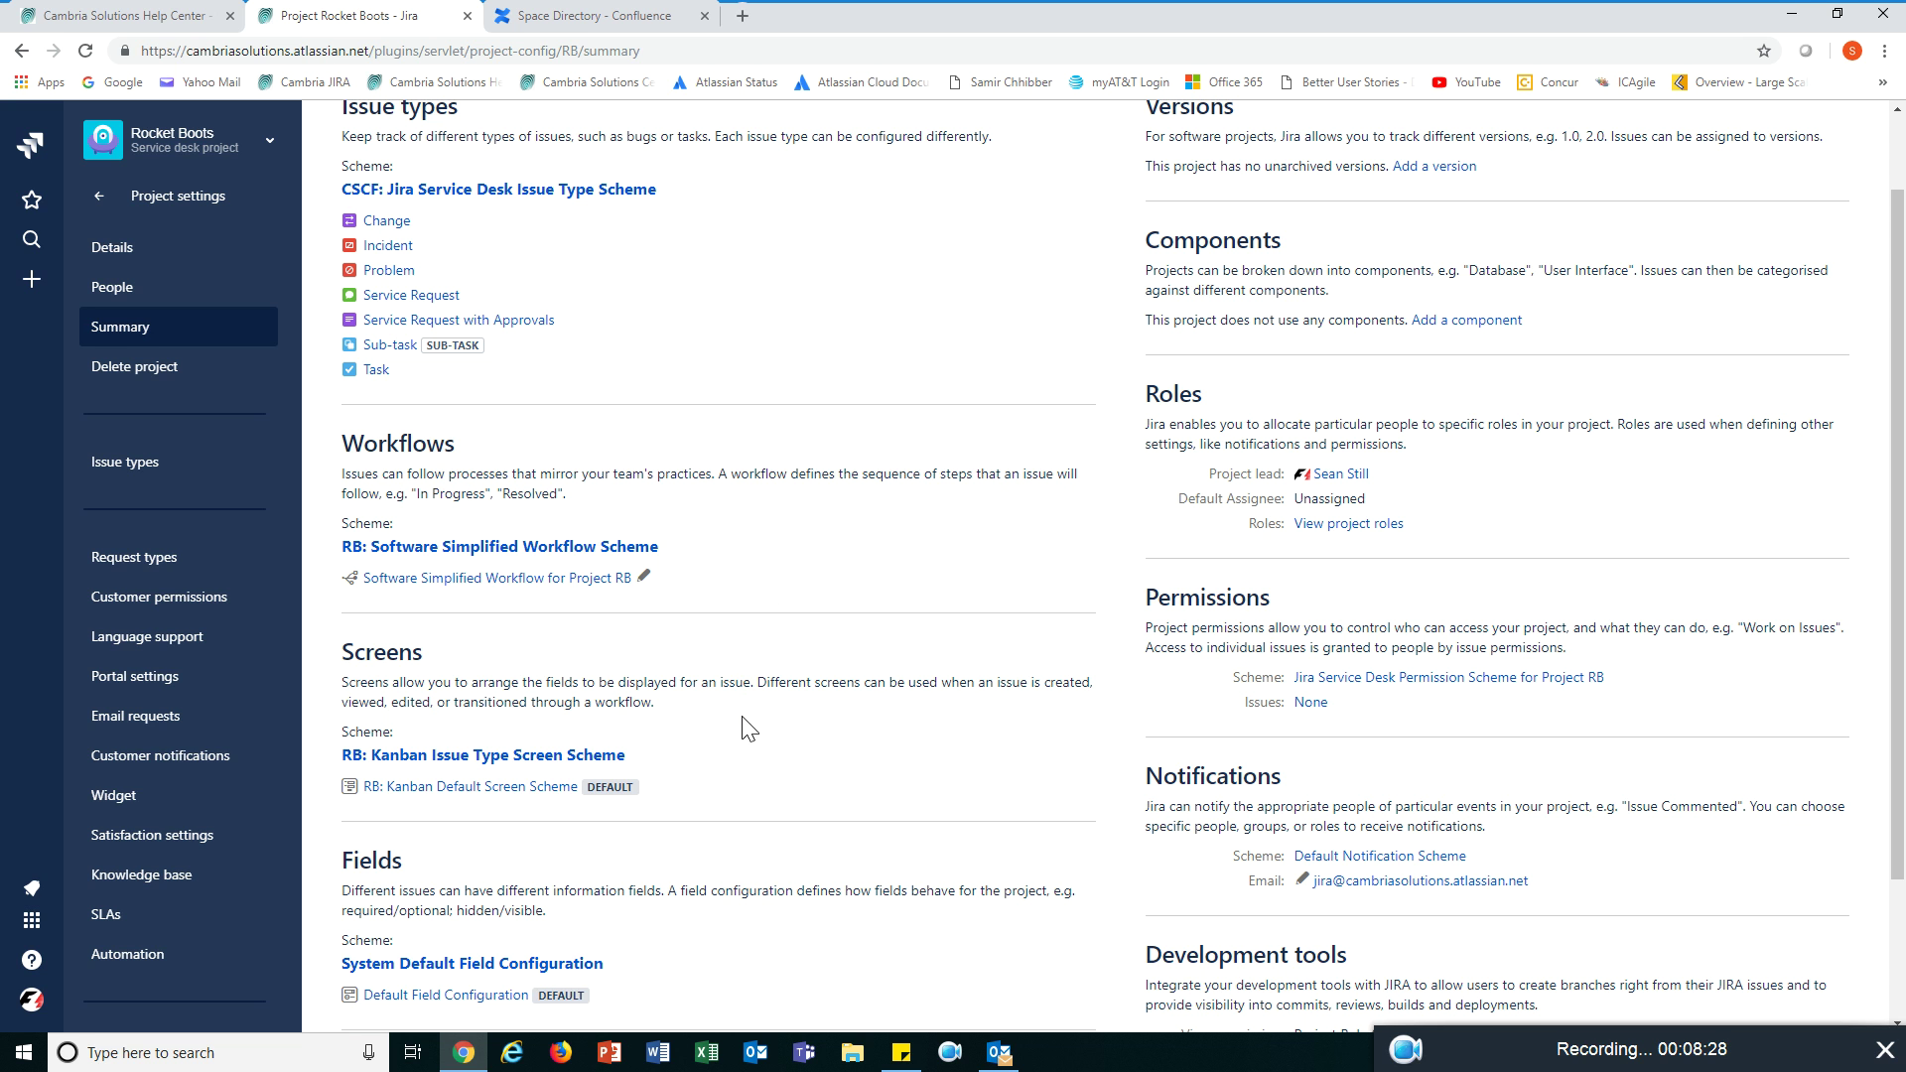
scroll(746, 734, down, 1)
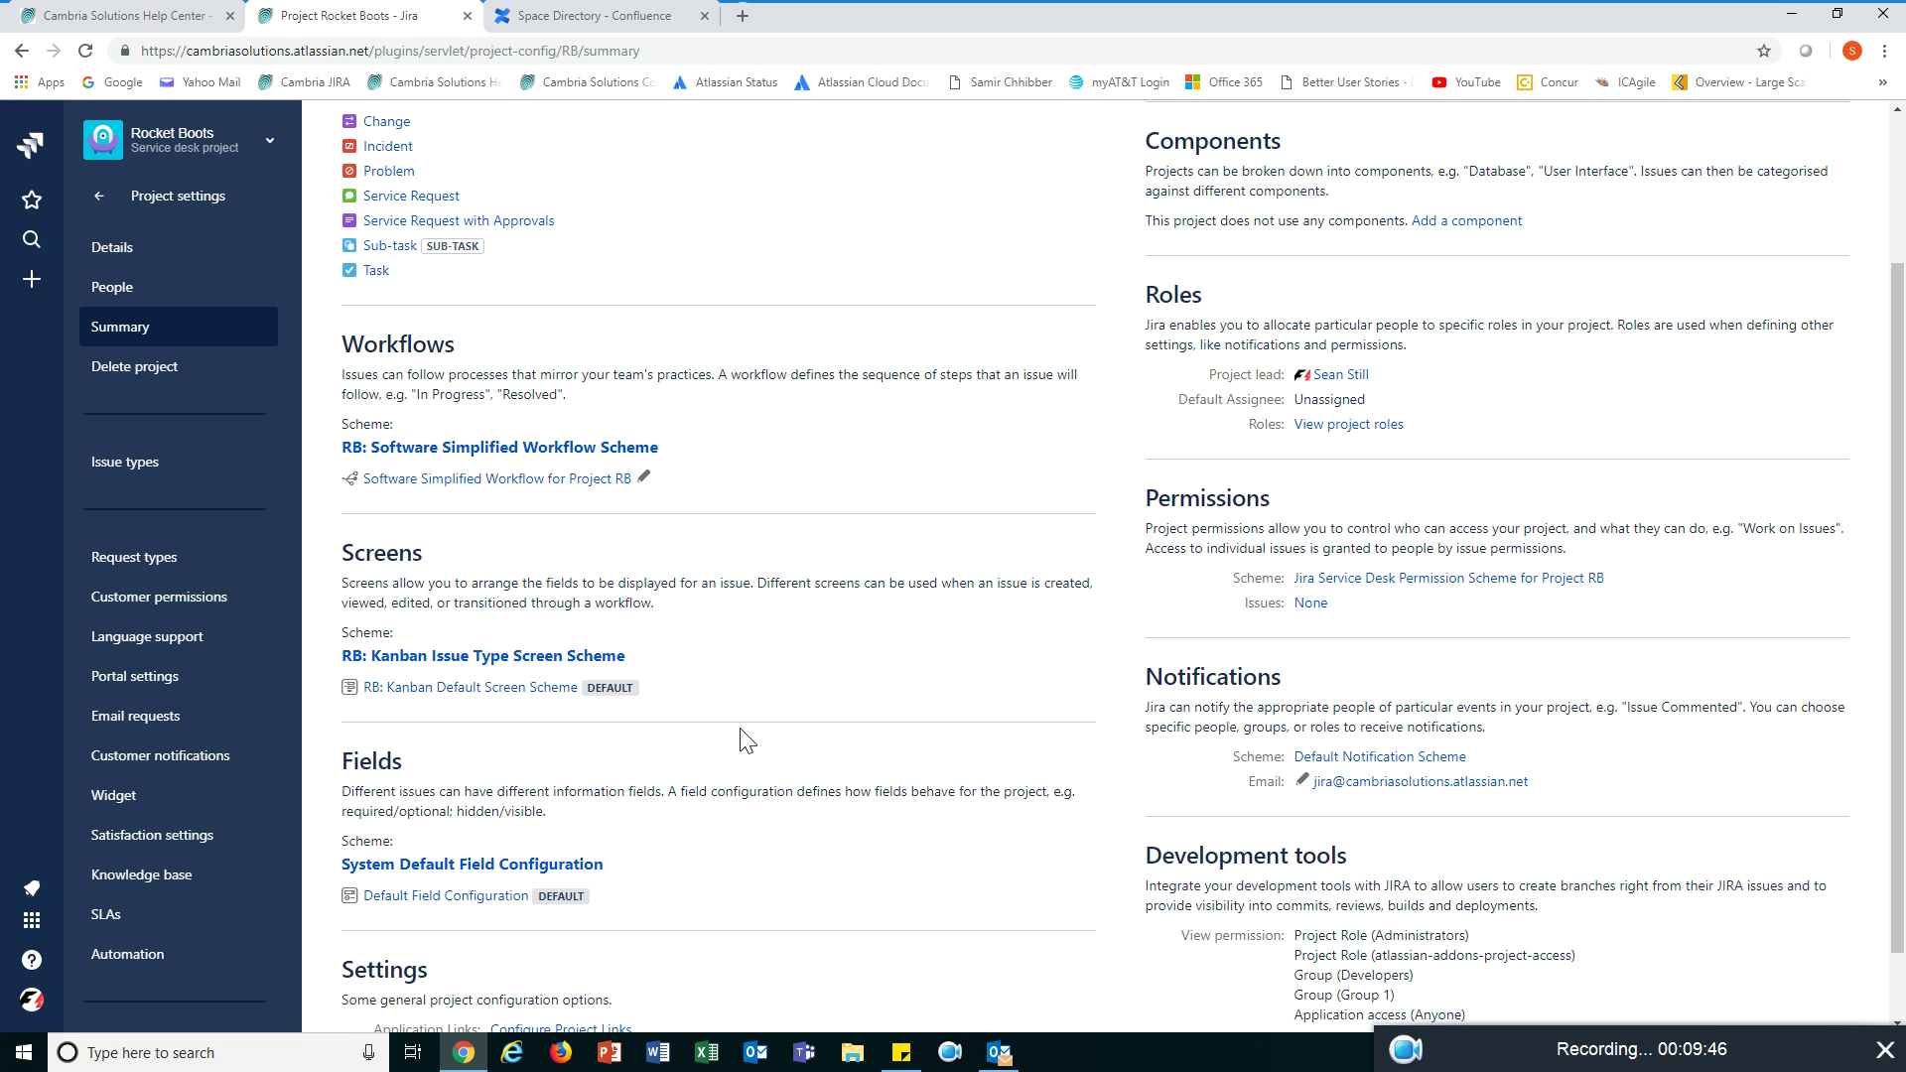
scroll(747, 740, down, 1)
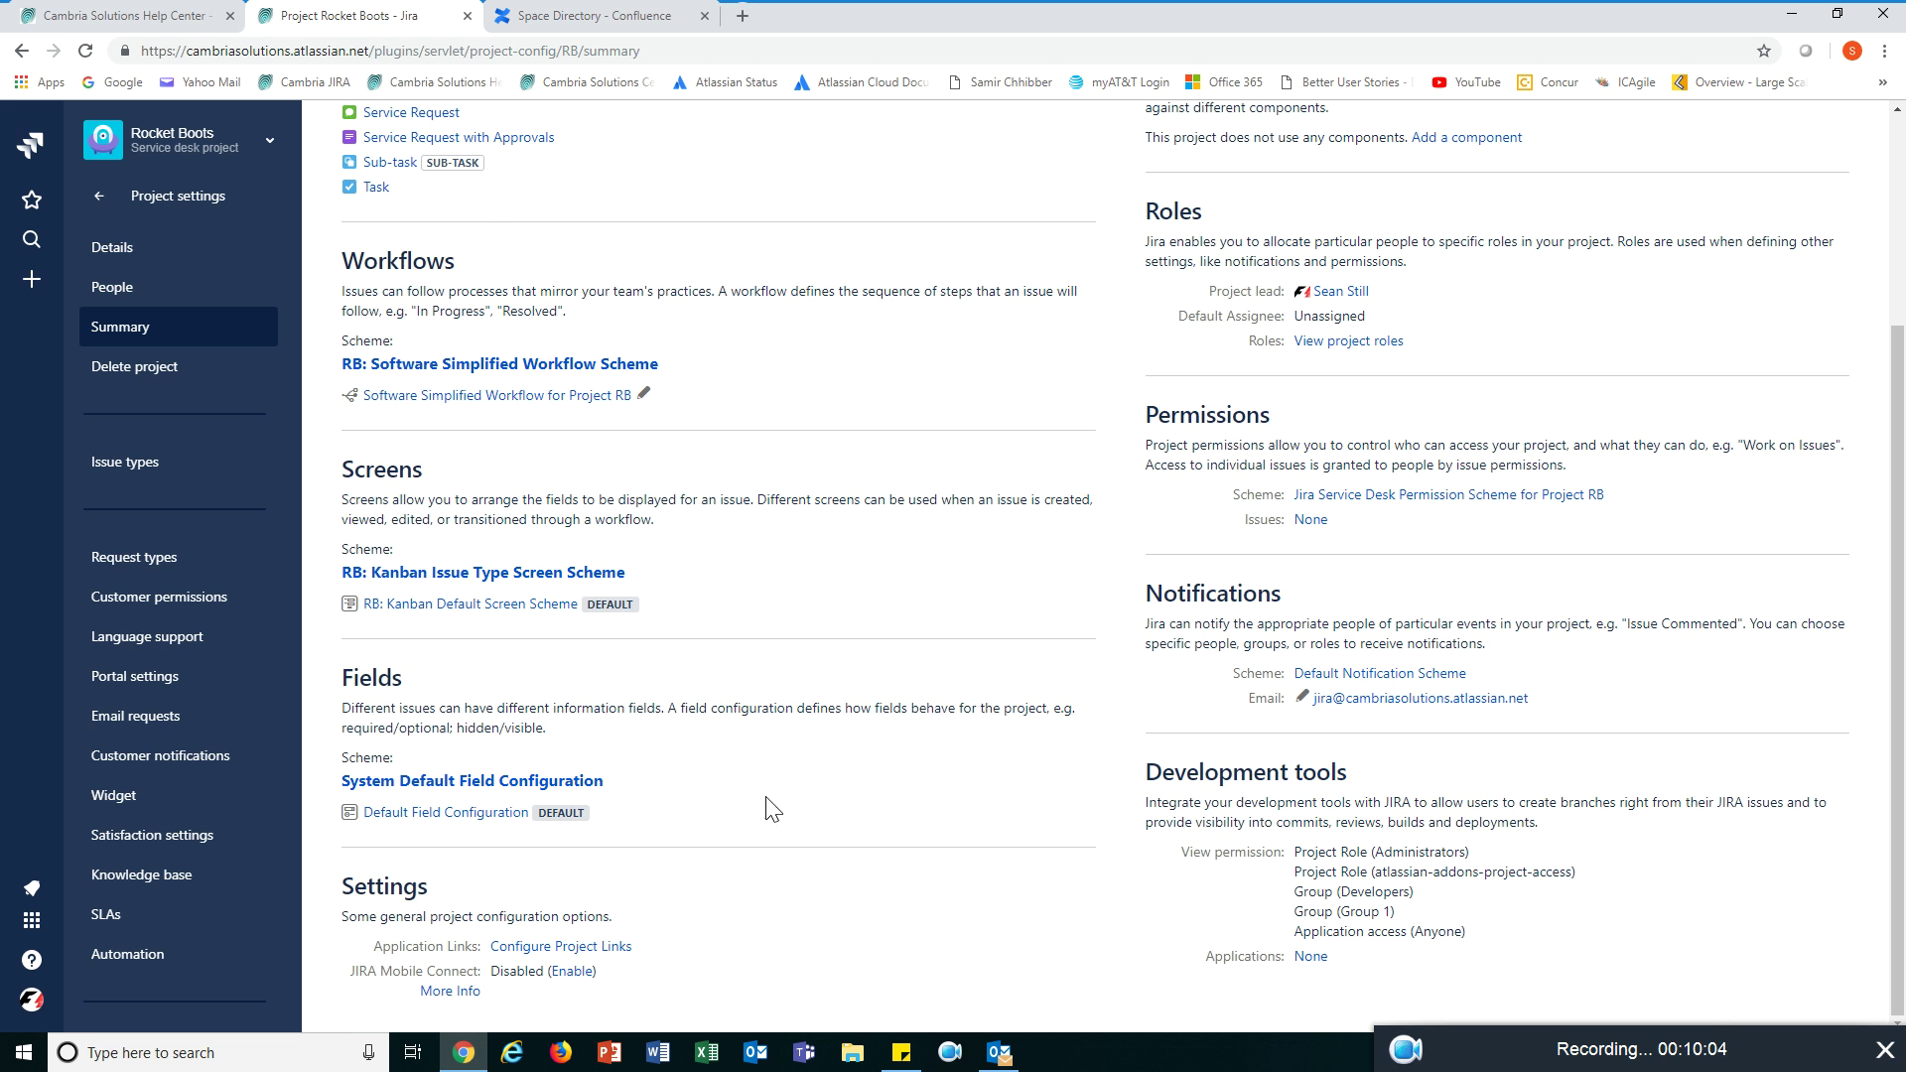
scroll(843, 792, up, 2)
scroll(843, 792, up, 1)
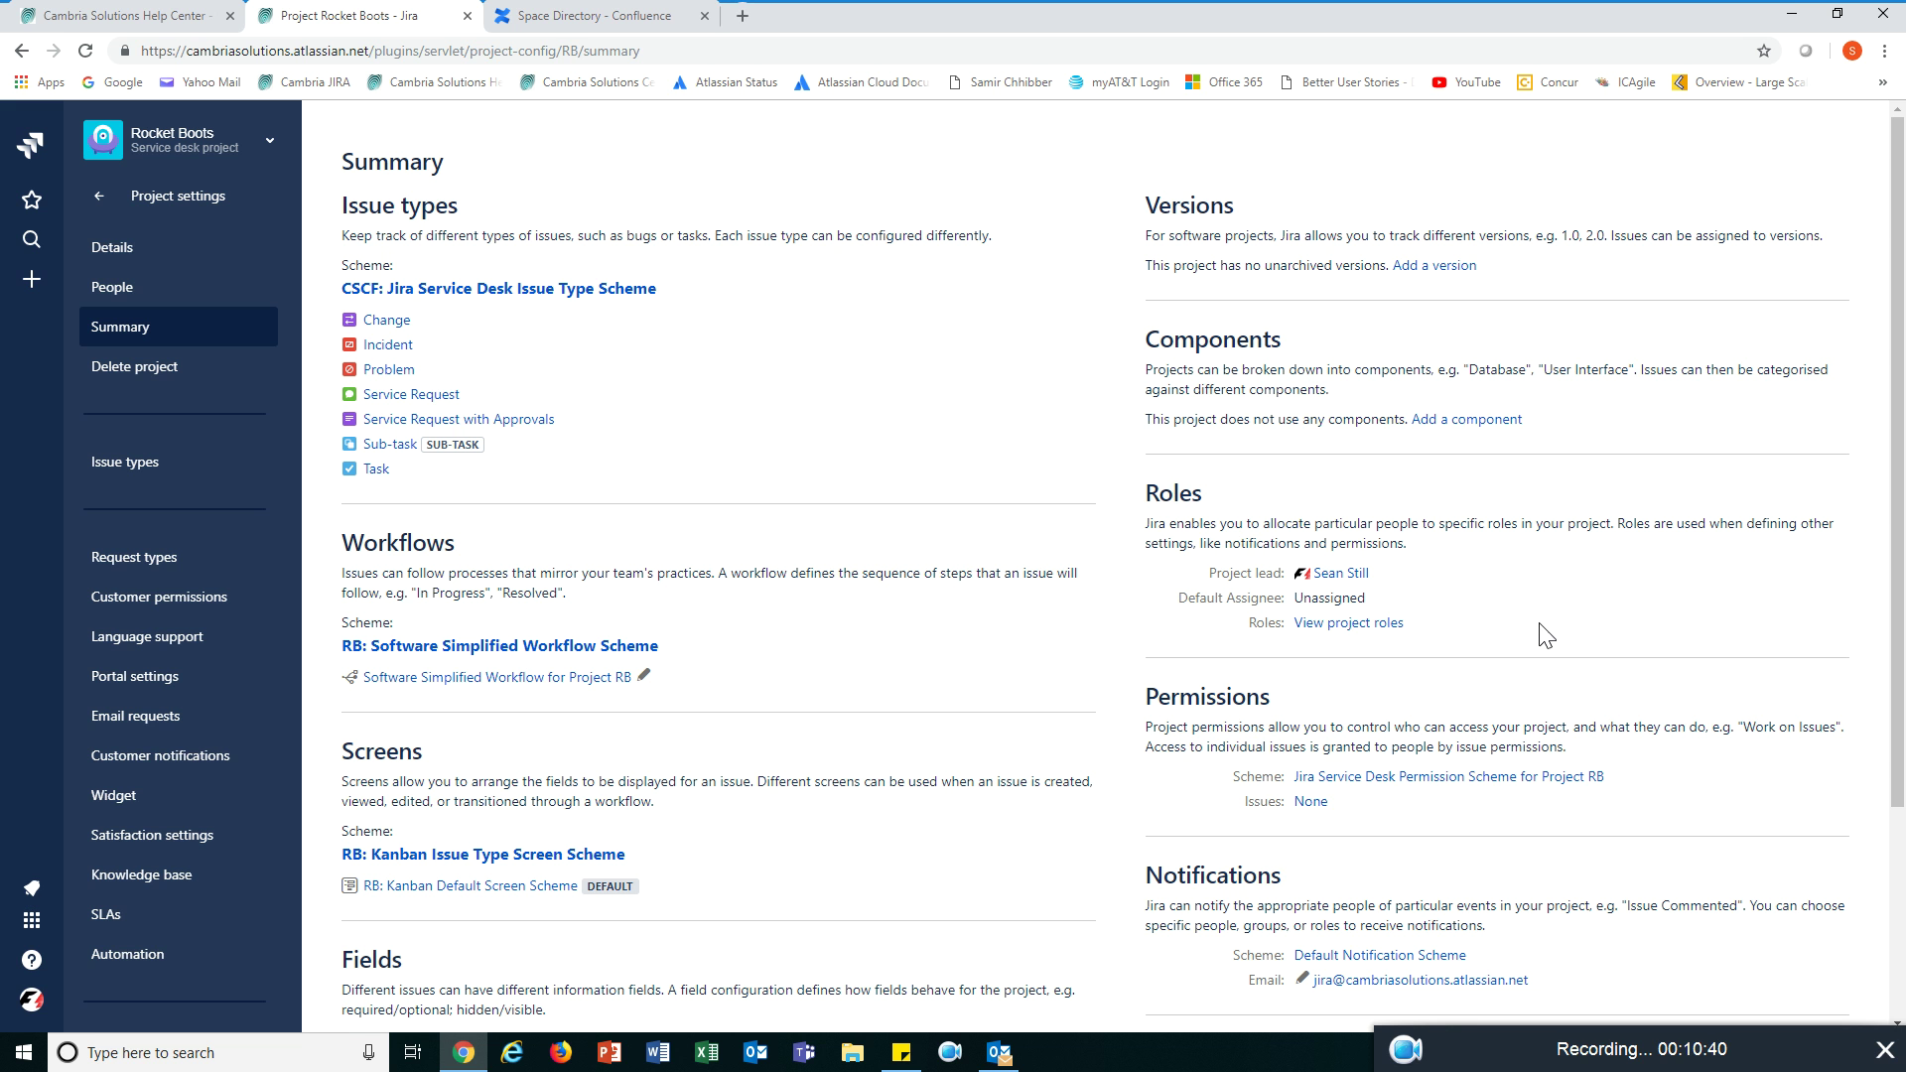
scroll(1540, 627, down, 2)
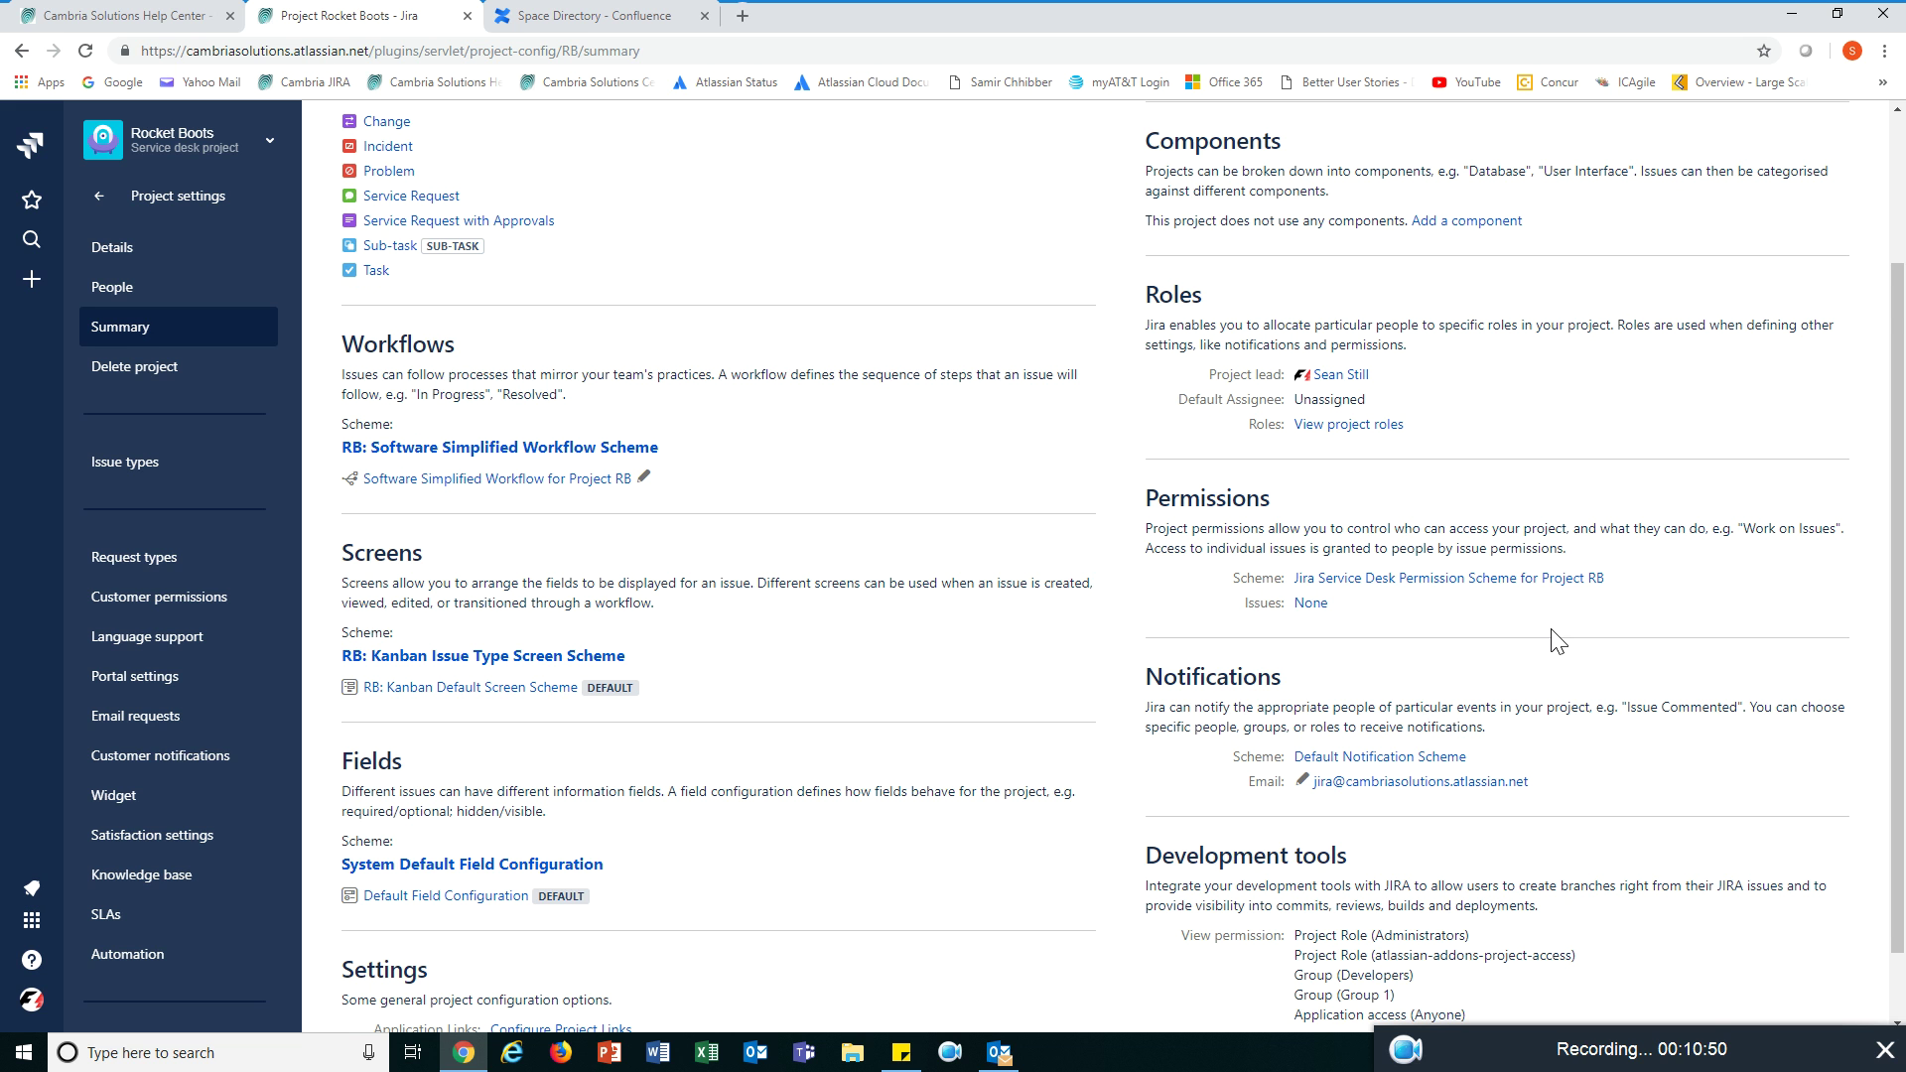
scroll(1548, 635, down, 1)
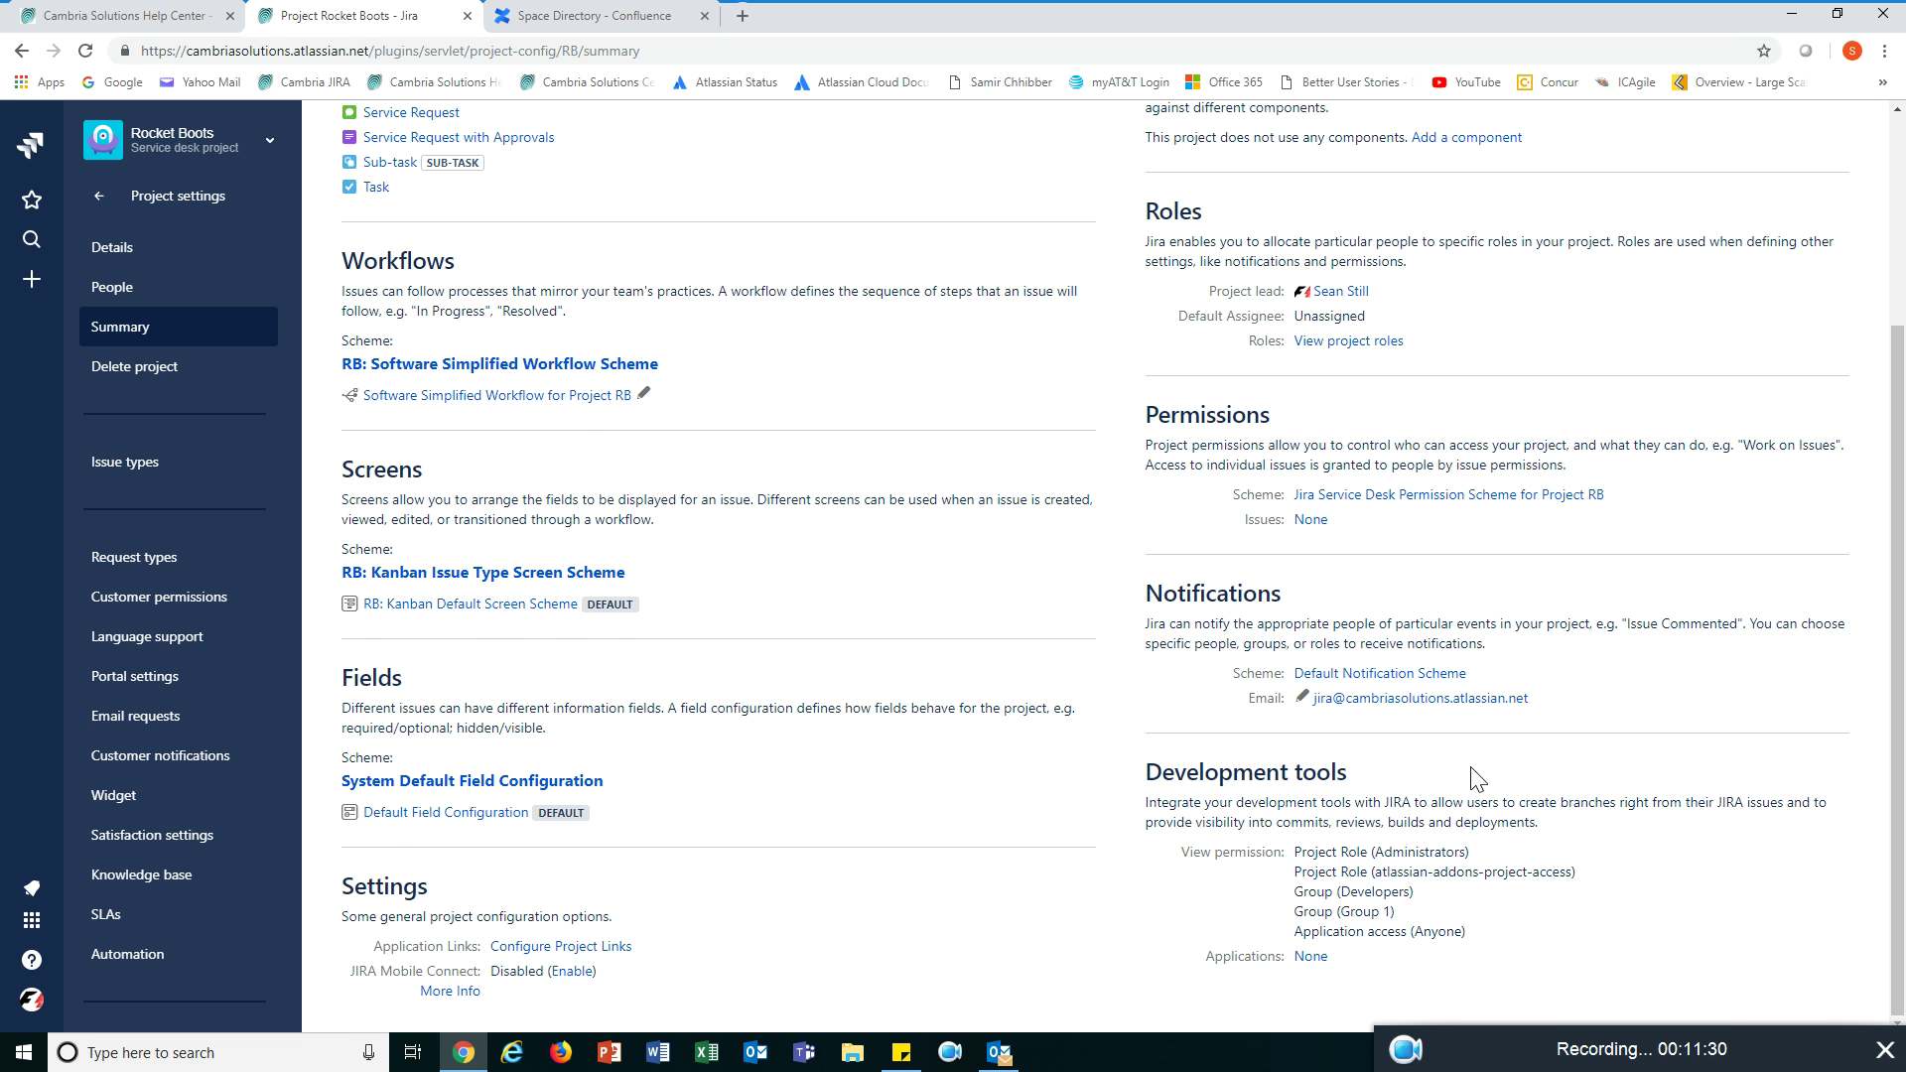
scroll(1476, 777, up, 3)
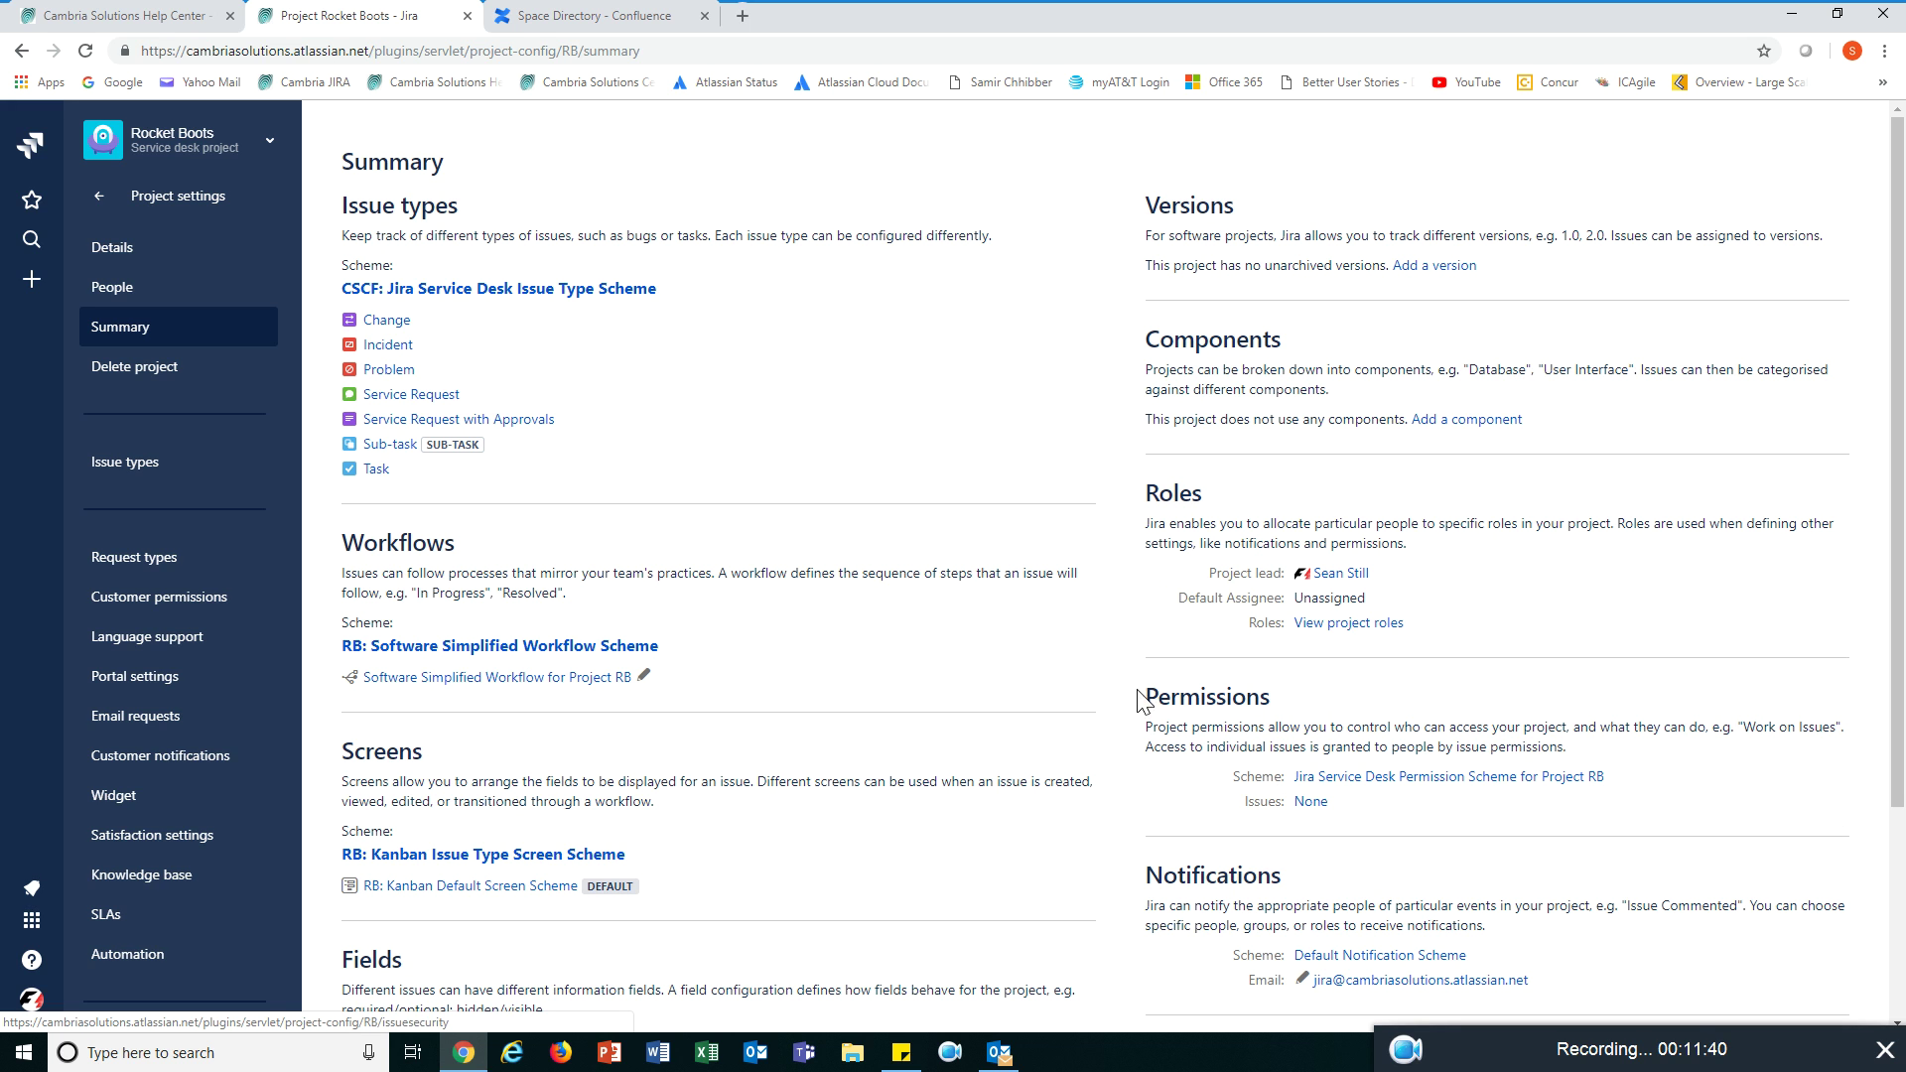
- Look at the project's issue types, then return to the Rocket Boots request types
click(150, 464)
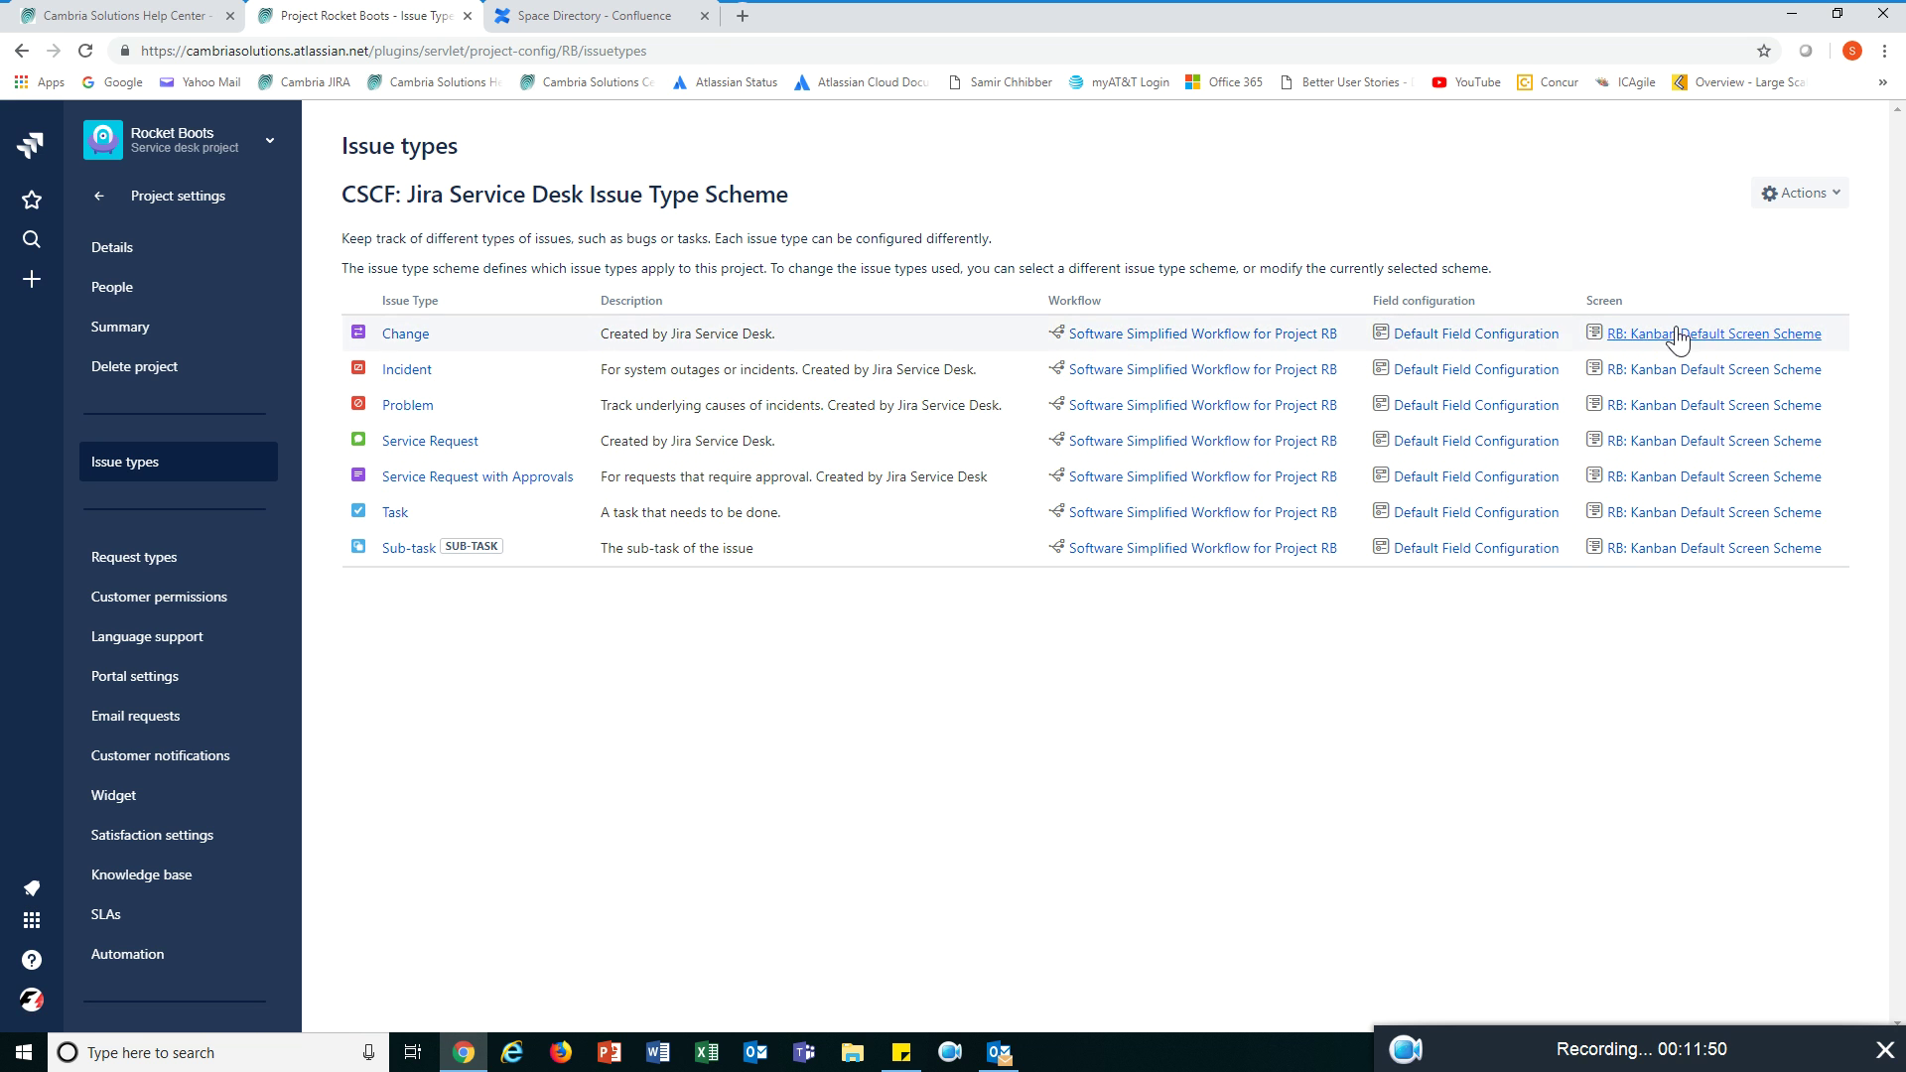
click(151, 554)
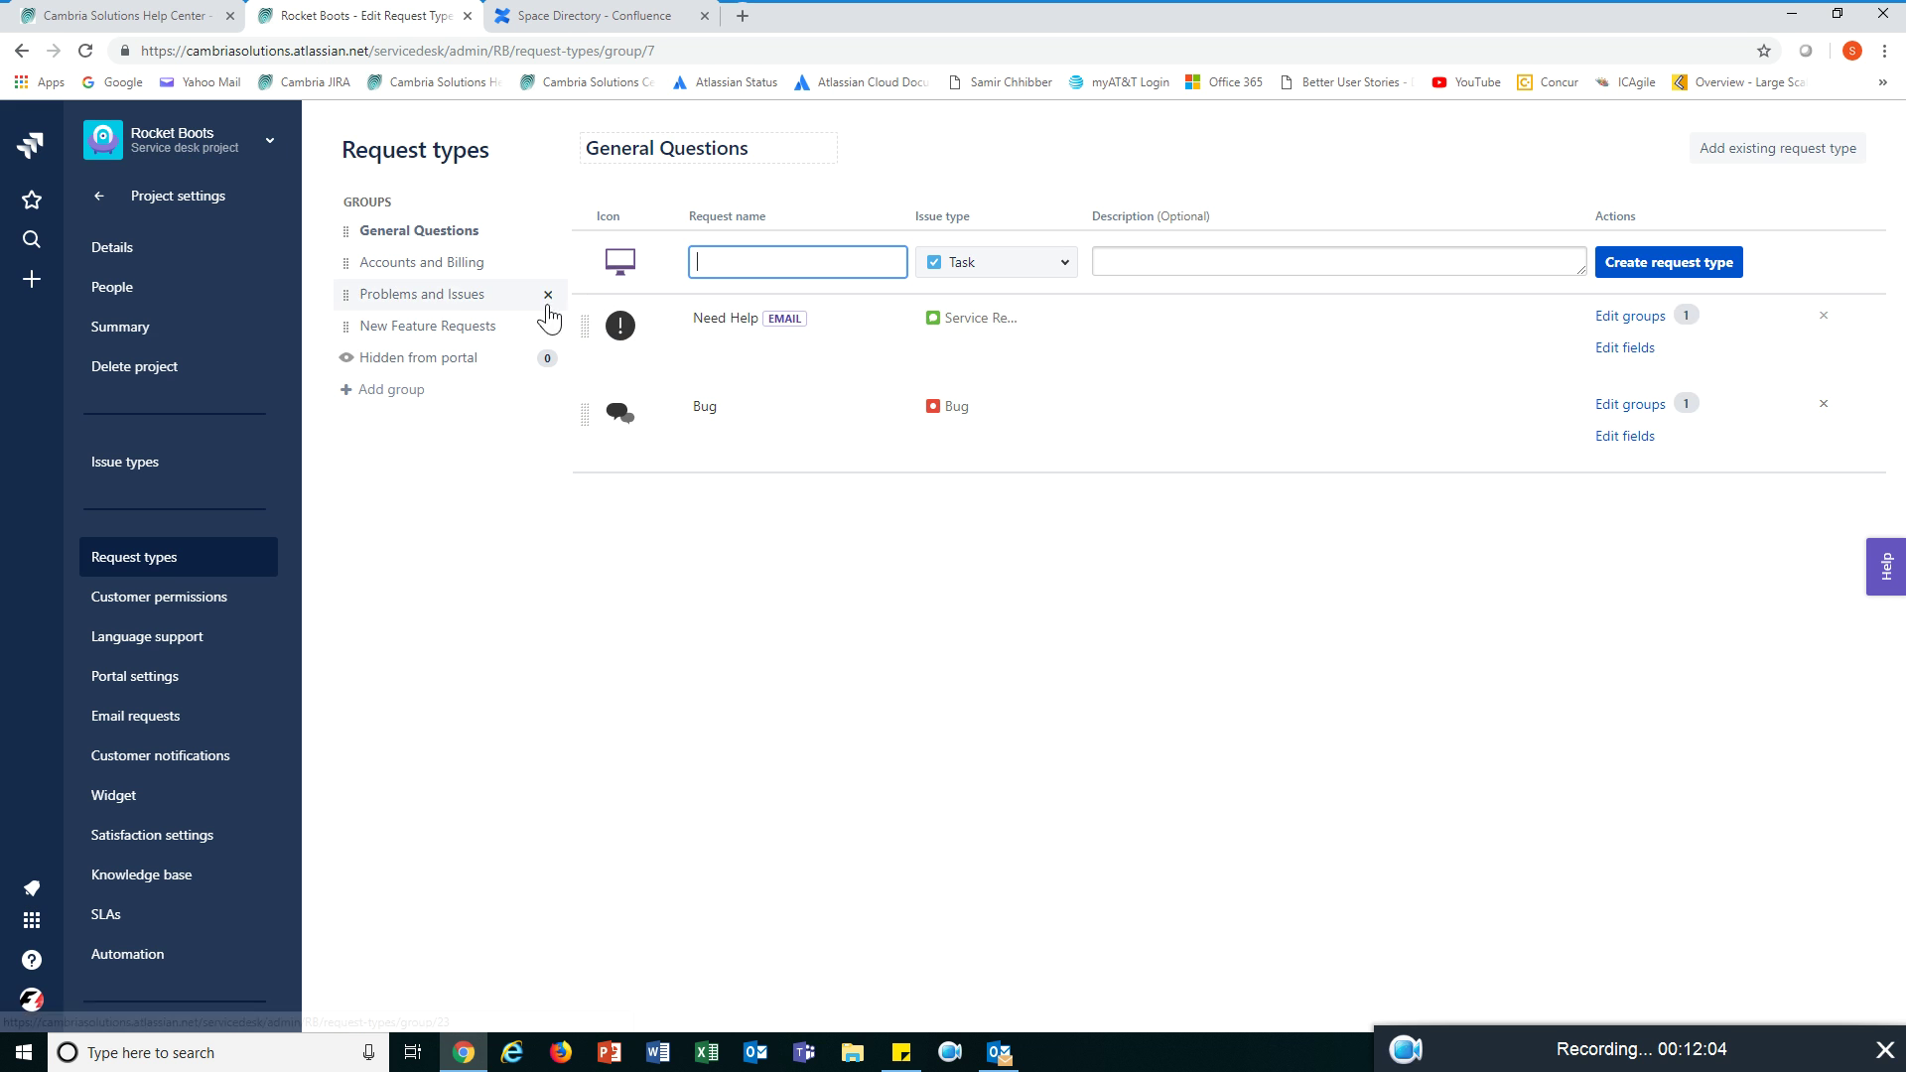
- Browse the Accounts and Billing, Problems and Issues, and New Feature Requests groups, then view the Help Center
click(429, 261)
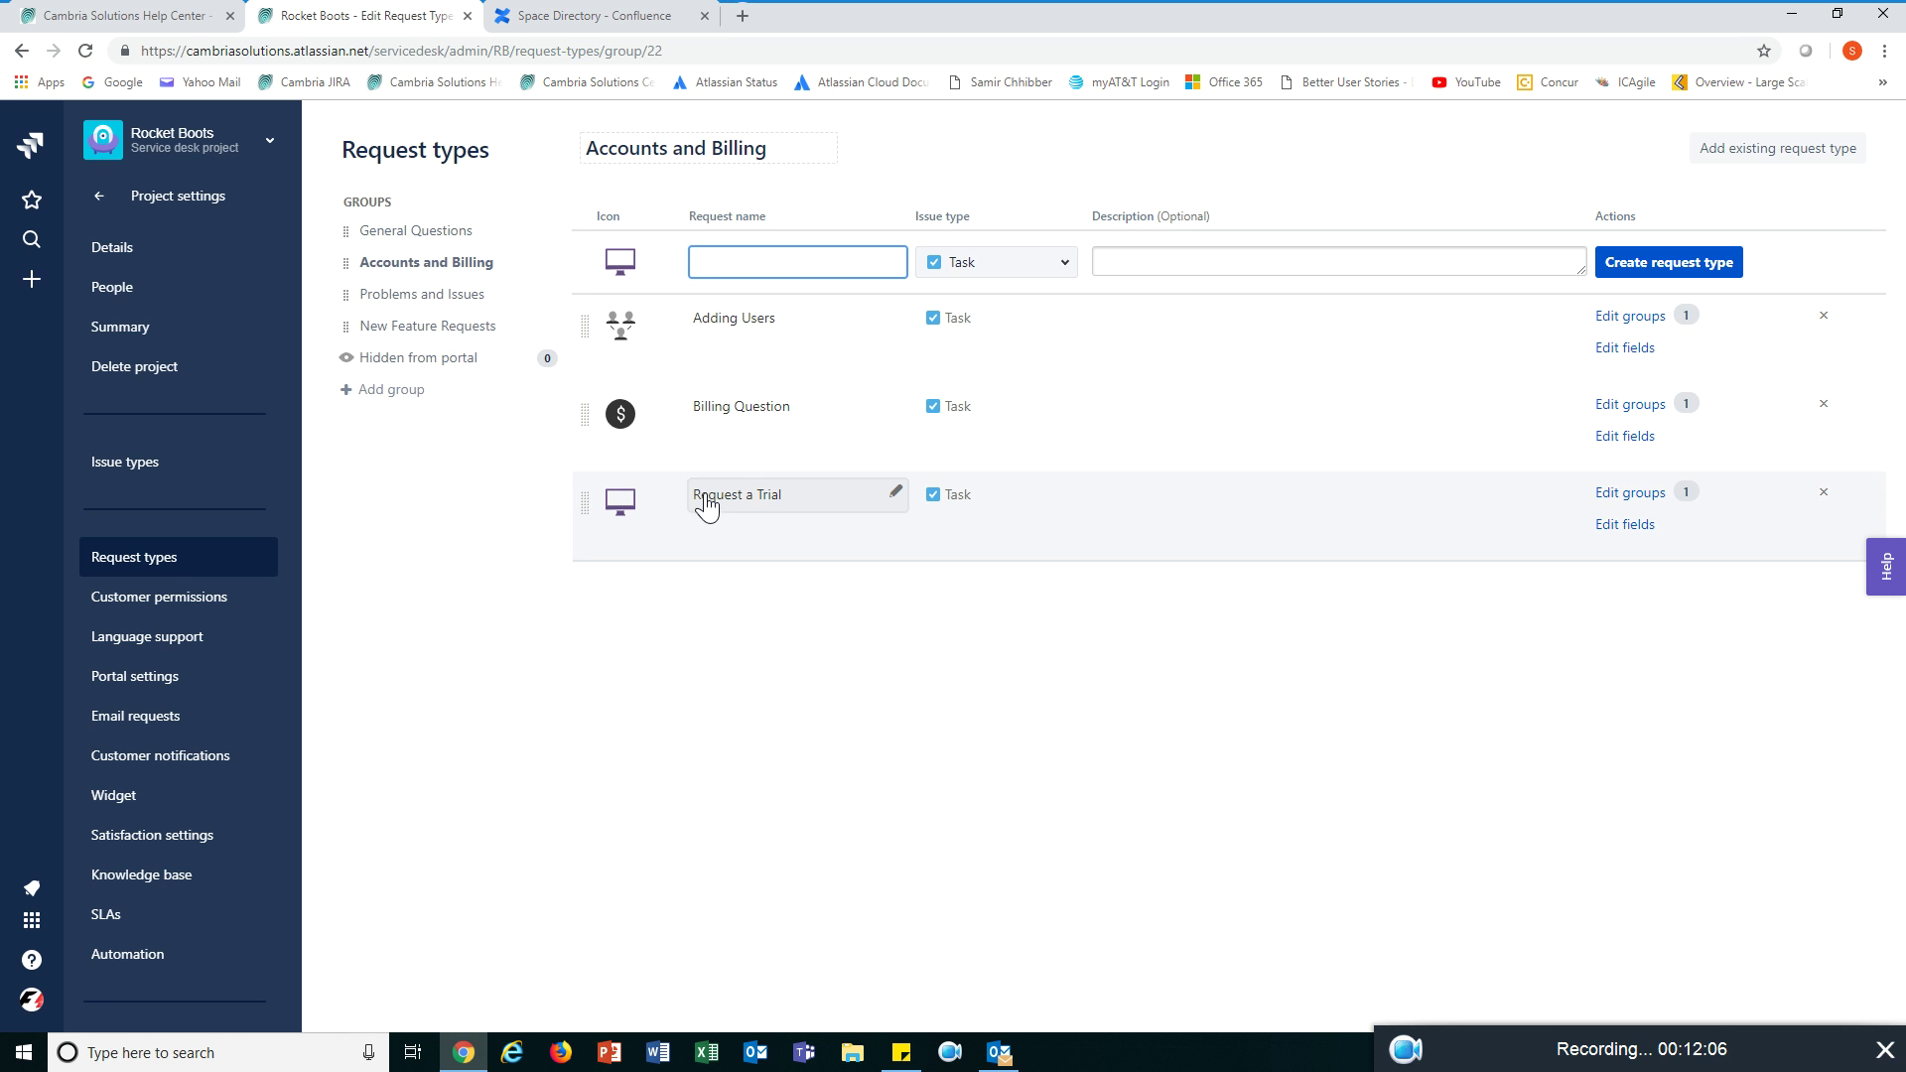
click(437, 299)
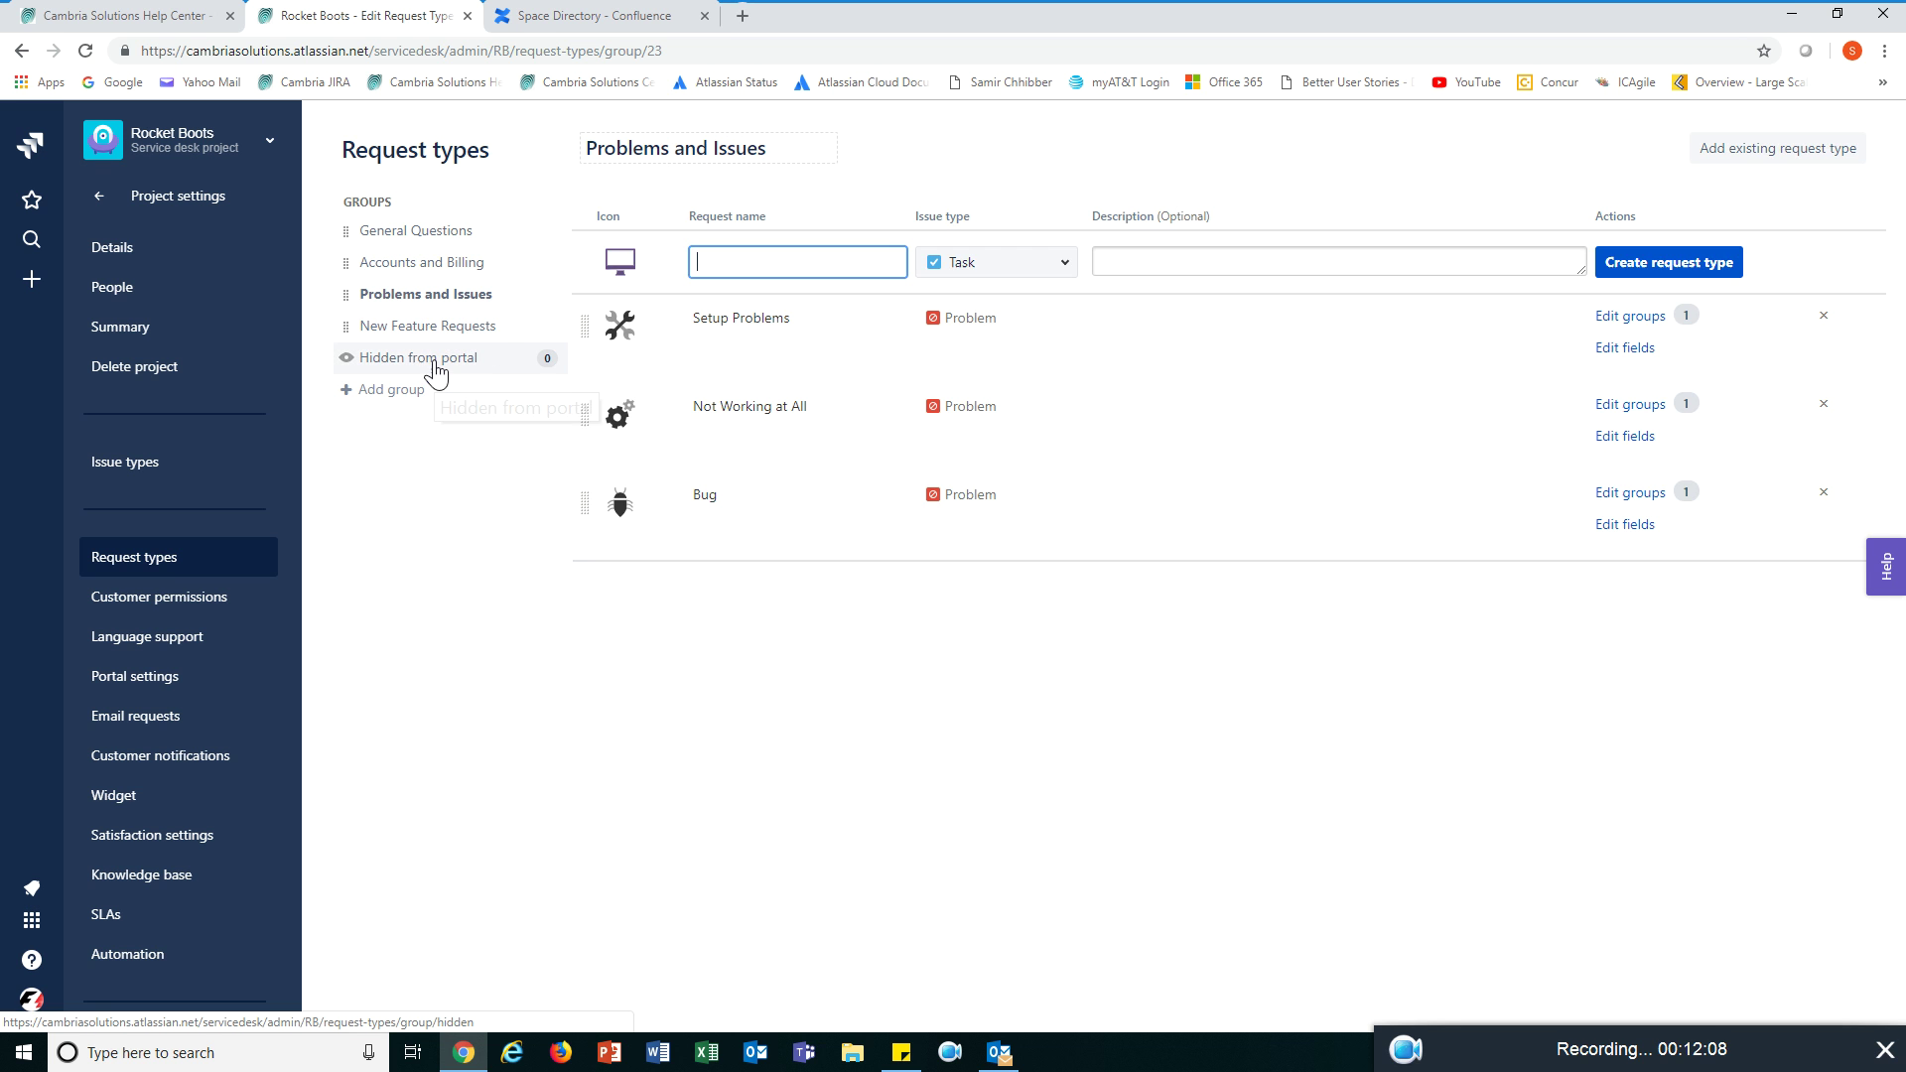
click(430, 330)
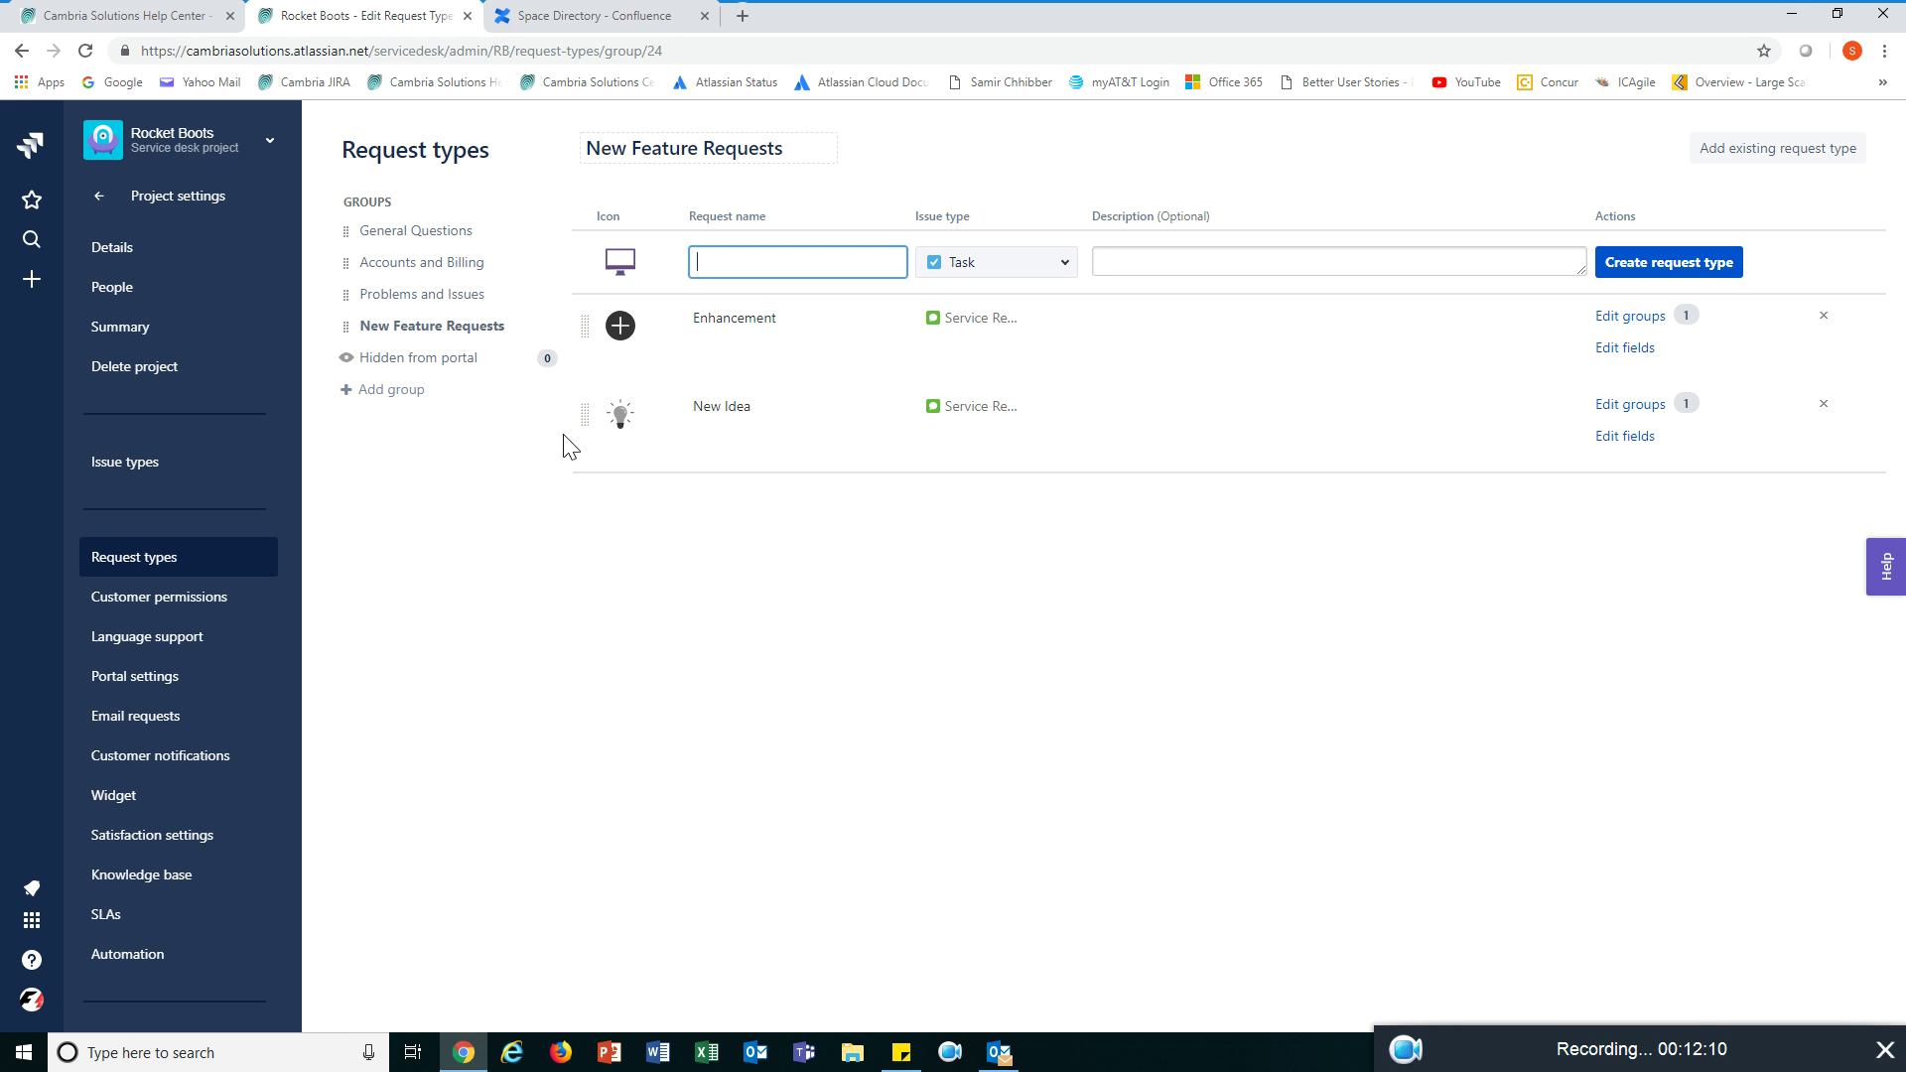
click(129, 18)
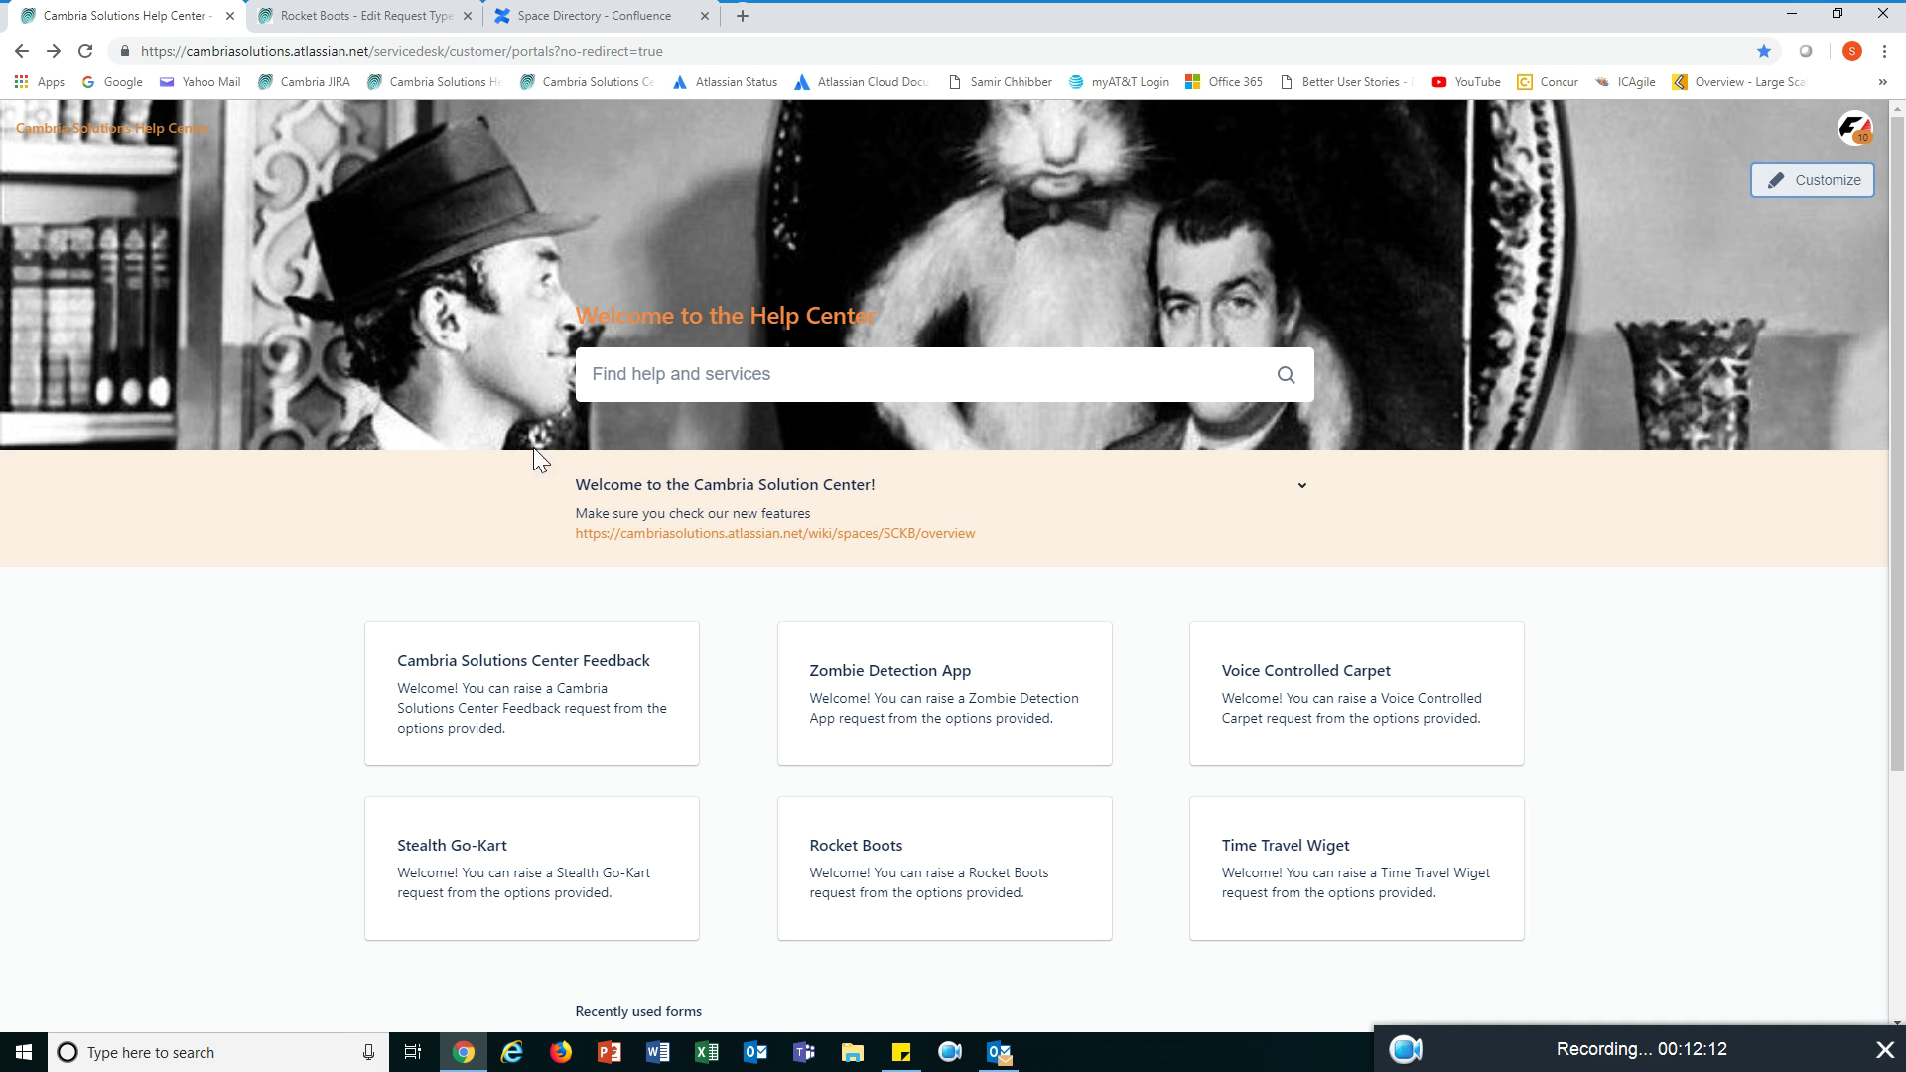
- In the Rocket Boots portal, choose Accounts and Billing and list its three request options
click(903, 883)
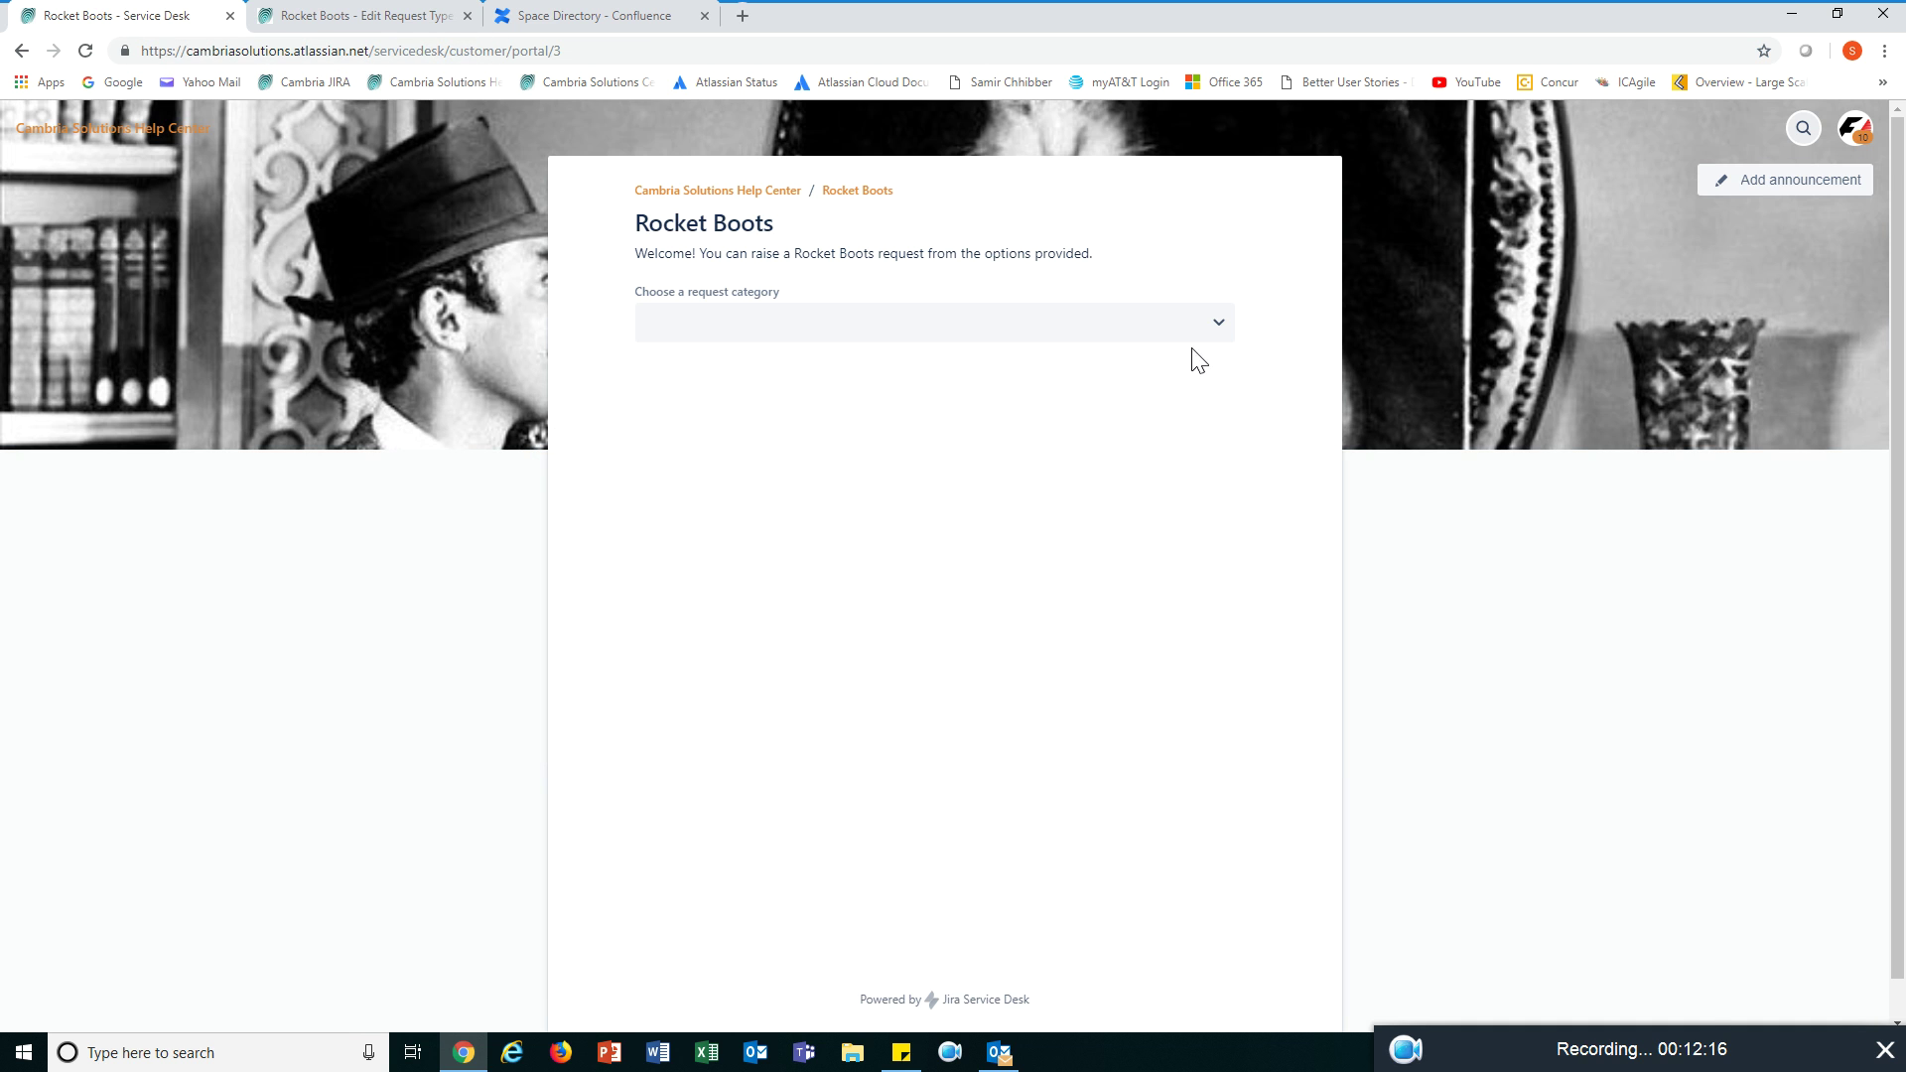
click(1215, 331)
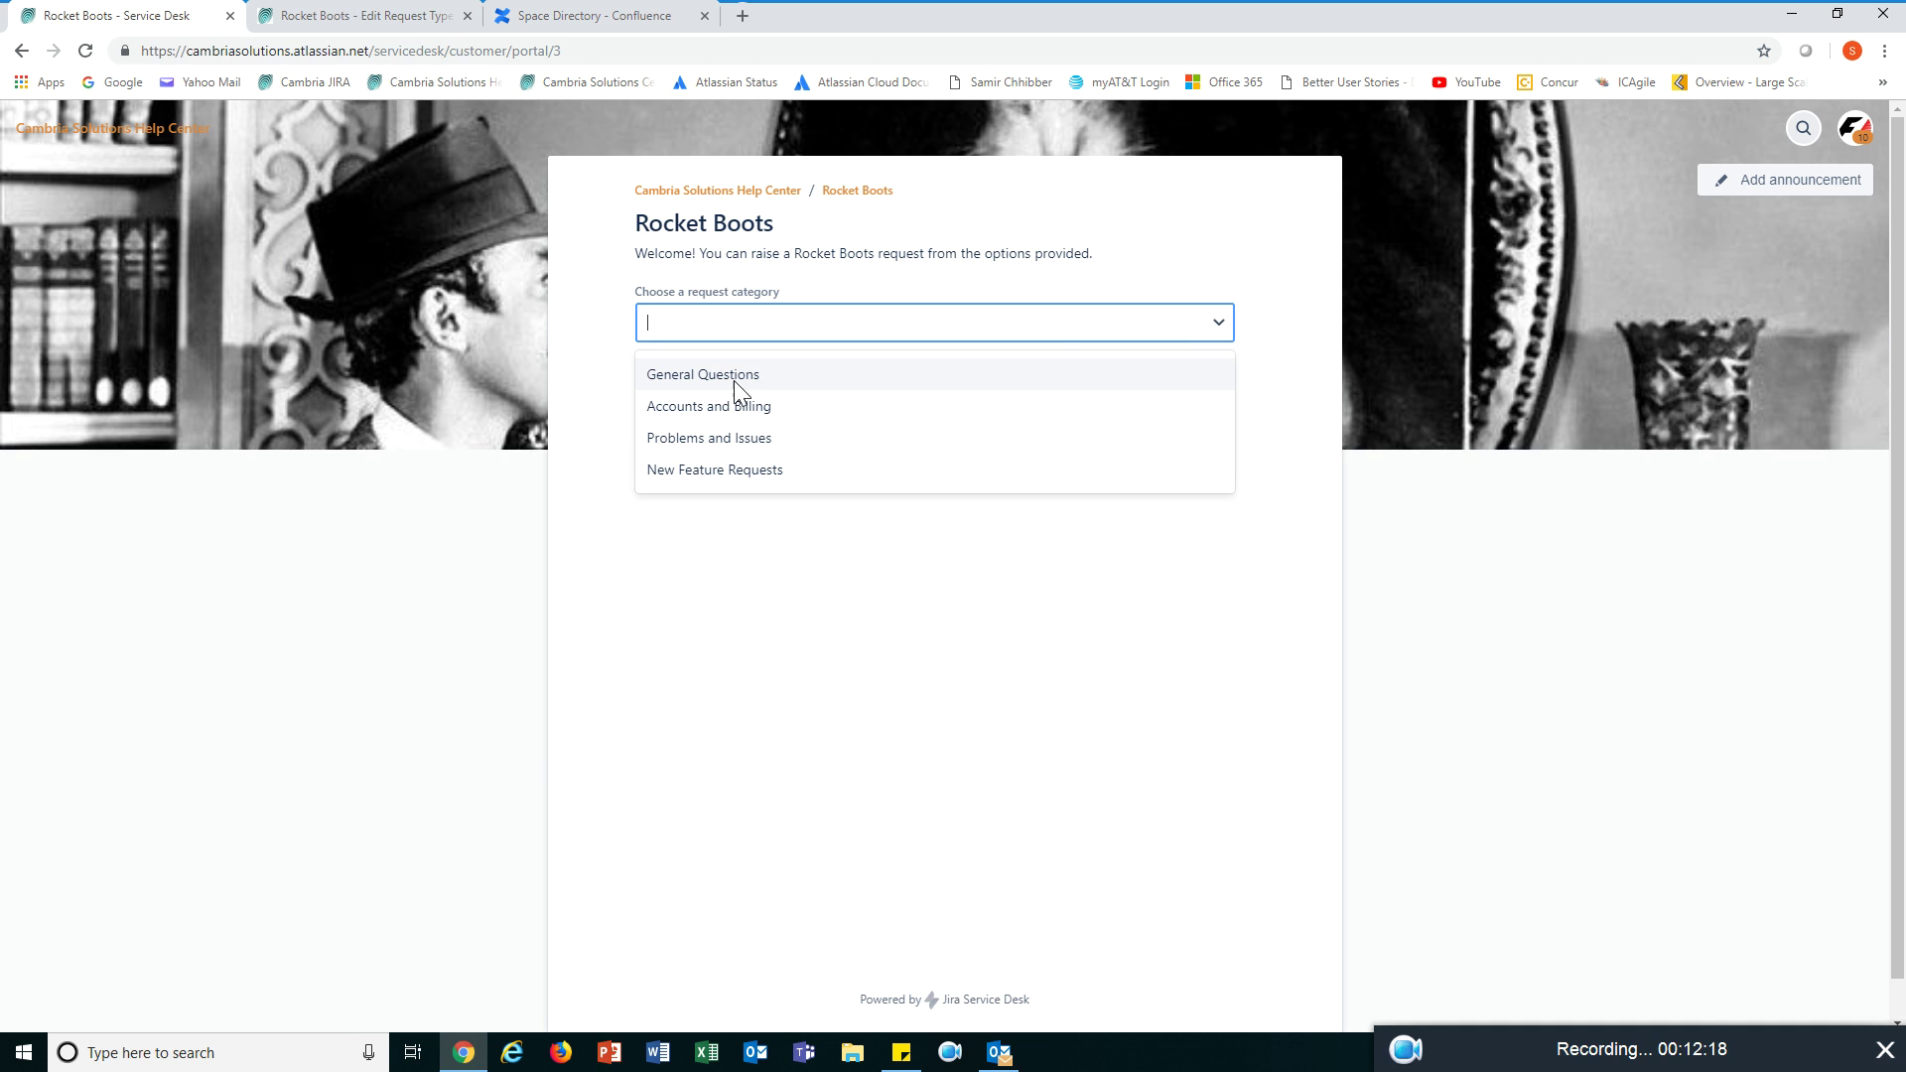
click(723, 413)
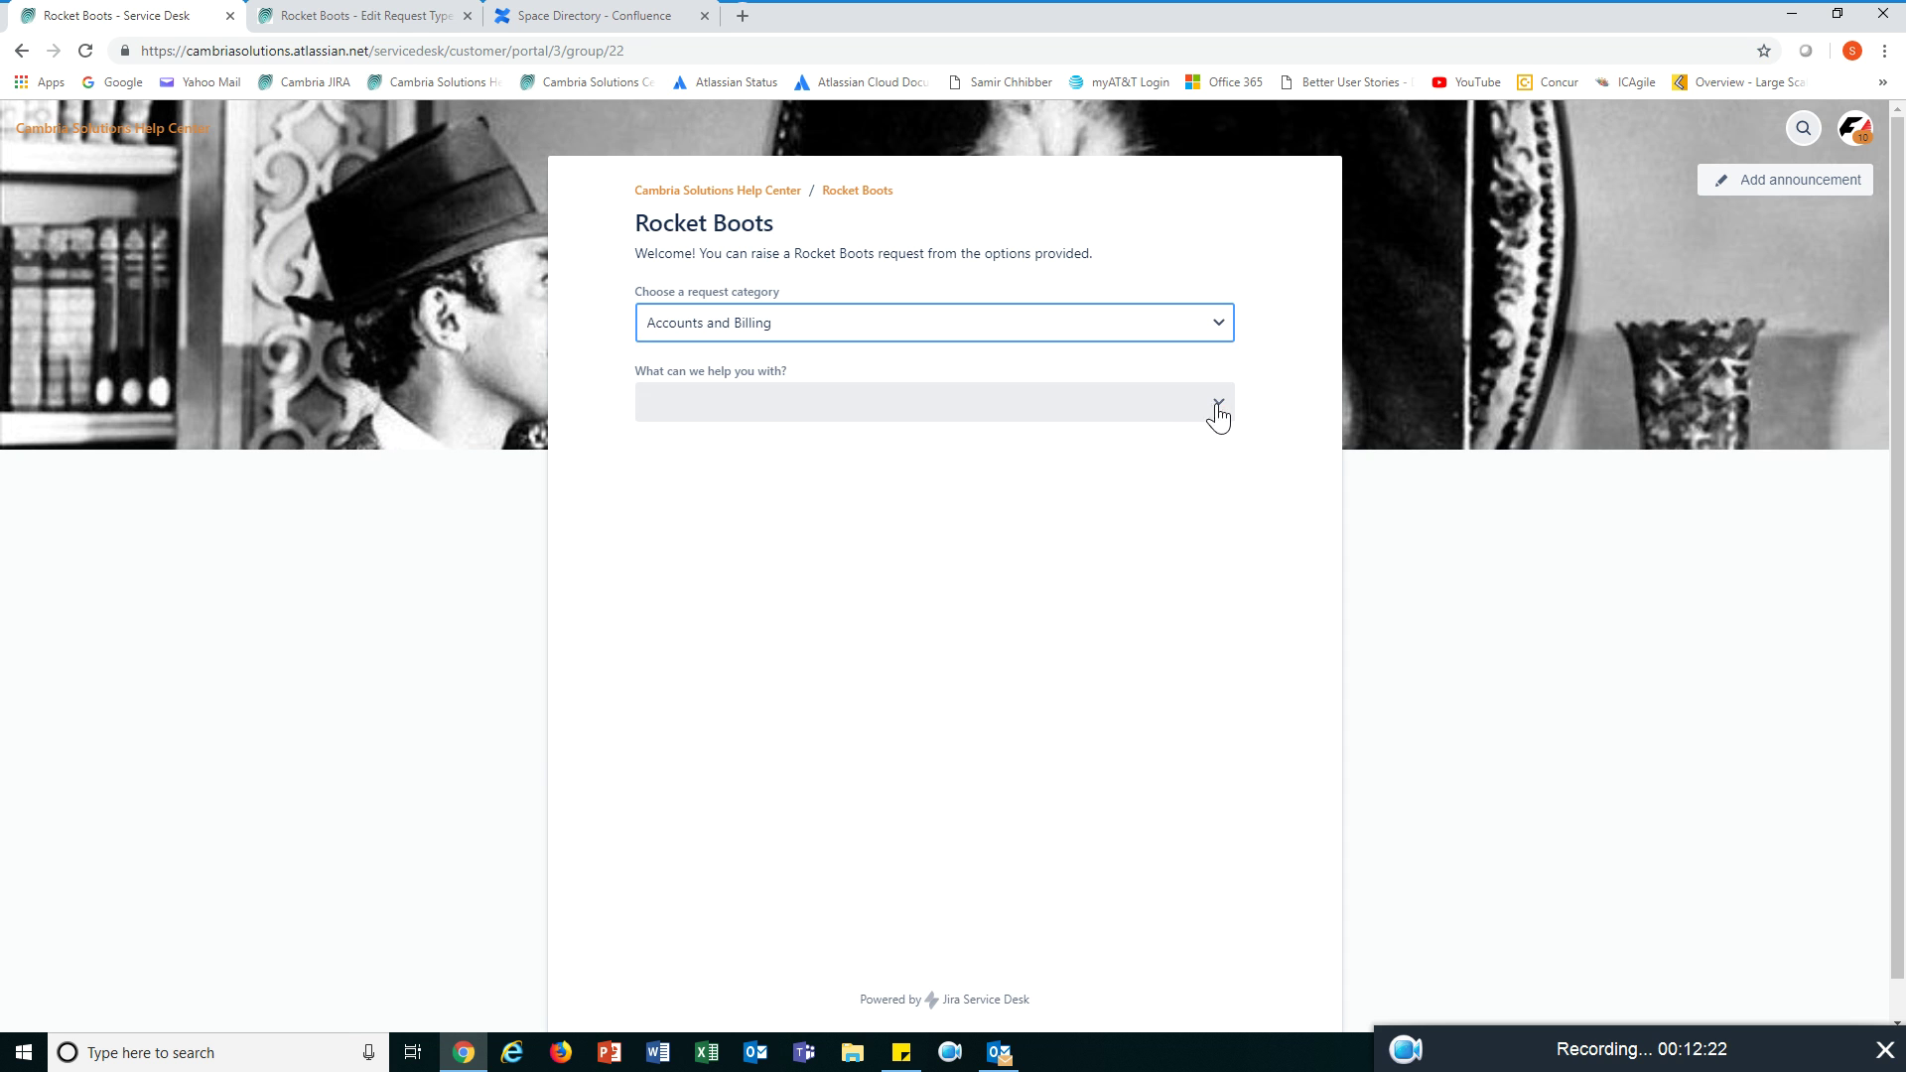
click(1213, 409)
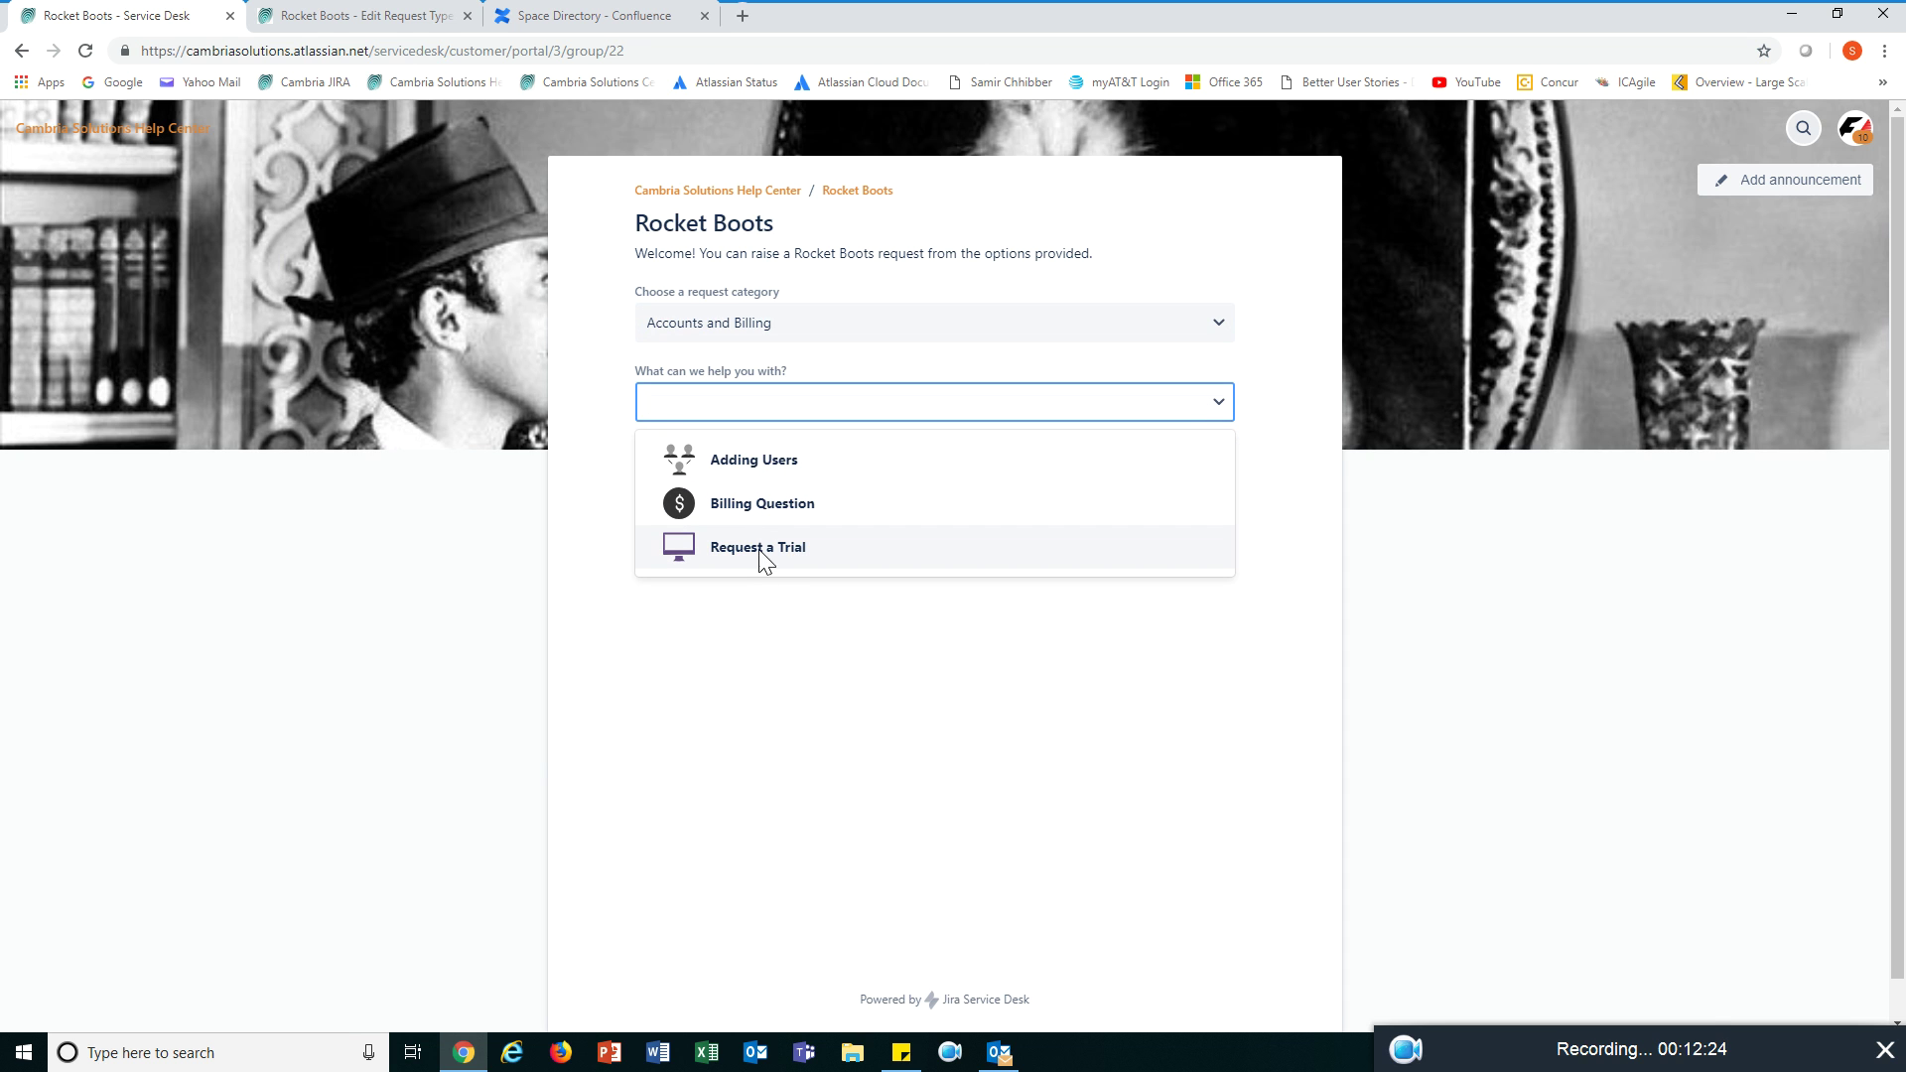
click(367, 25)
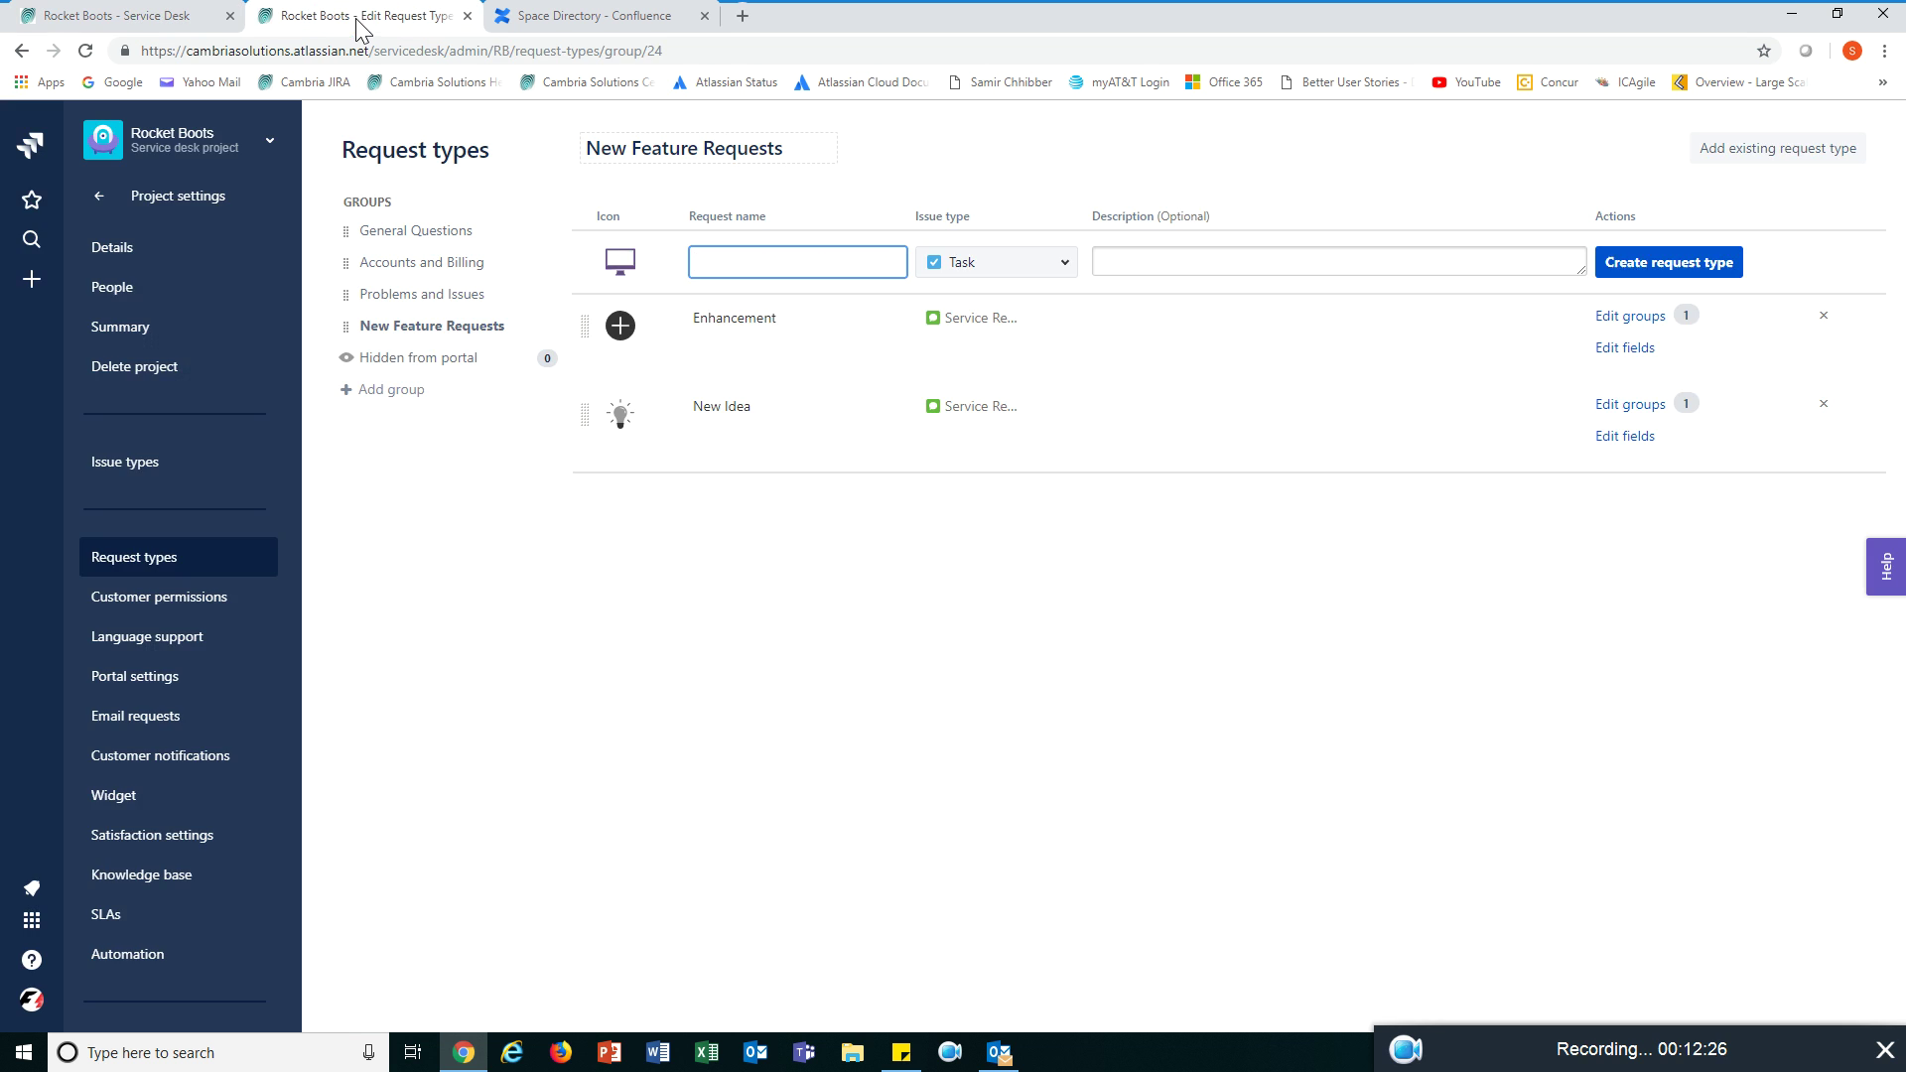
- Check the Accounts and Billing request types, then view Rocket Boots' Customer permissions
click(423, 260)
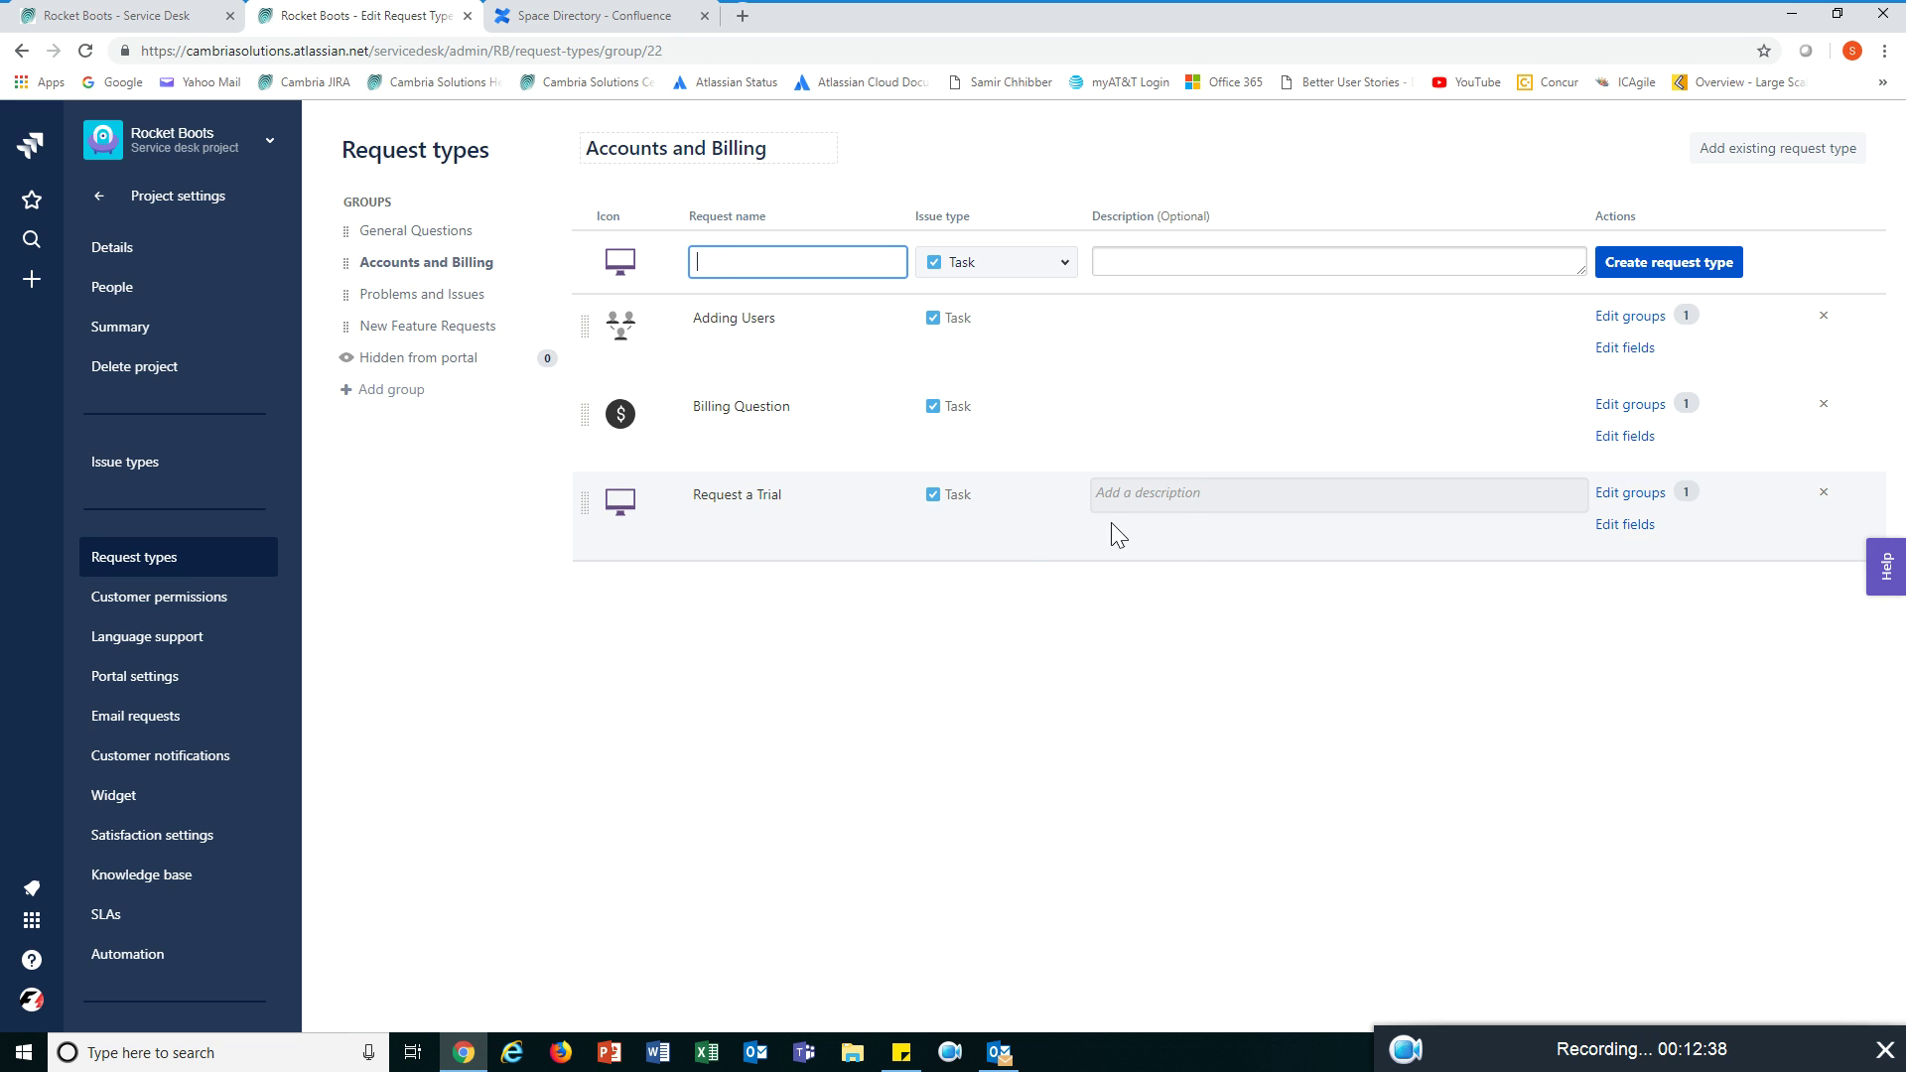
click(204, 612)
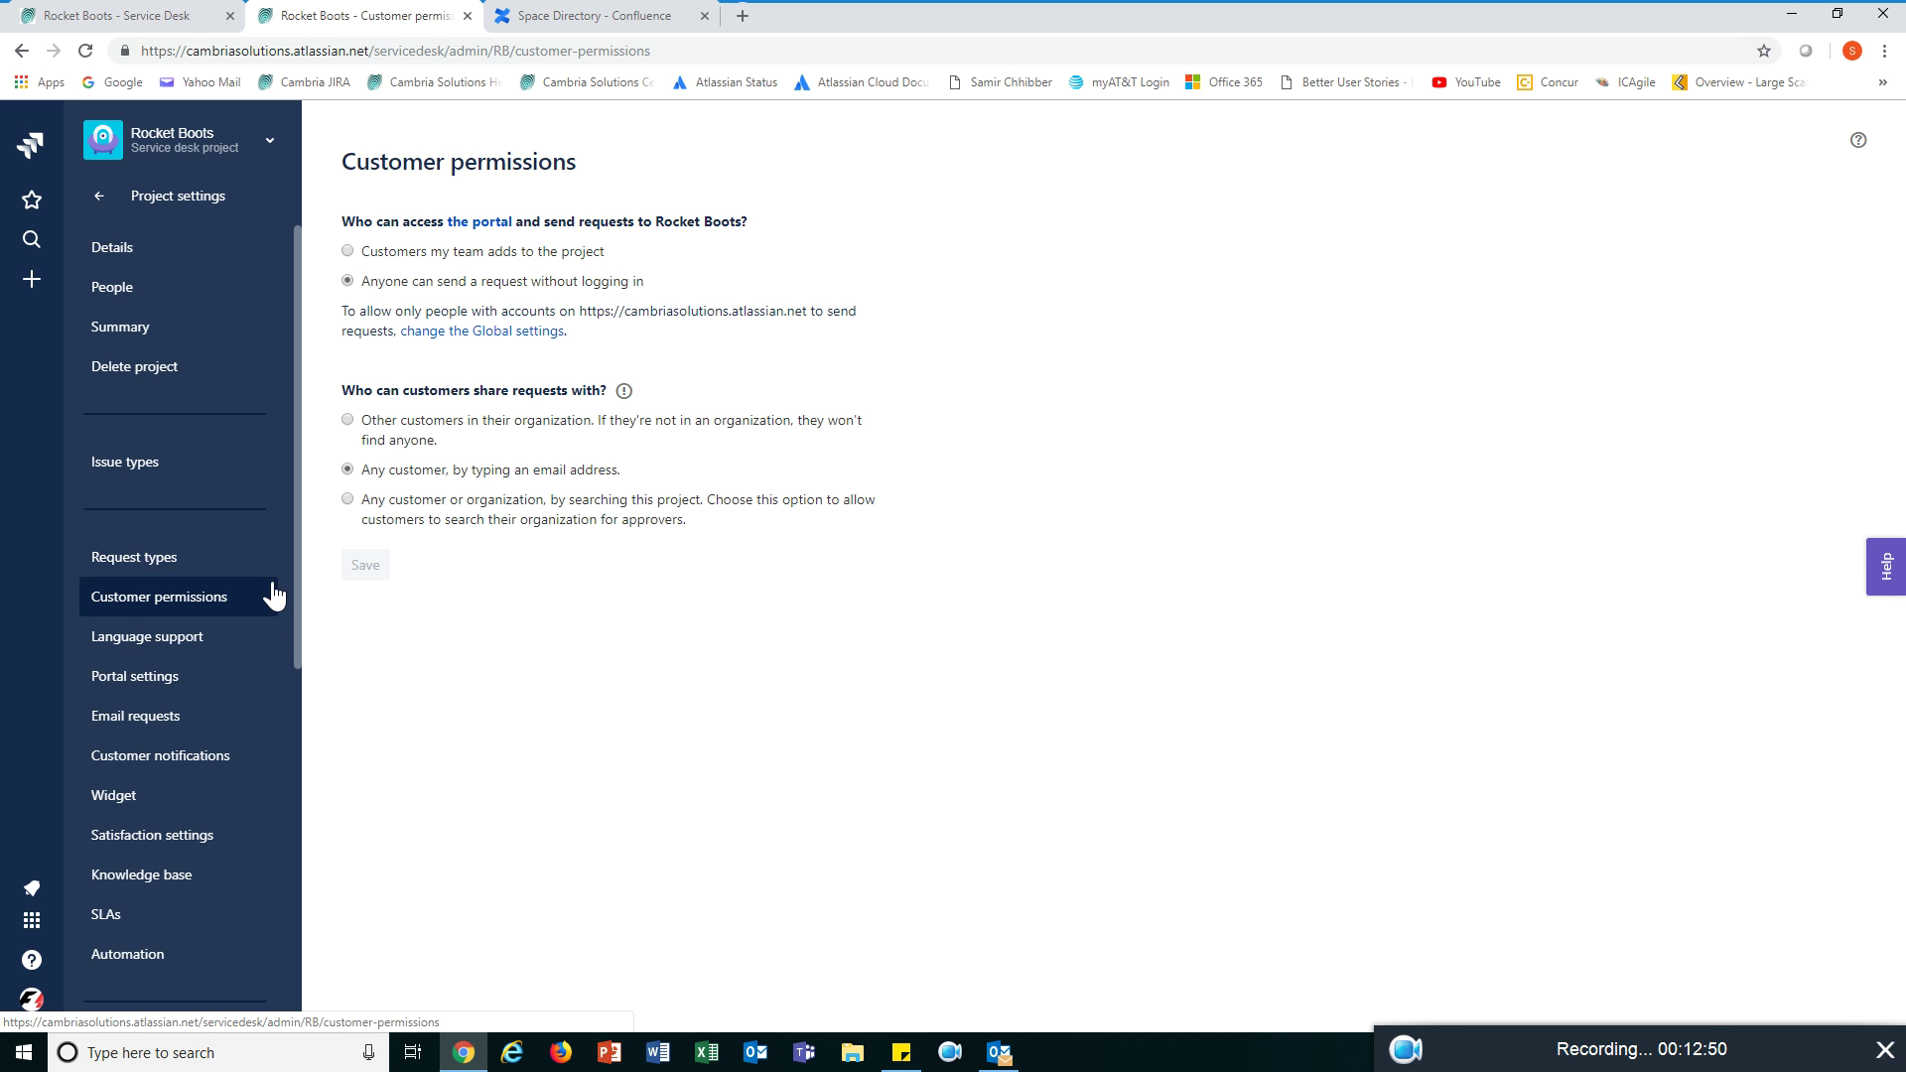
- Check Rocket Boots' Portal settings and Email requests, then view Customer notifications like Customer invited and Request created
click(187, 679)
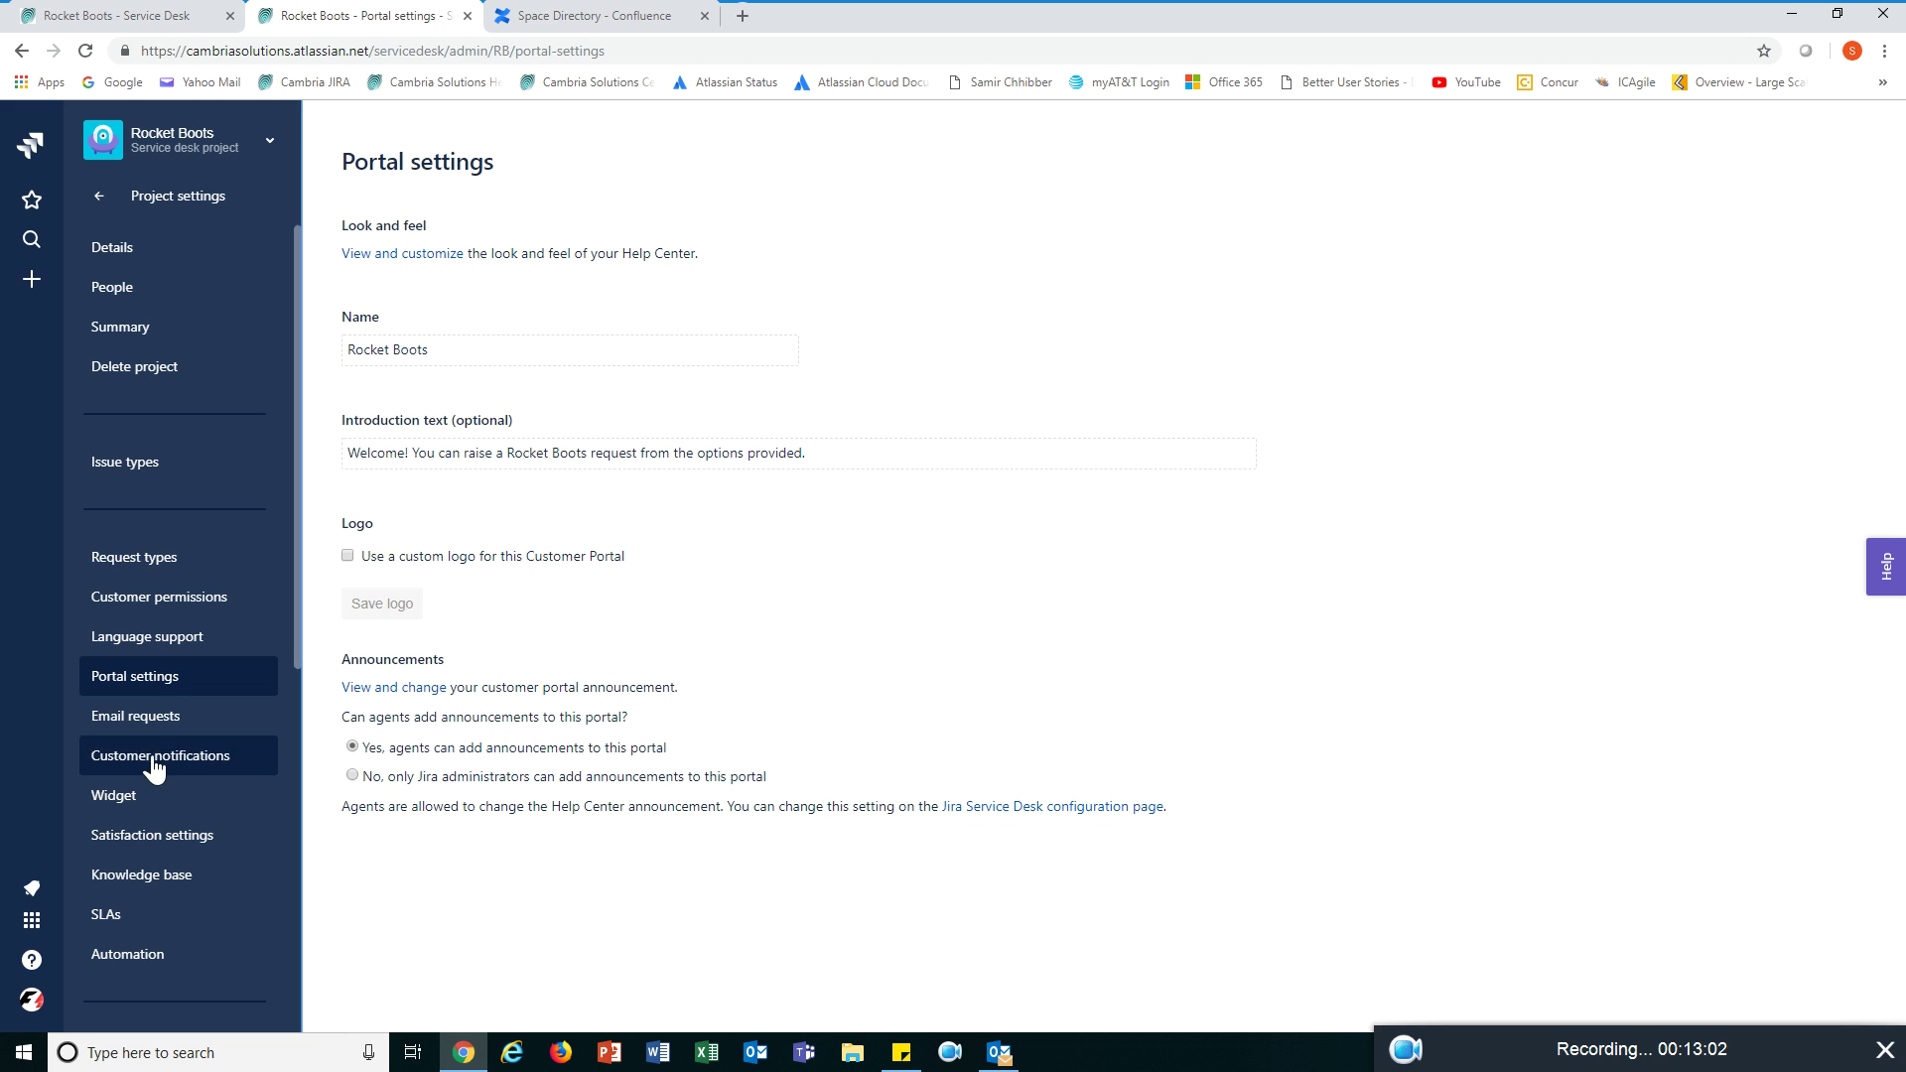
click(139, 718)
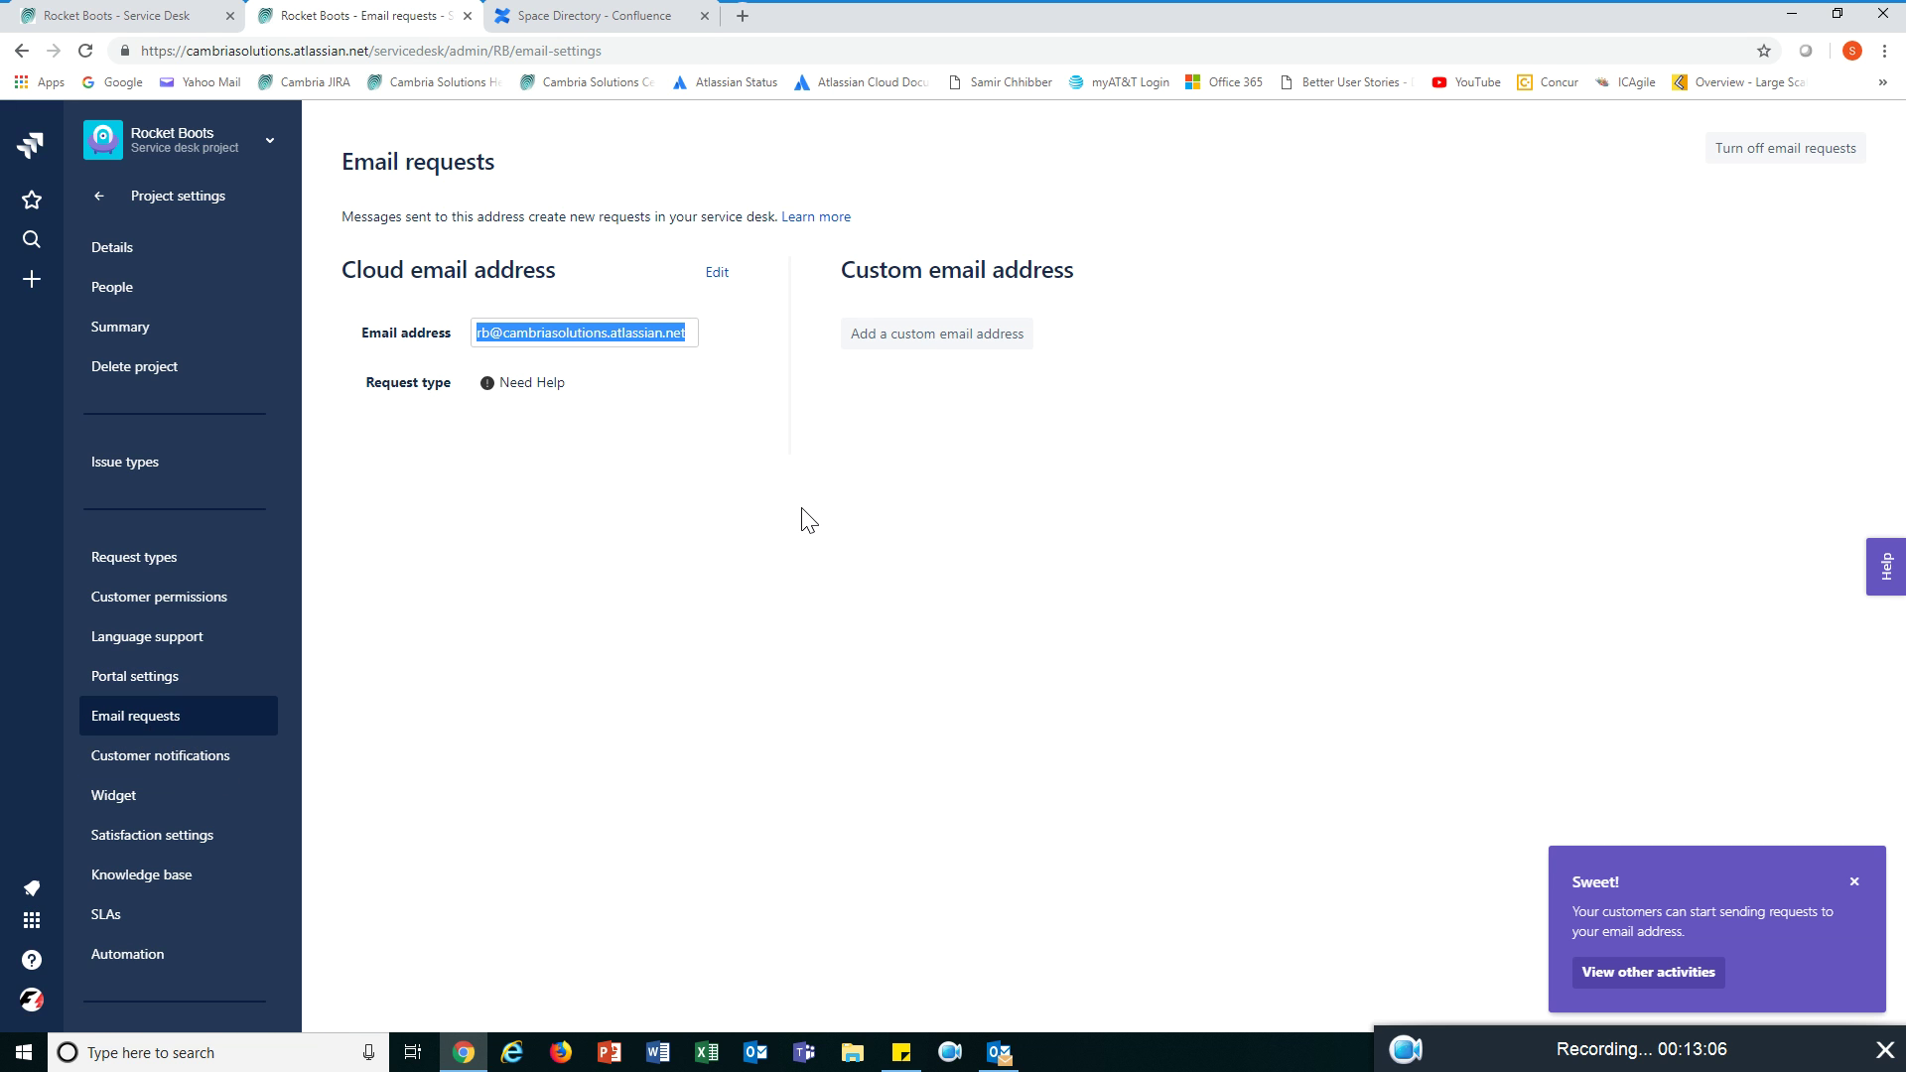
click(1855, 883)
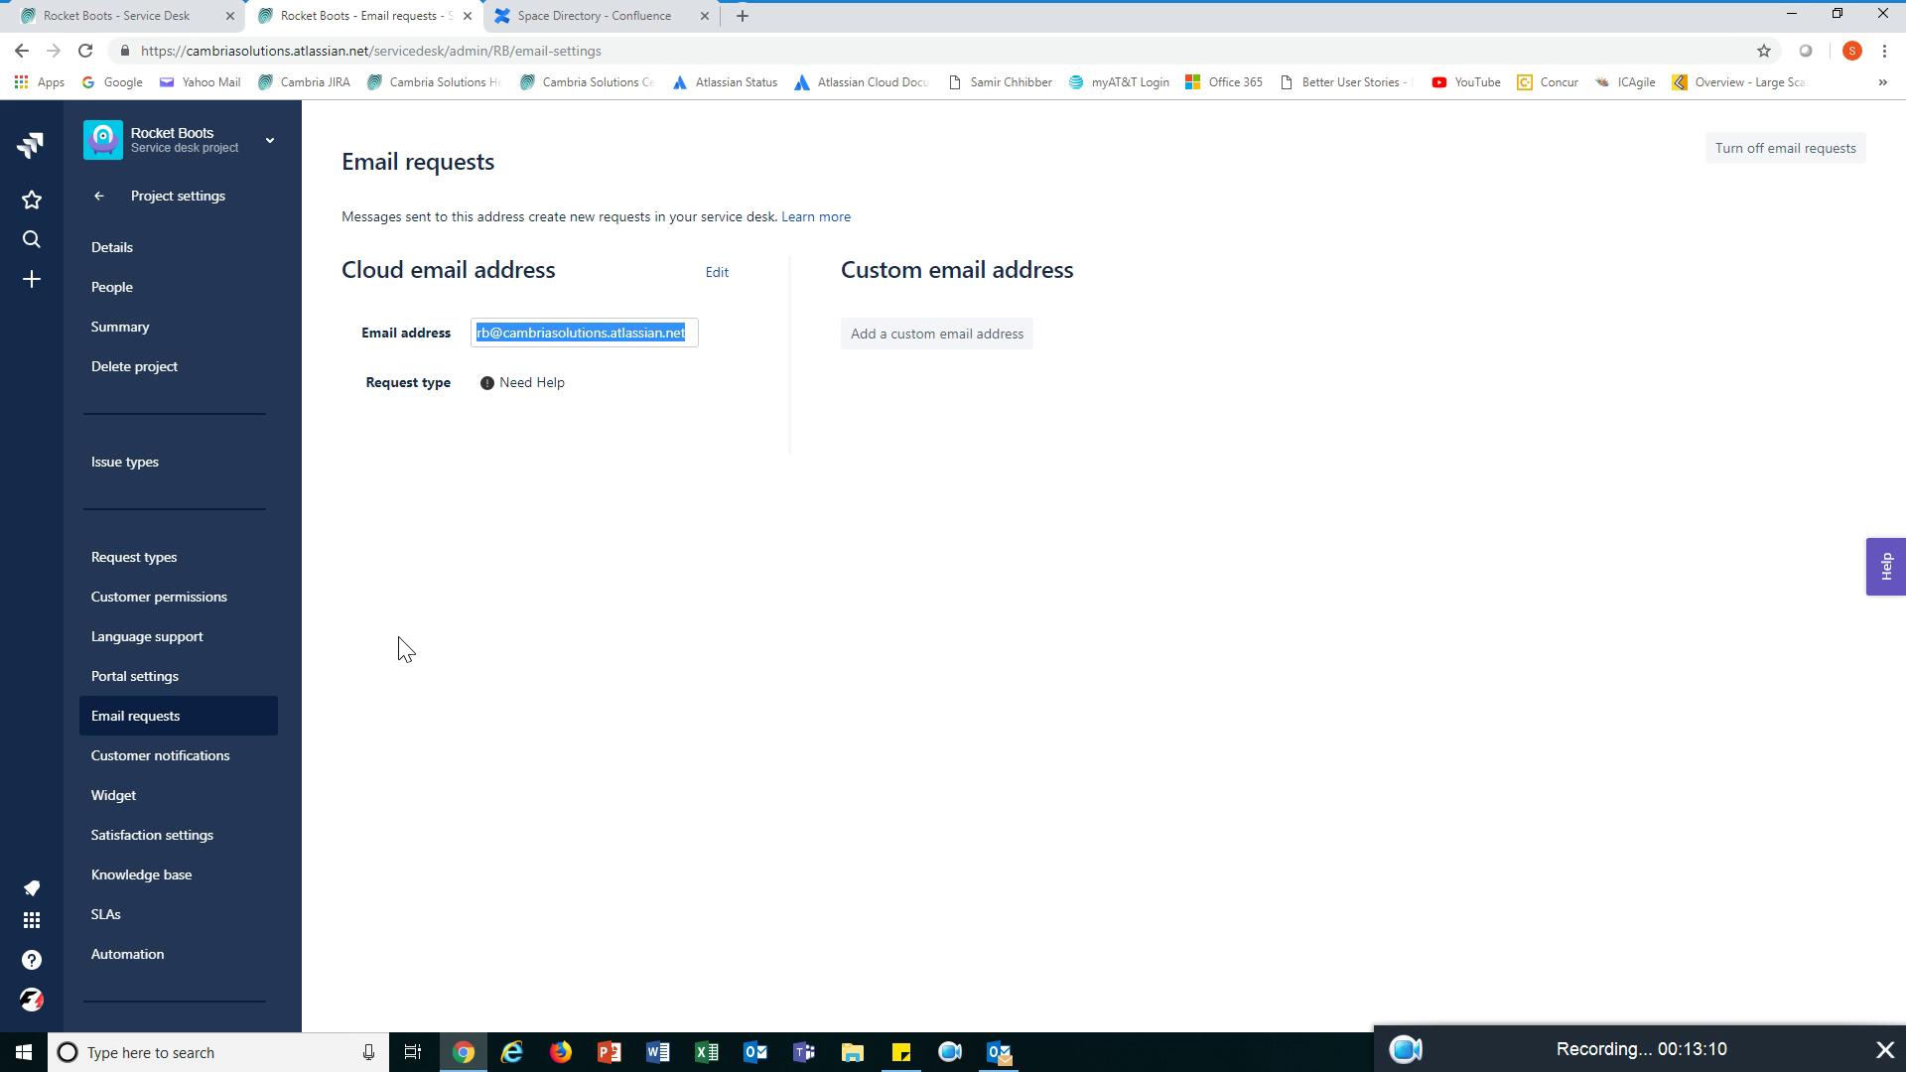
click(216, 772)
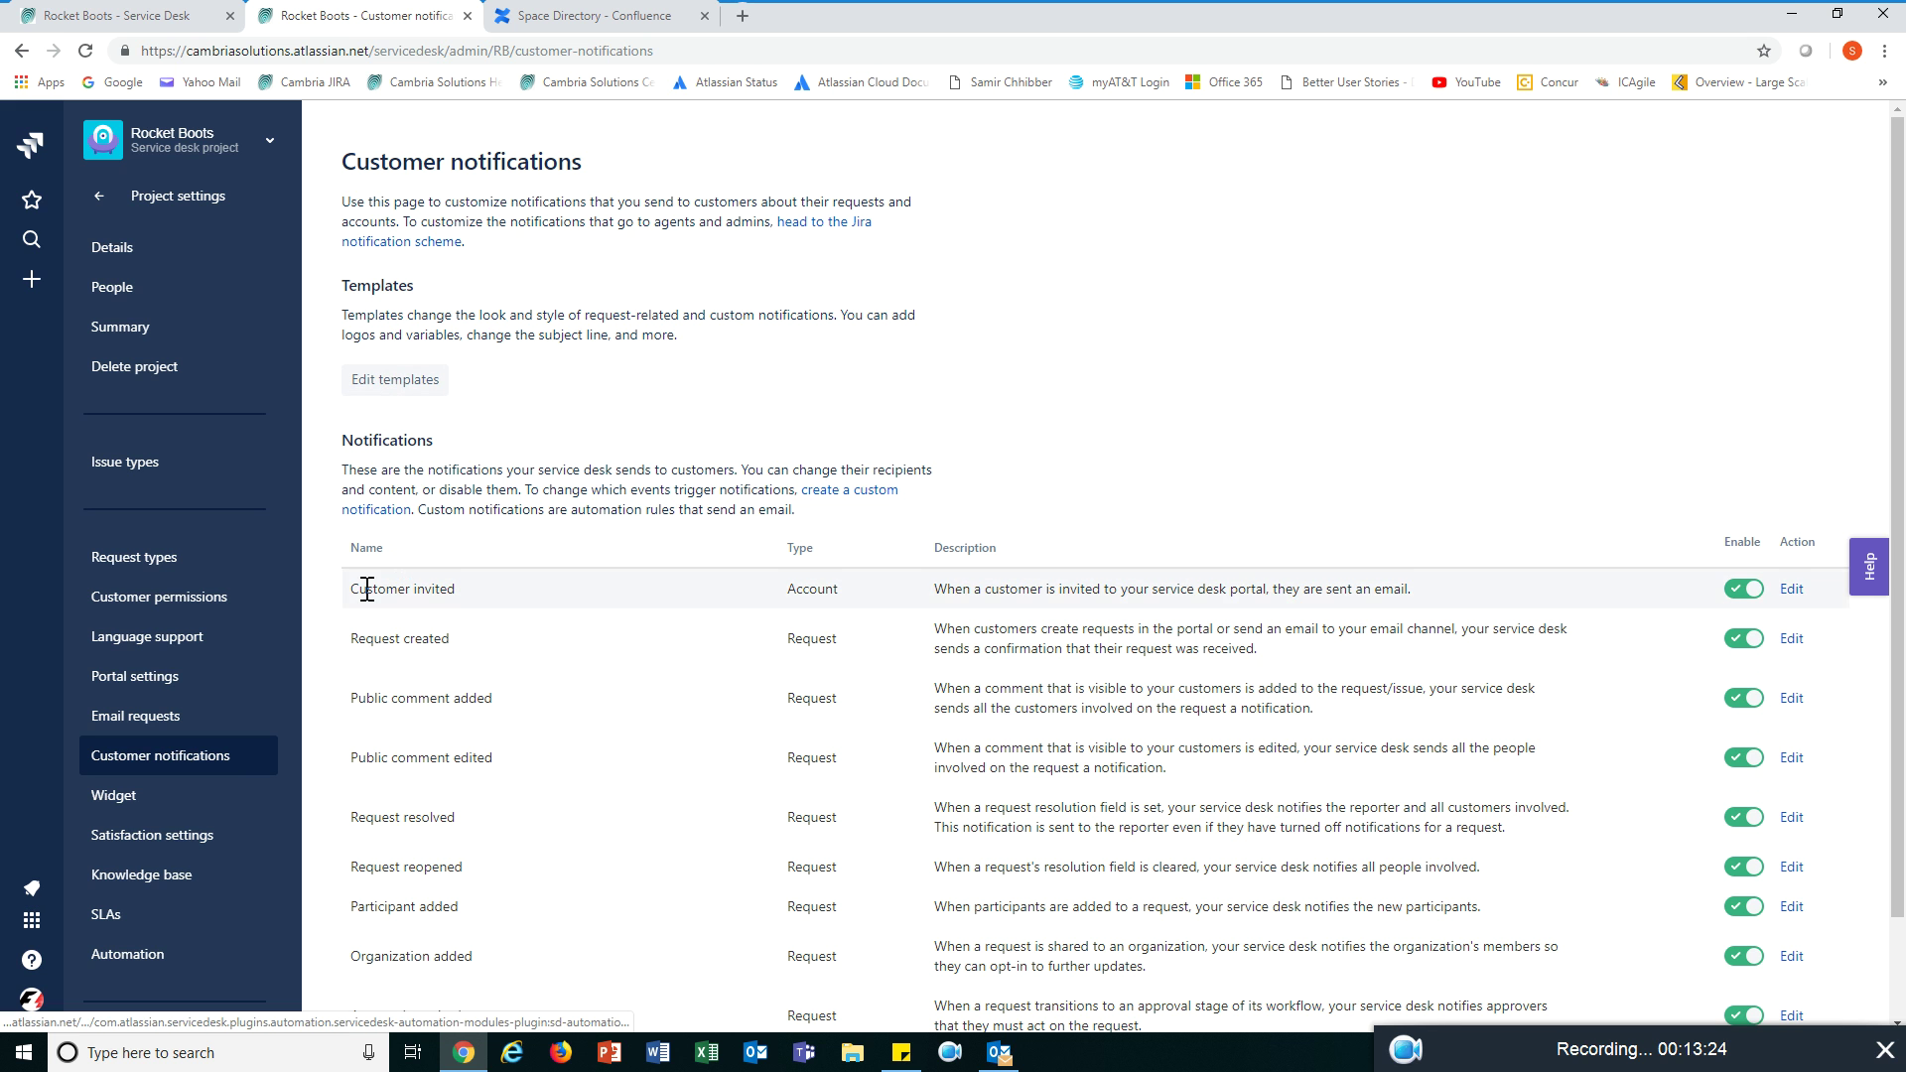
- Check the Widget and Satisfaction settings, then view the Knowledge base page linked to Rocket Boots Confluence
scroll(397, 716, down, 1)
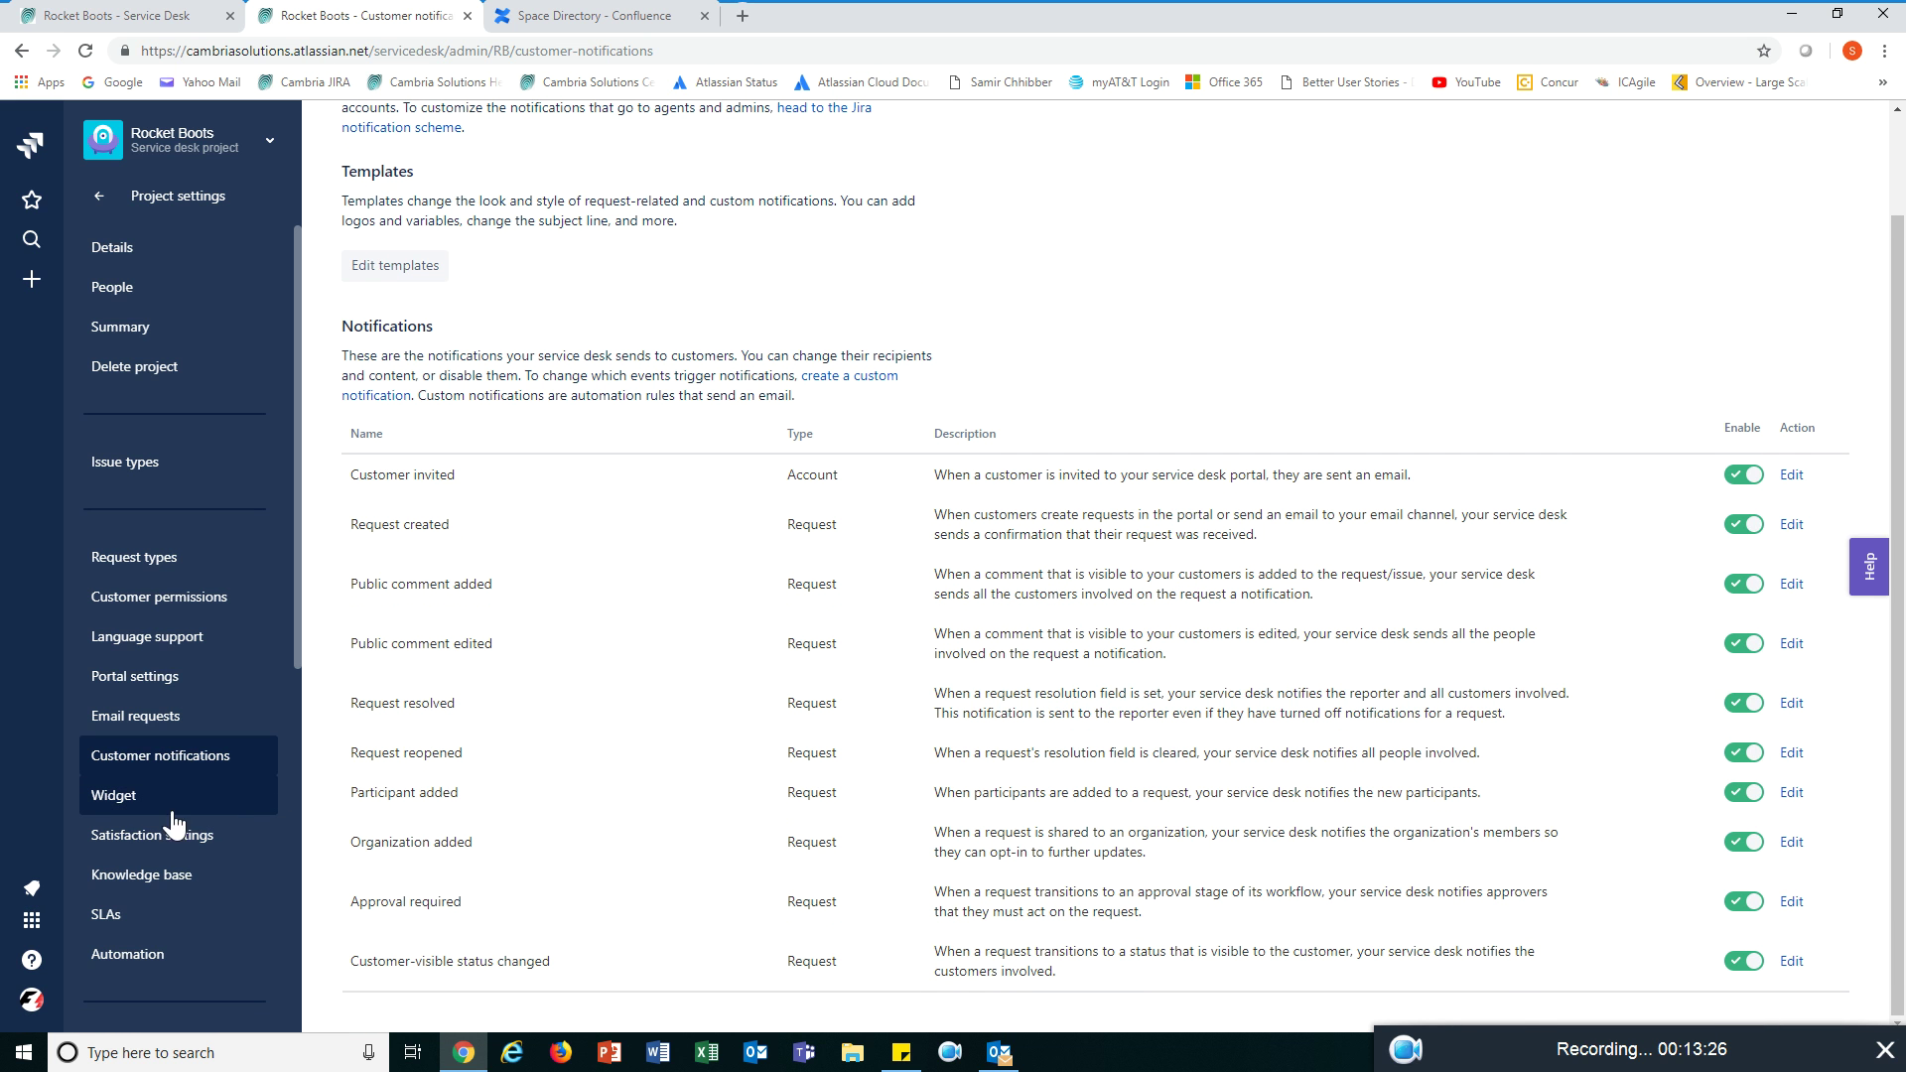
click(119, 806)
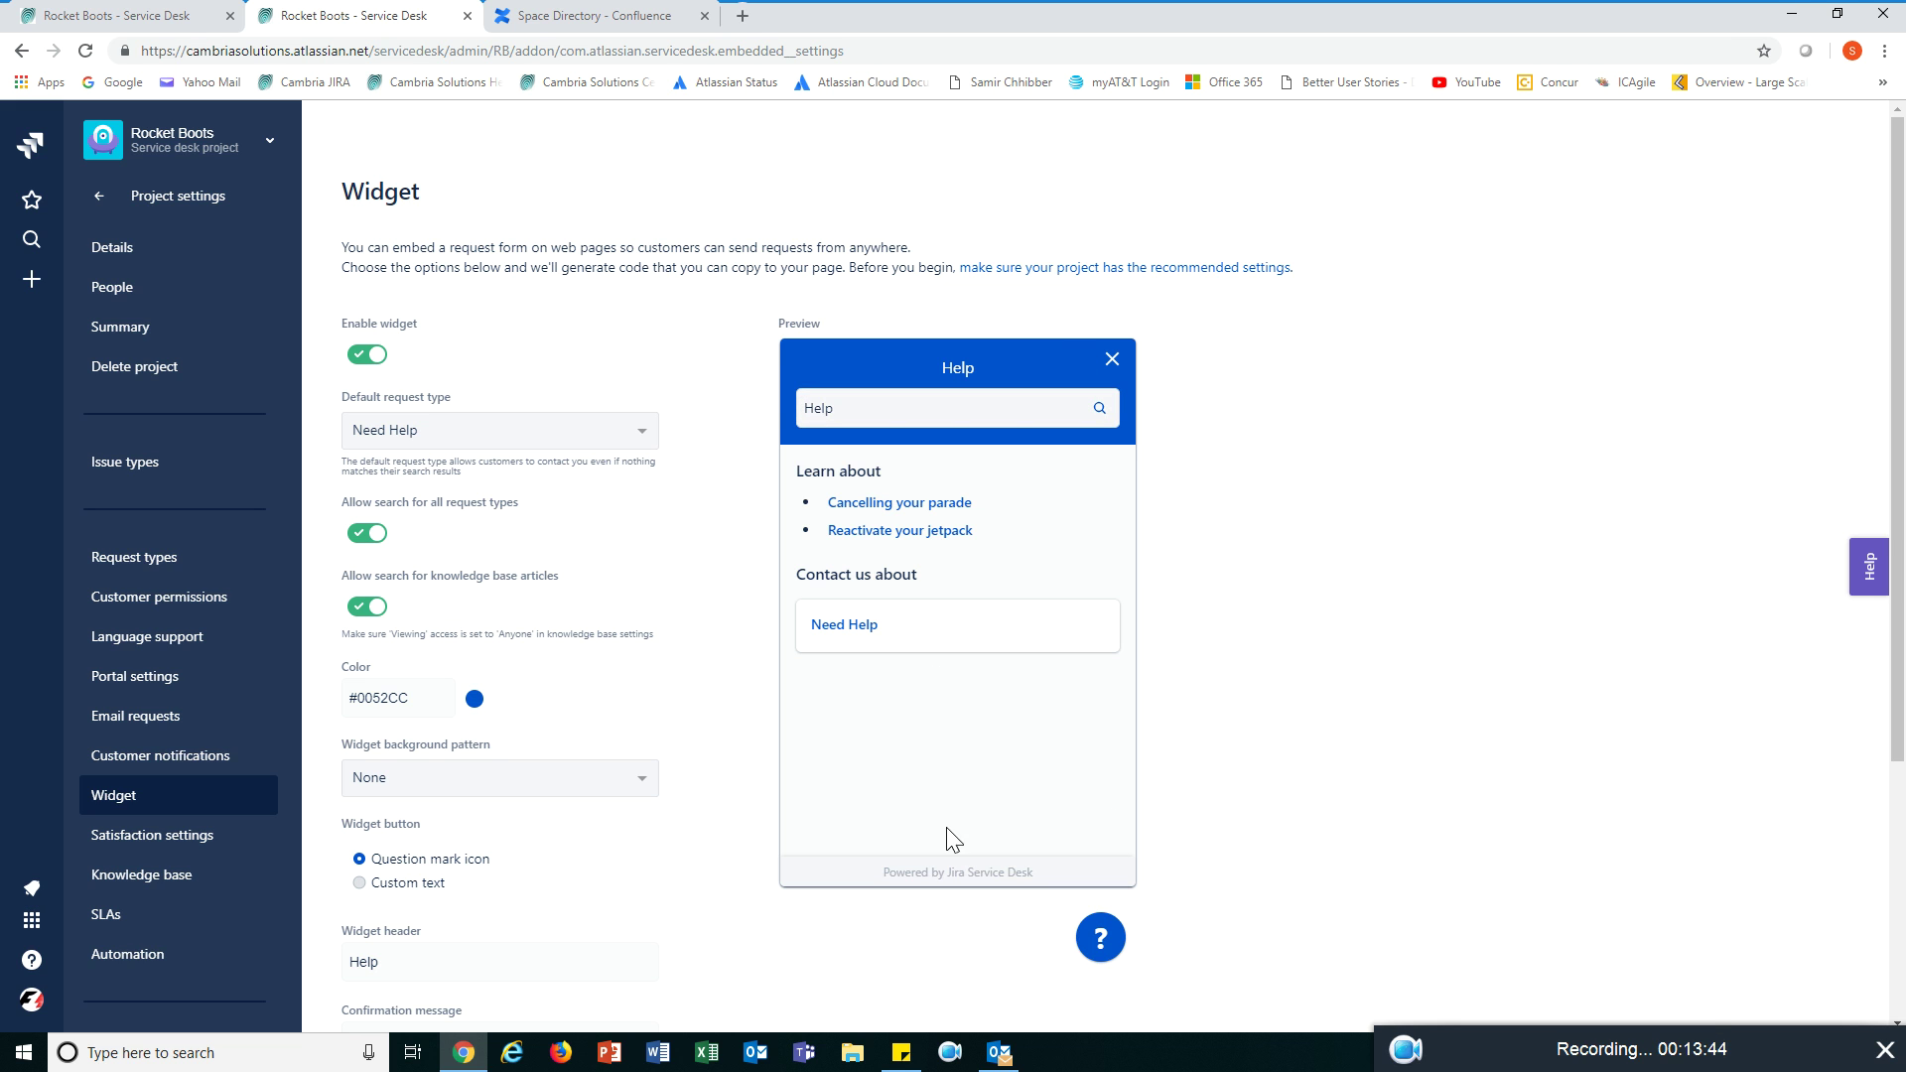
click(188, 835)
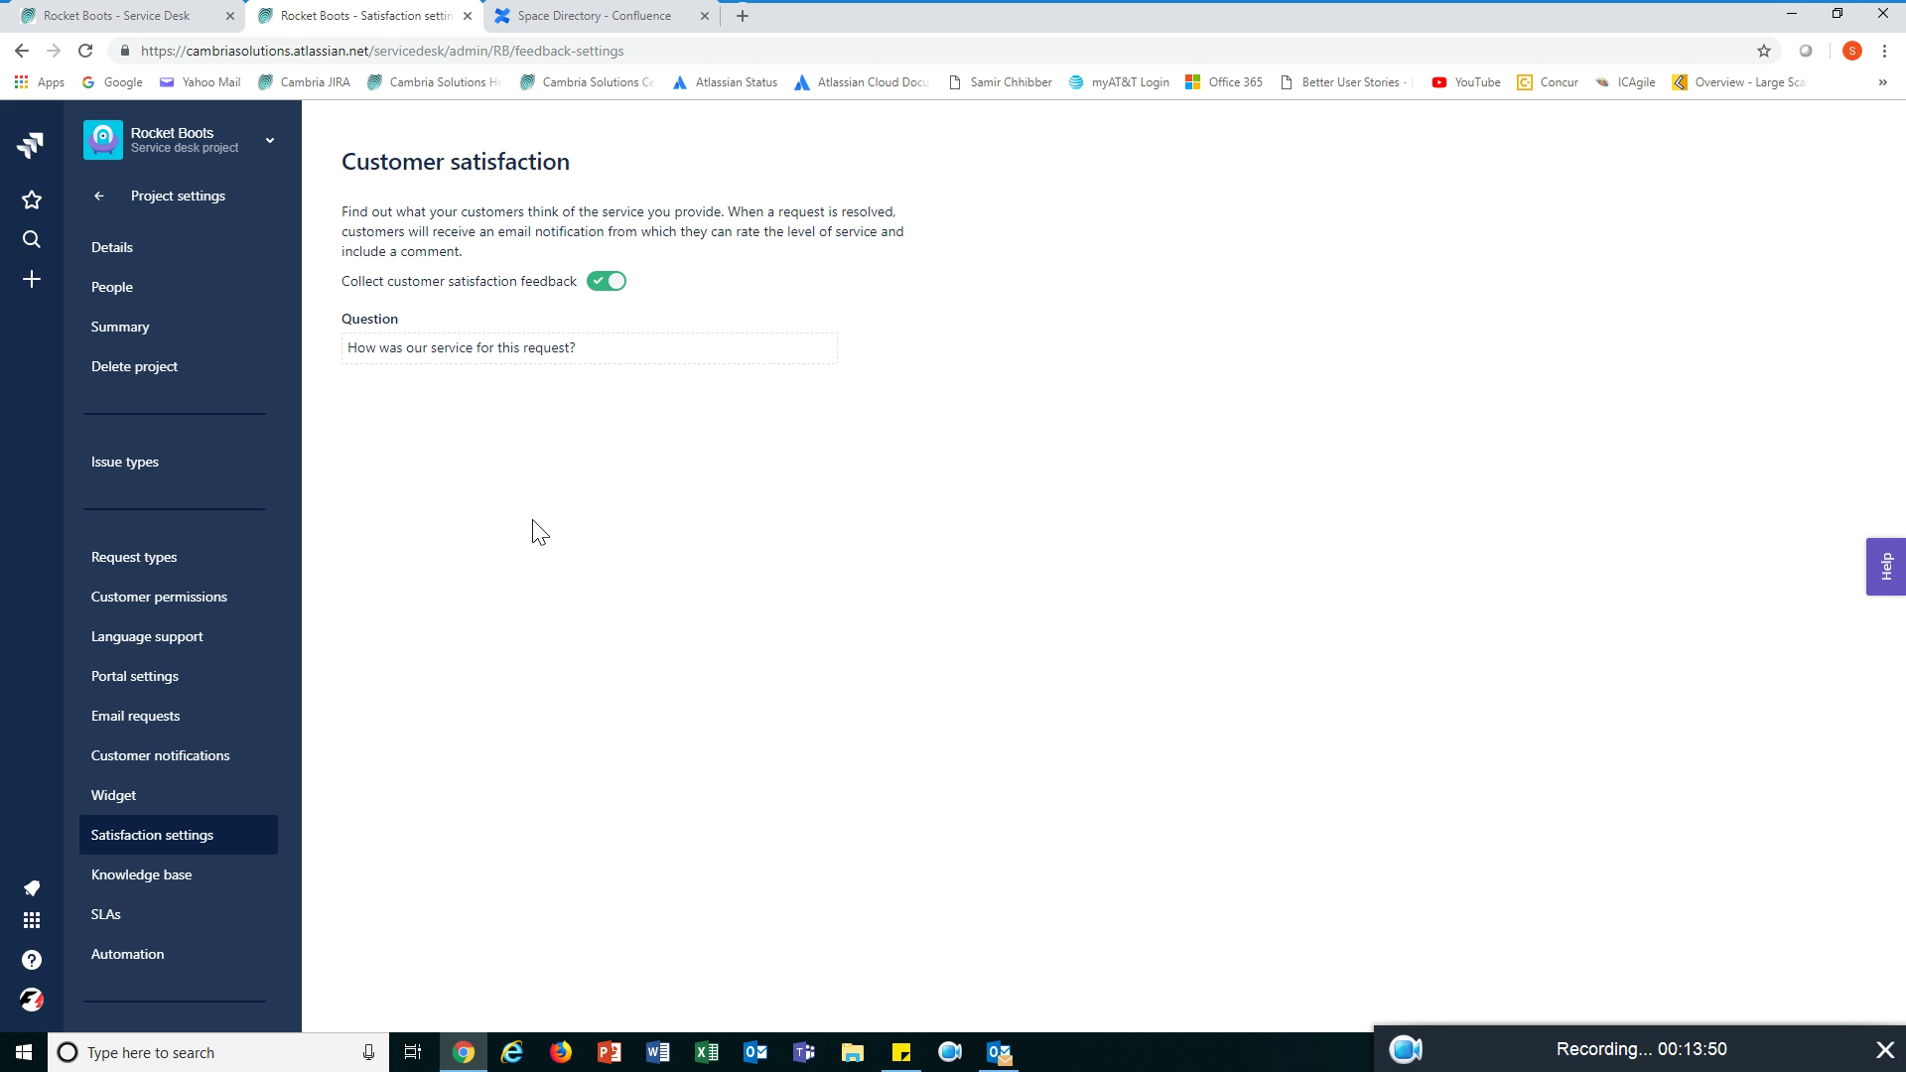
click(193, 878)
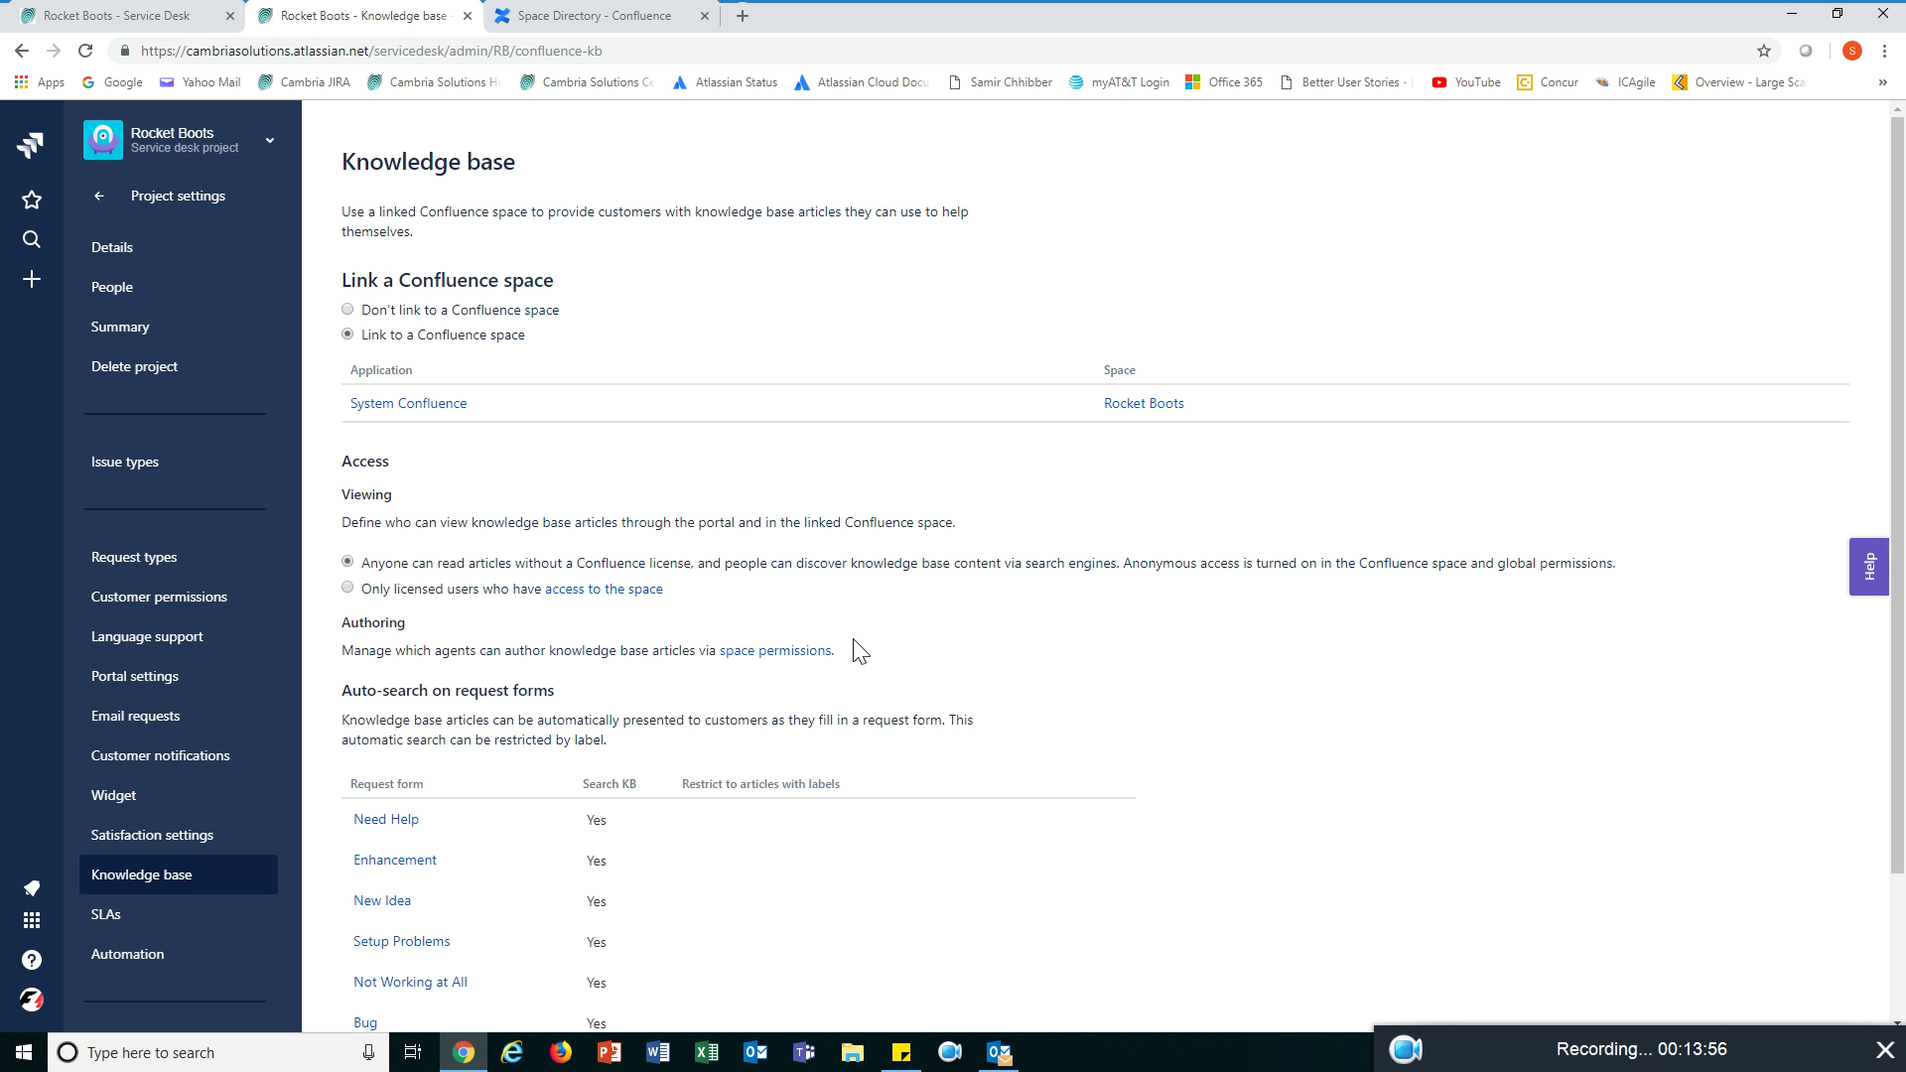
- Scroll the Knowledge base settings, then view the SLAs with Time to resolution 1h and 4h goals
scroll(860, 651, down, 1)
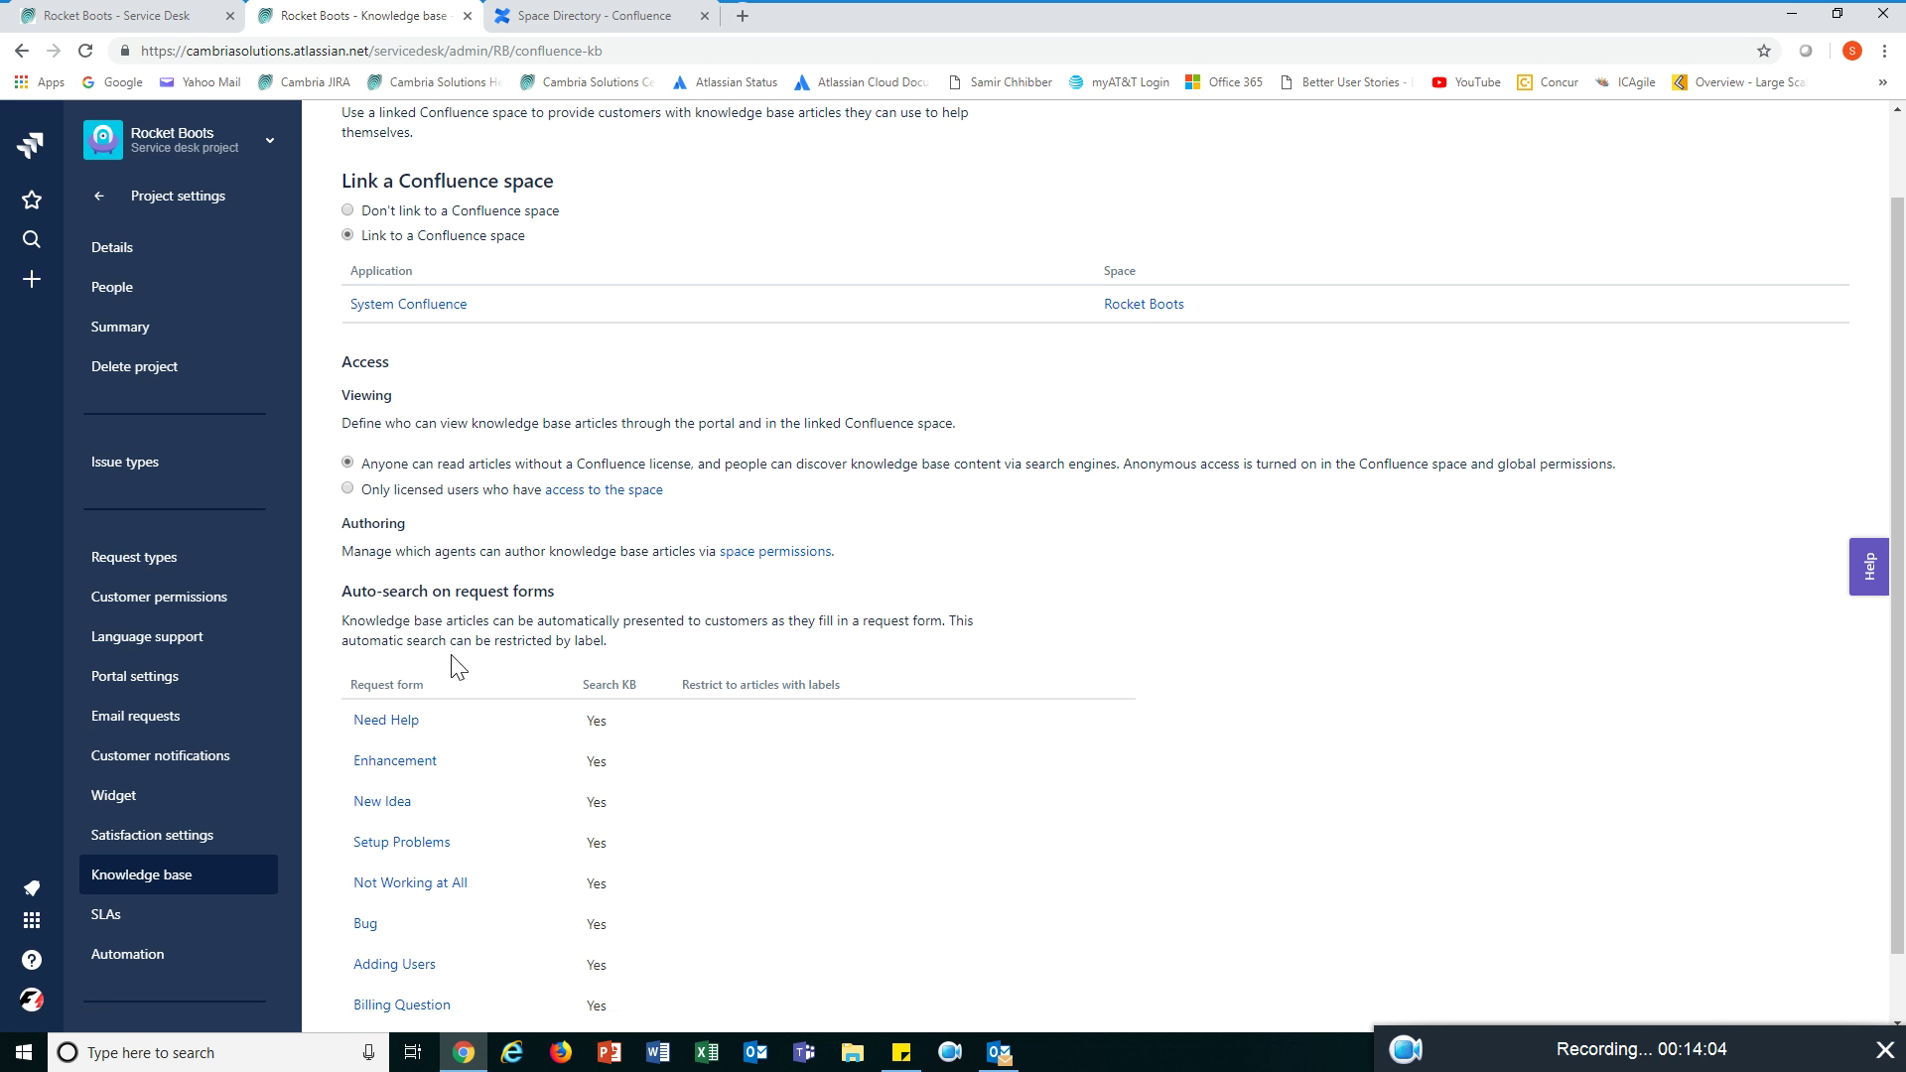
click(95, 916)
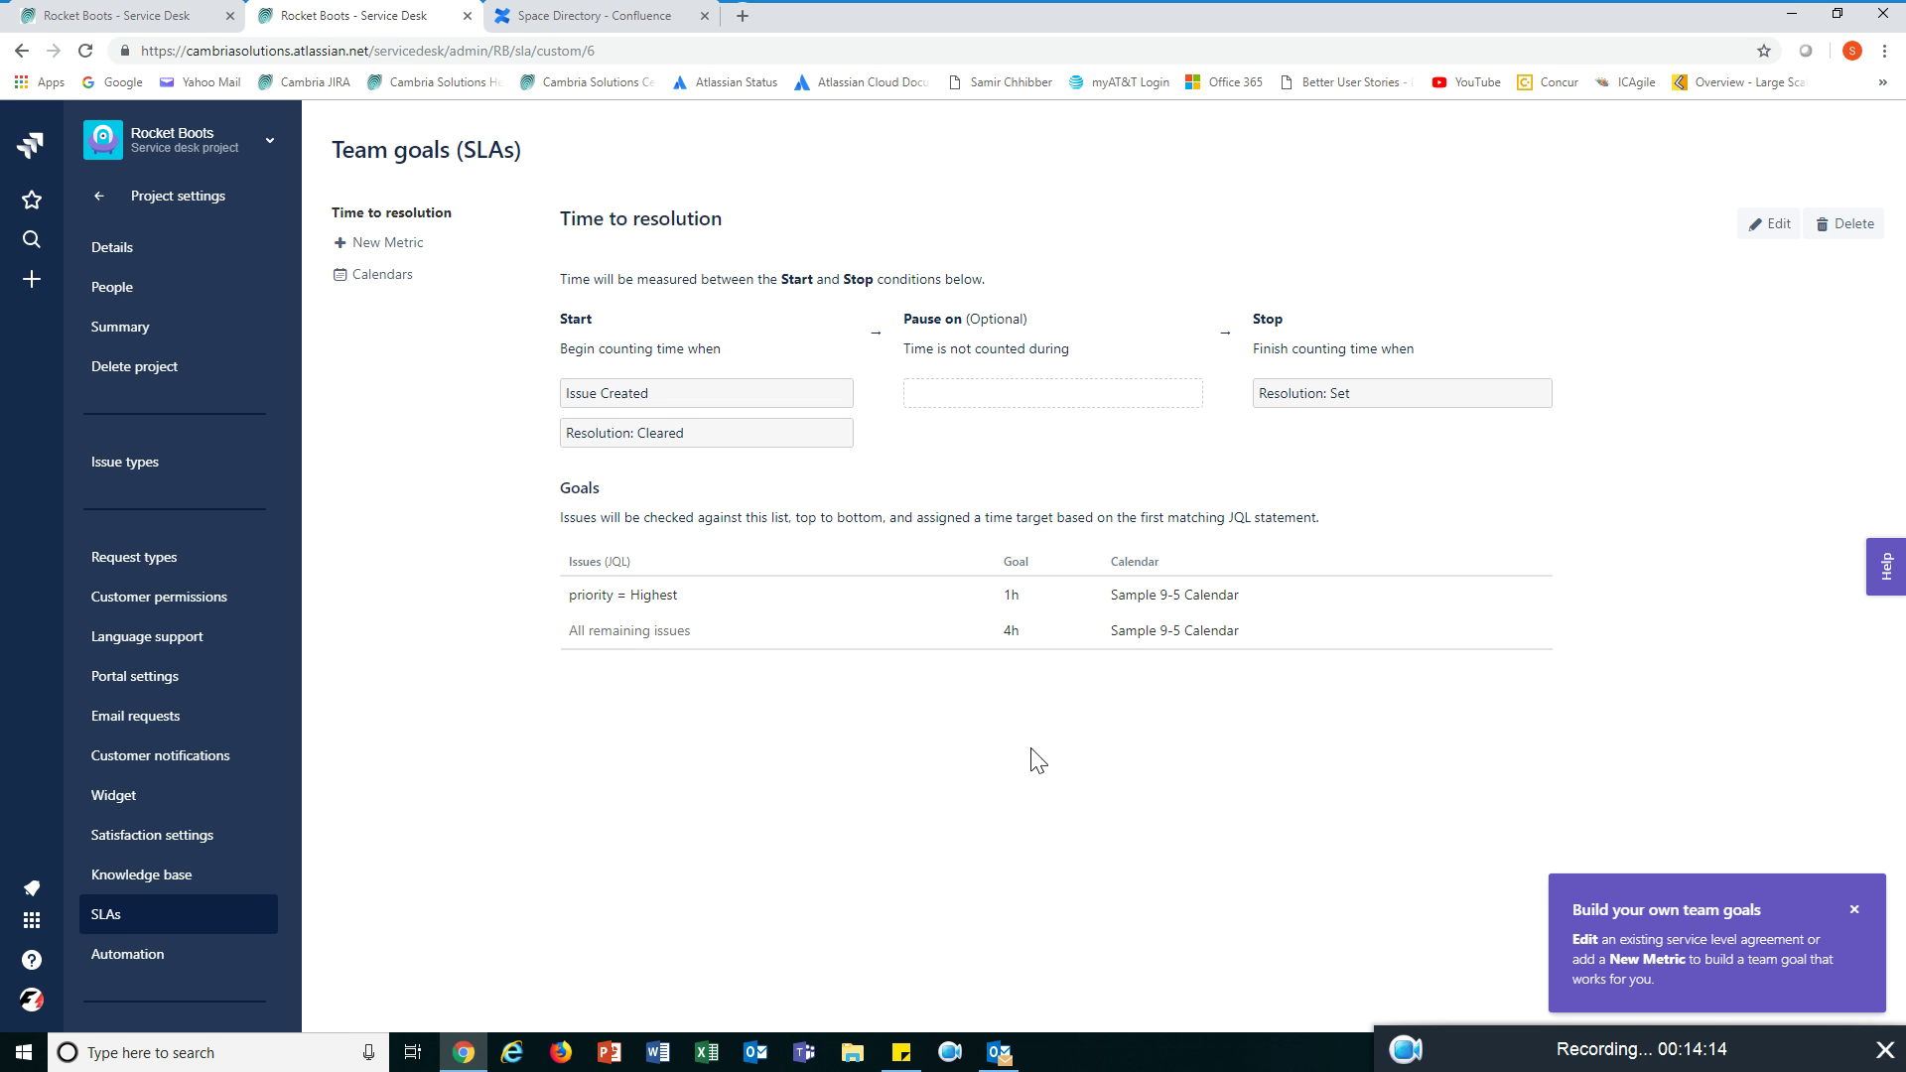
- View the Automation rules, including Flag anonymous request, after cancelling the 'Choose a different user' prompt
click(149, 955)
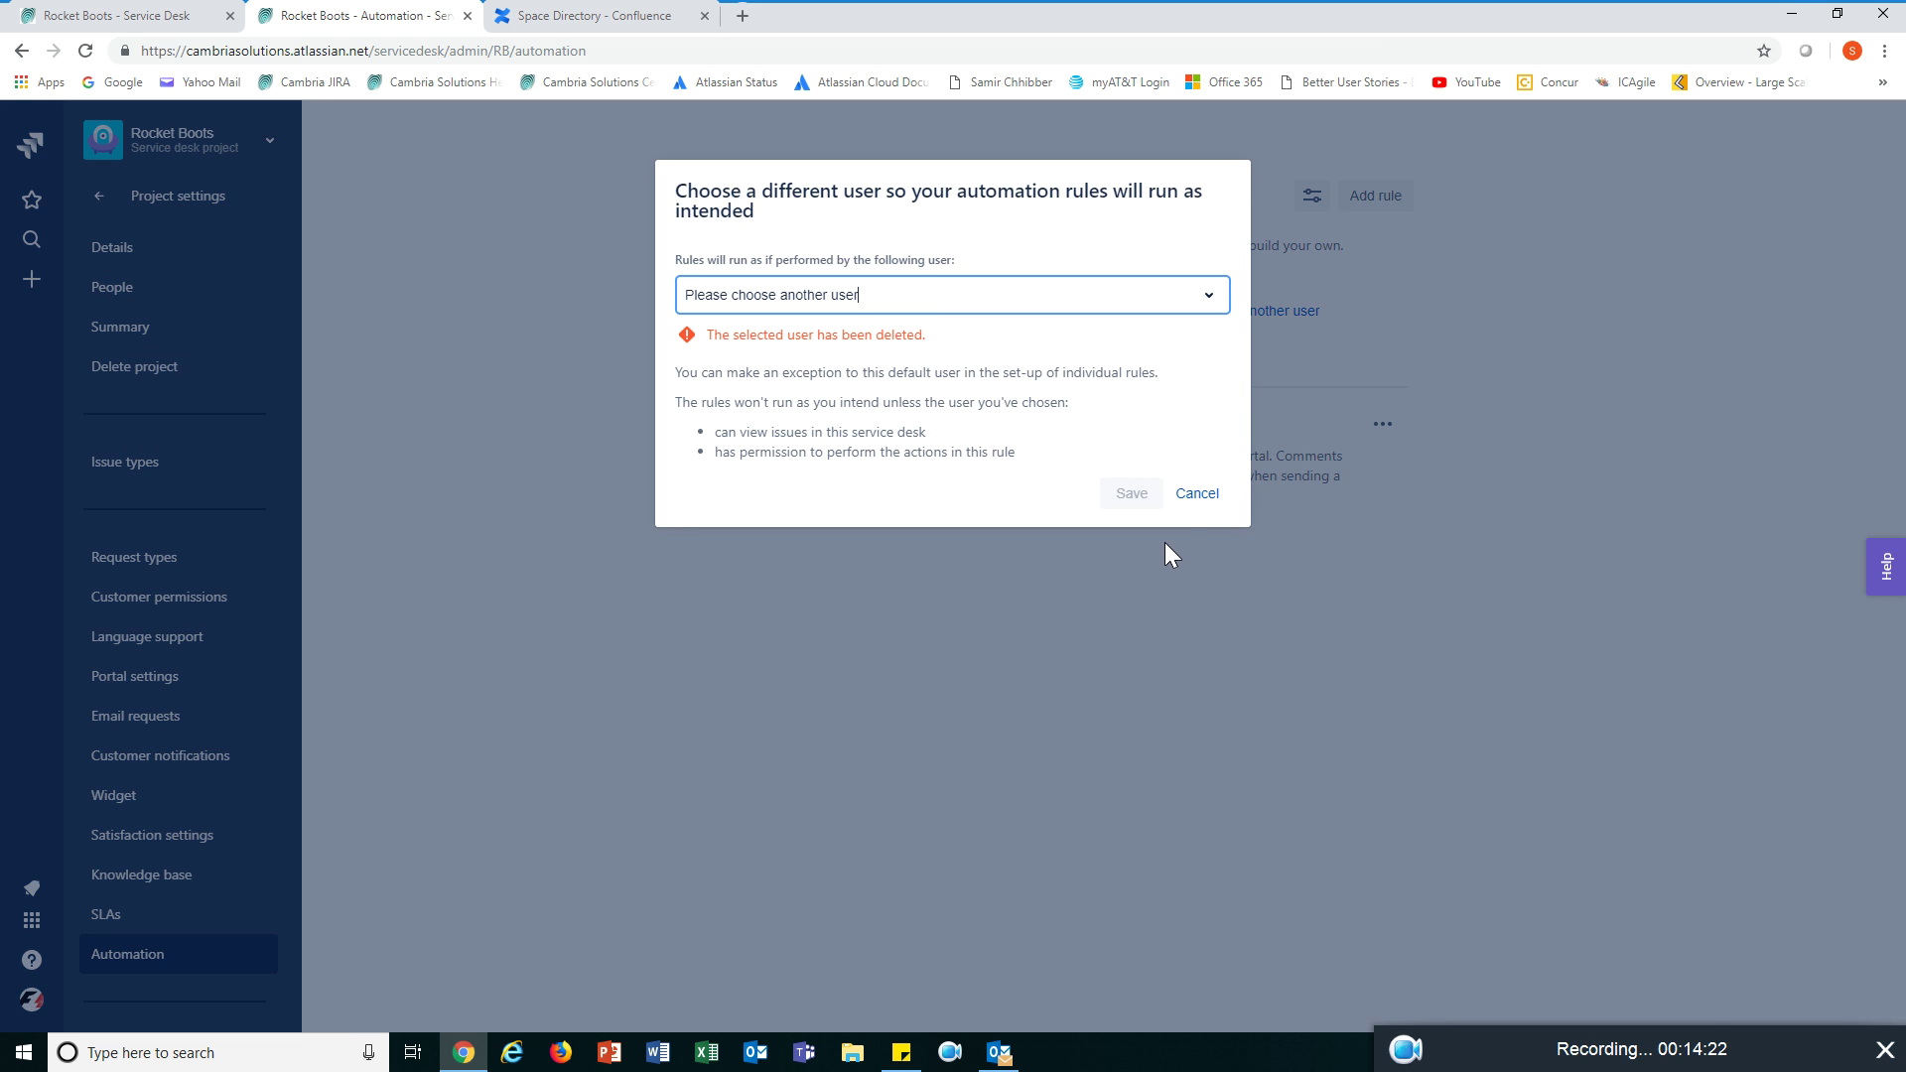
click(1196, 495)
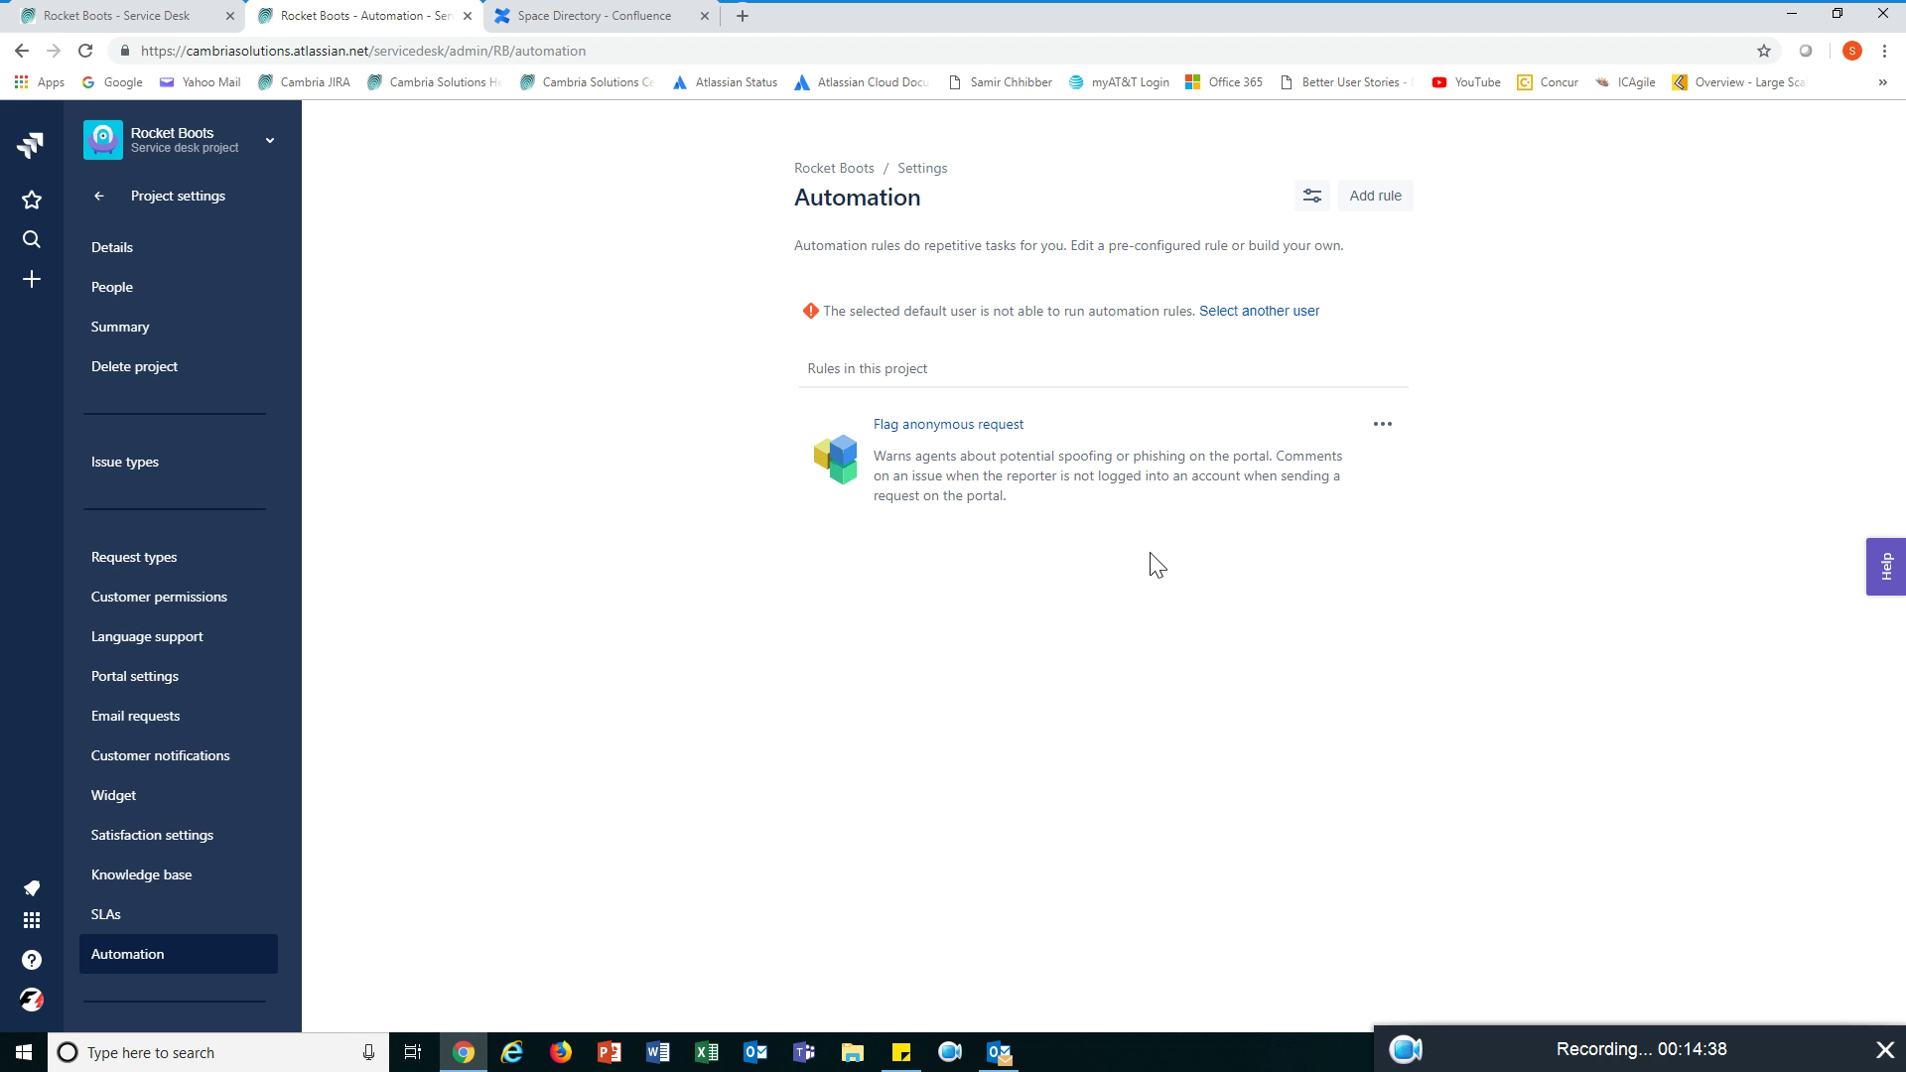
drag(1502, 1039, 1446, 826)
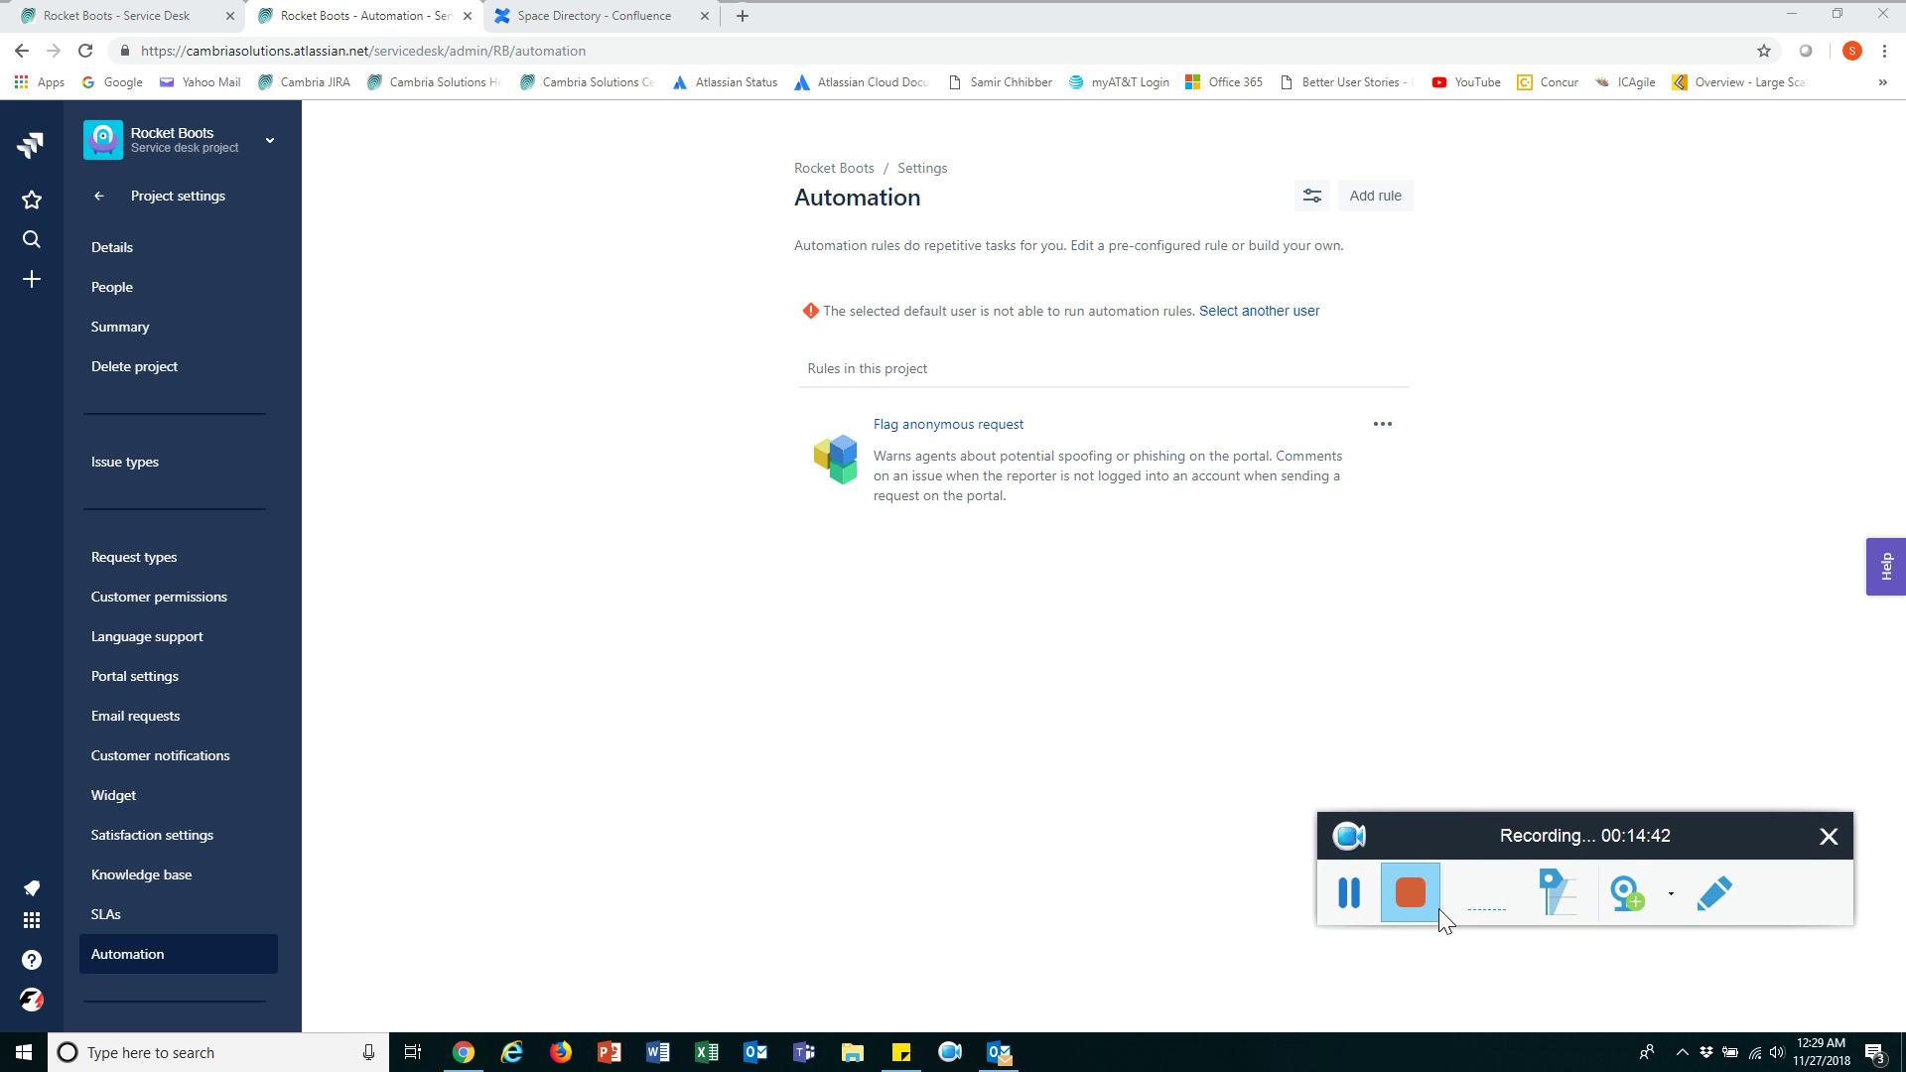